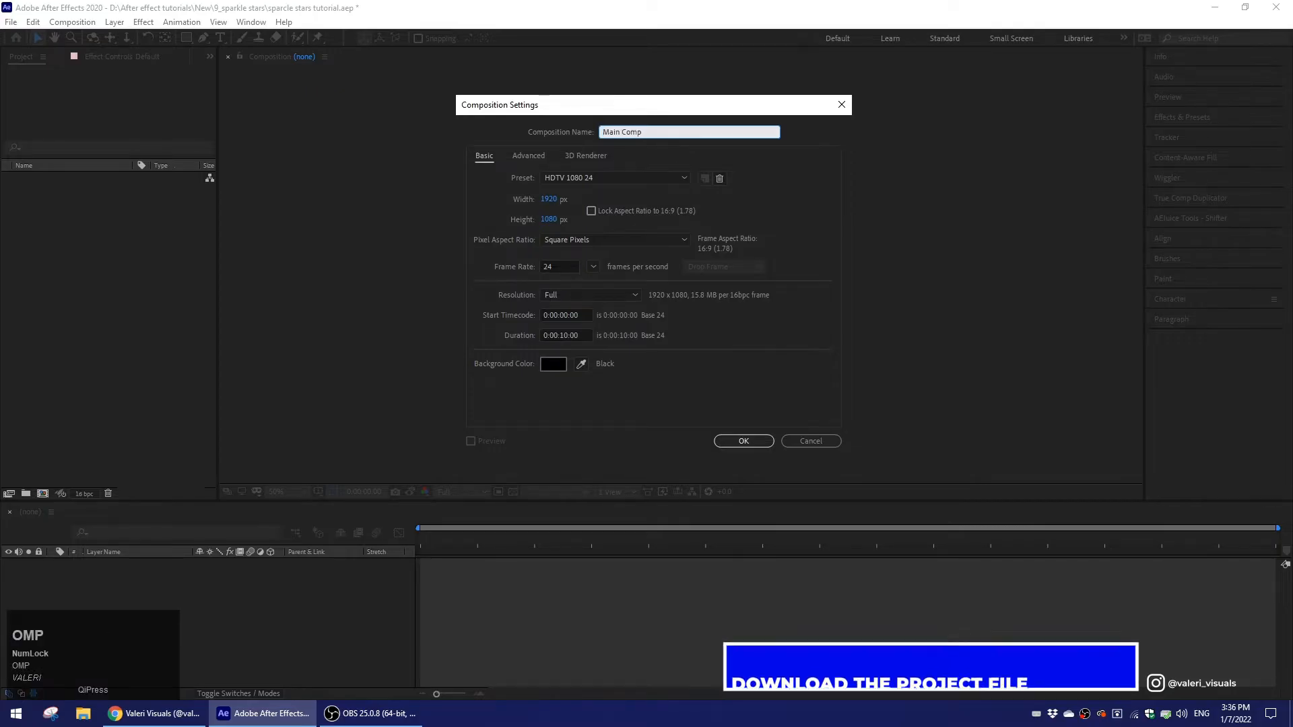
Set the background colour of Main Comp to dark blue #00082F and create the composition.
{"action": "left_click", "coordinate": [542, 363]}
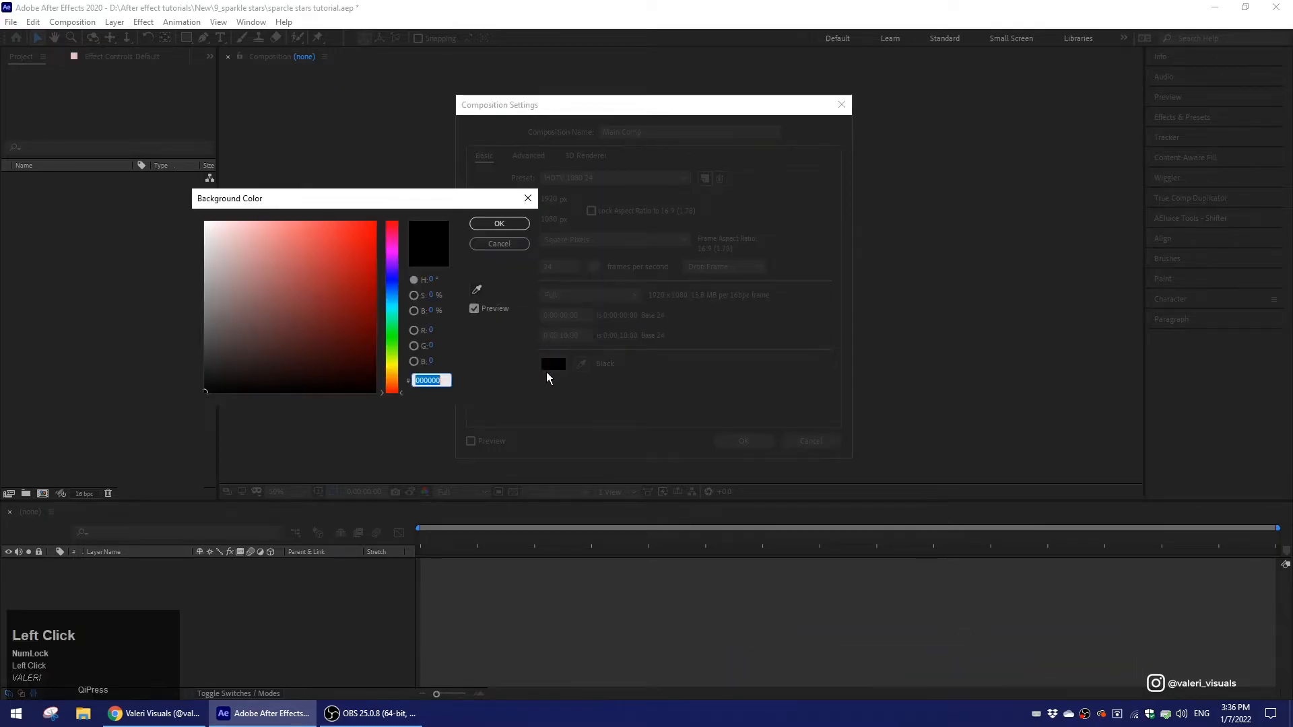
{"action": "left_click_drag", "start_coordinate": [396, 301], "coordinate": [394, 288]}
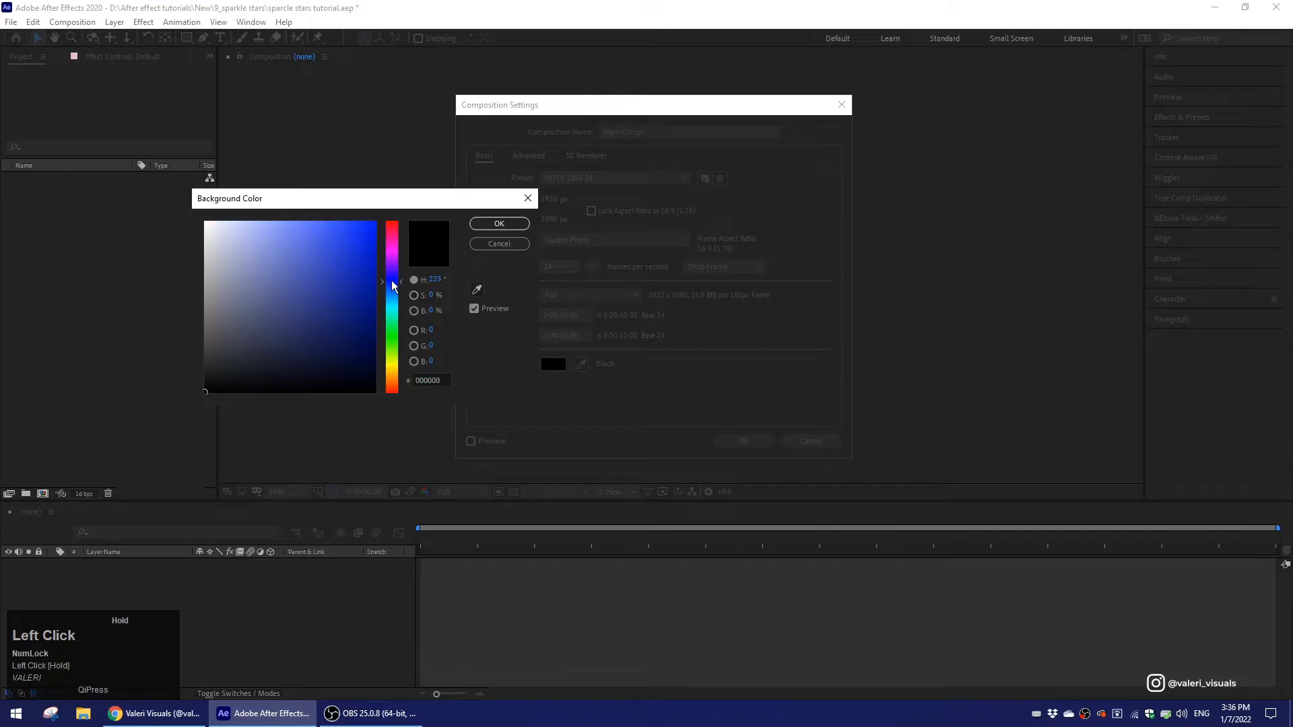
{"action": "left_click_drag", "start_coordinate": [348, 349], "coordinate": [386, 361]}
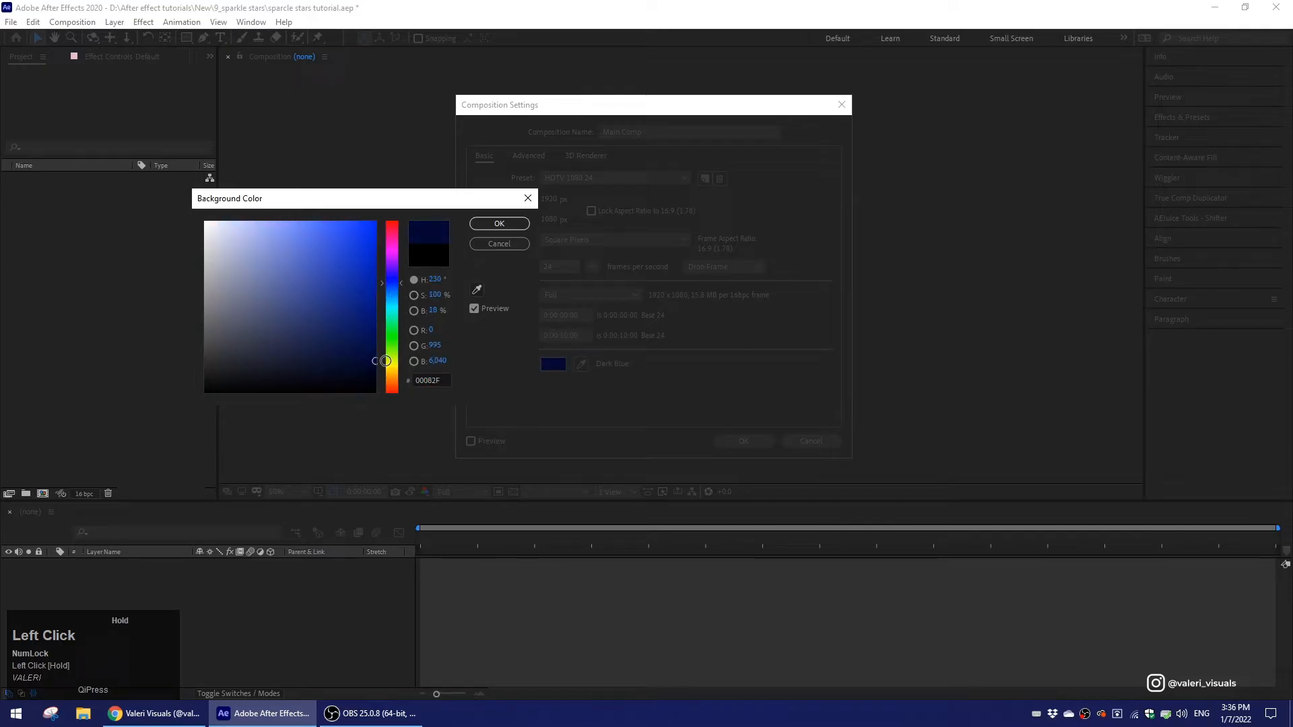
{"action": "left_click", "coordinate": [494, 224]}
{"action": "left_click", "coordinate": [743, 441]}
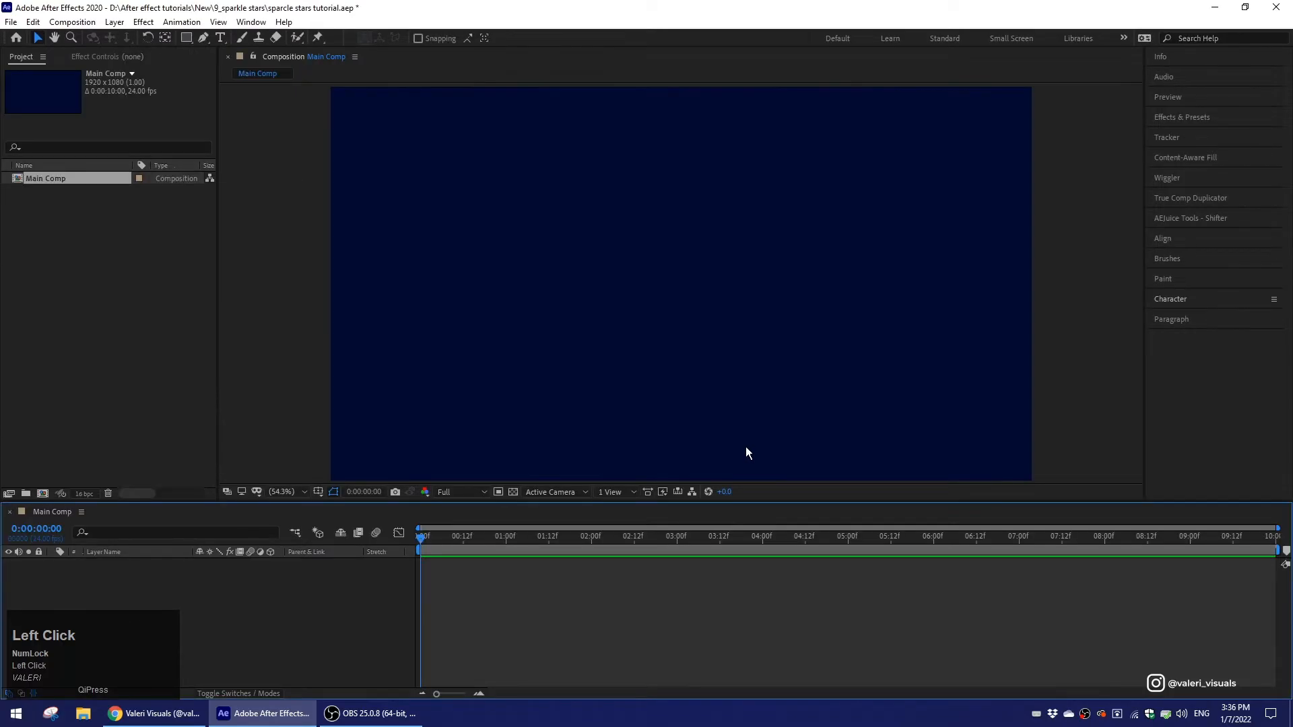
Show the rulers and the title/action safe overlay in the composition view.
{"action": "left_click", "coordinate": [218, 21]}
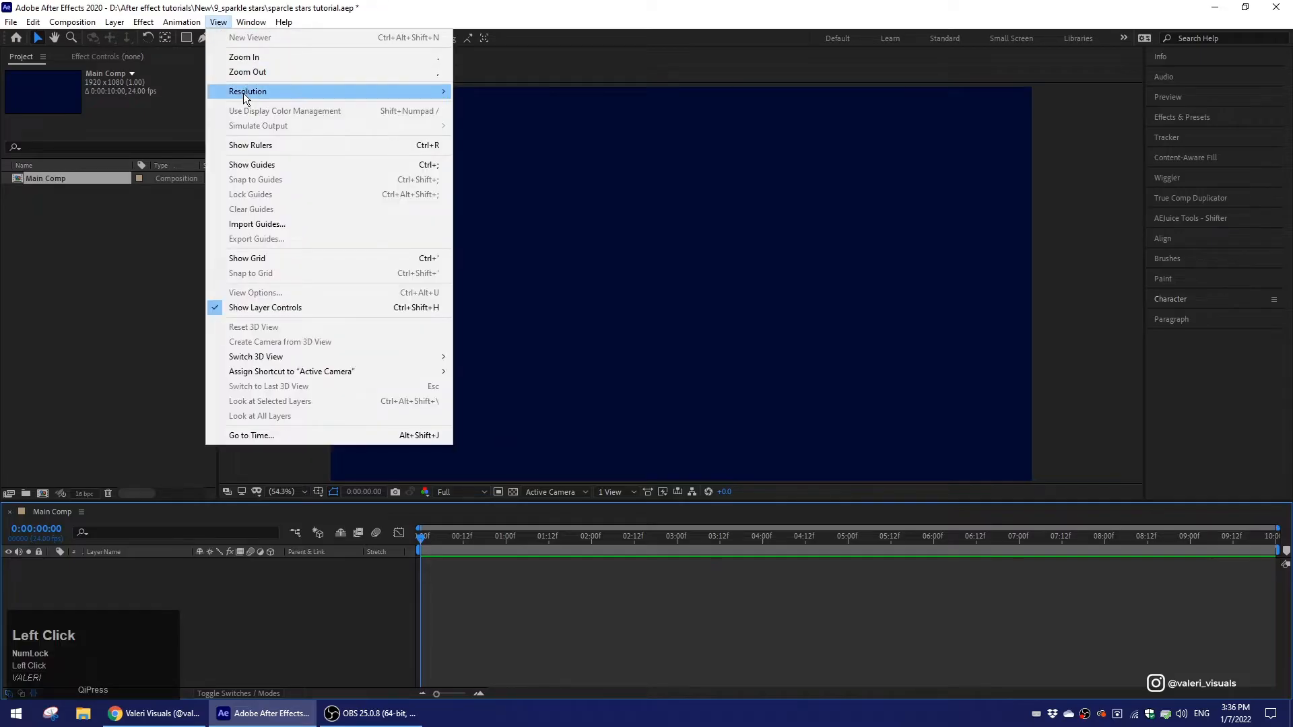
{"action": "left_click", "coordinate": [244, 150]}
{"action": "left_click", "coordinate": [333, 492]}
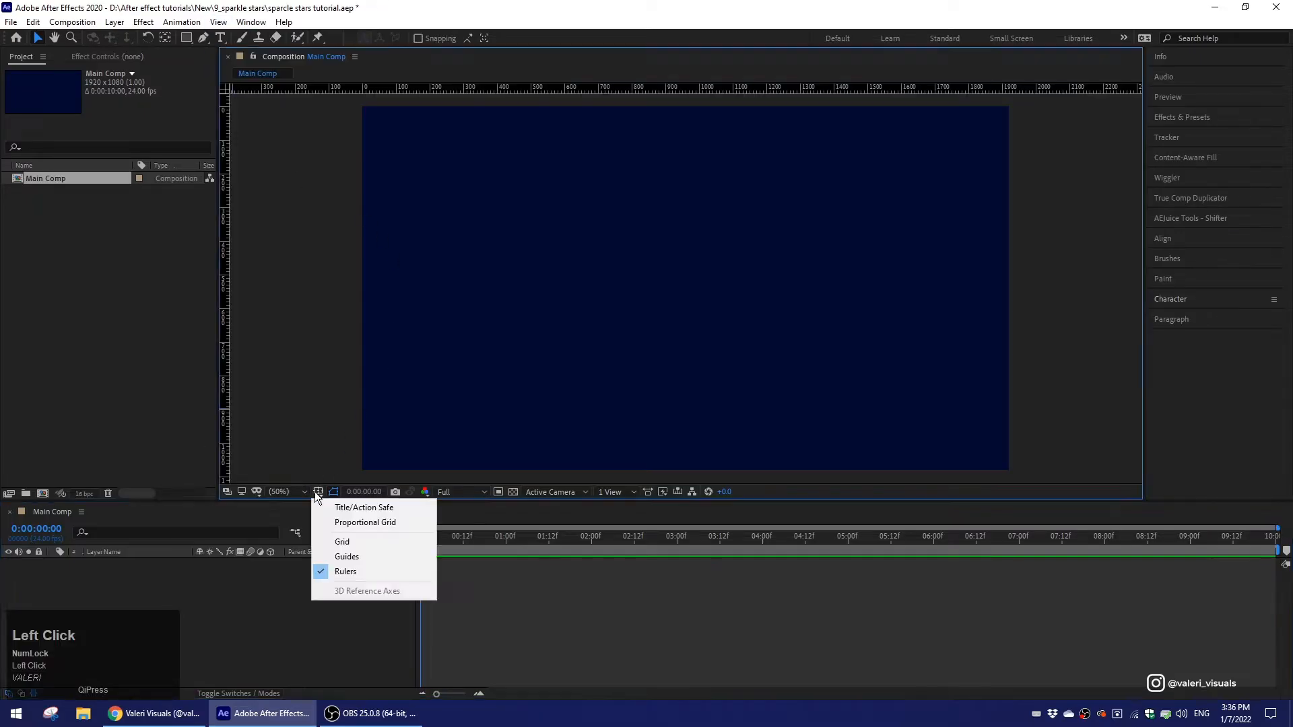
{"action": "left_click", "coordinate": [337, 506]}
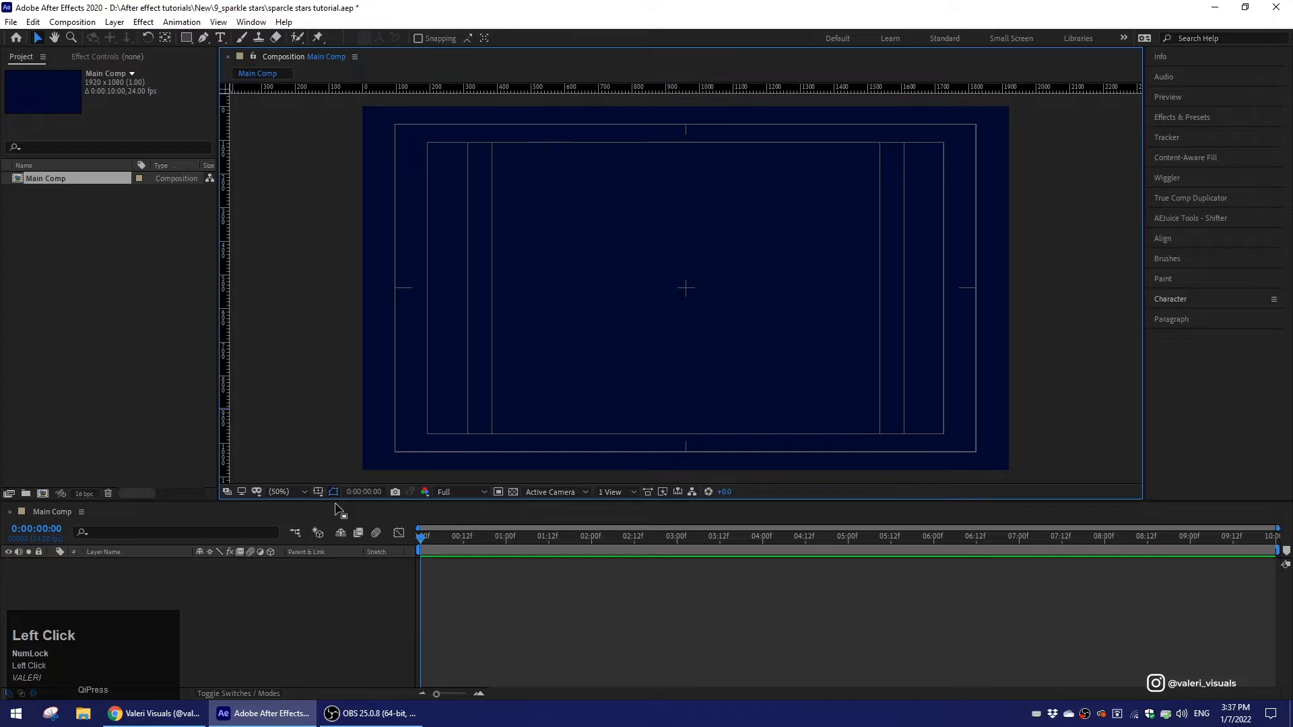
Place a vertical and a horizontal guide through the centre of Main Comp and lock the guides.
{"action": "left_click_drag", "start_coordinate": [225, 324], "coordinate": [686, 417]}
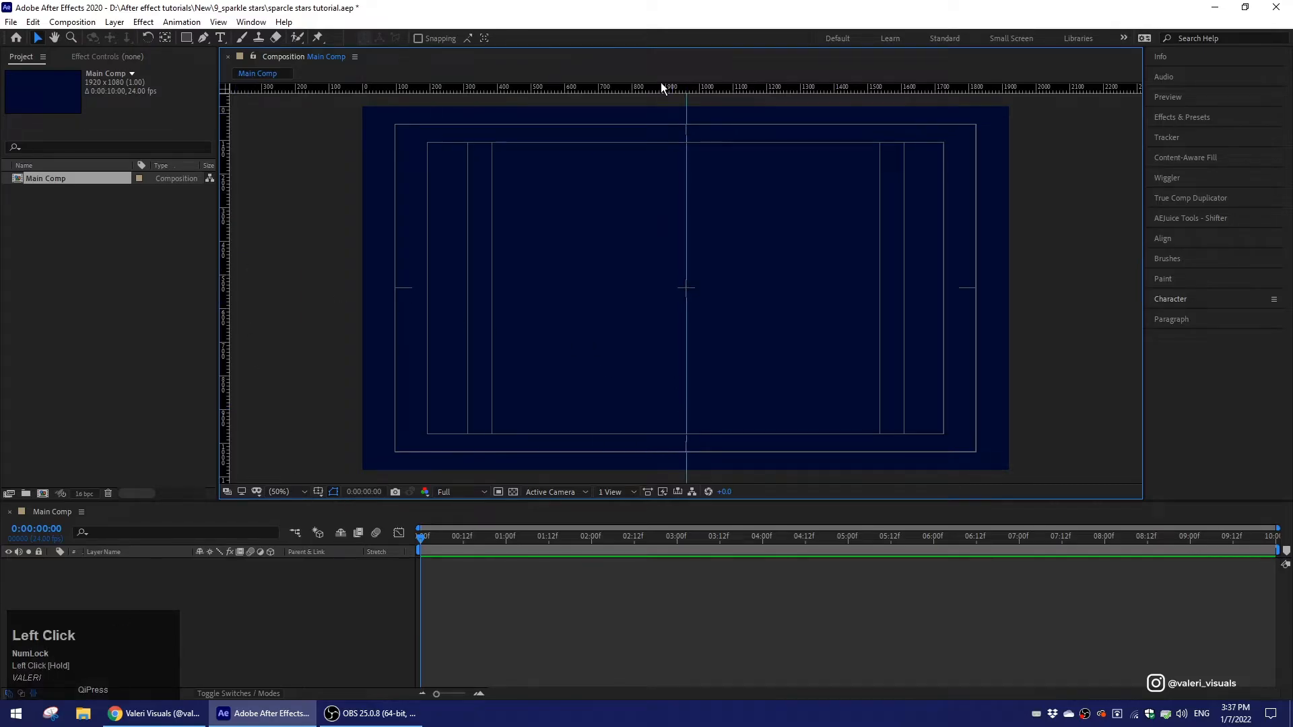
{"action": "left_click_drag", "start_coordinate": [661, 88], "coordinate": [700, 288]}
{"action": "left_click", "coordinate": [218, 22]}
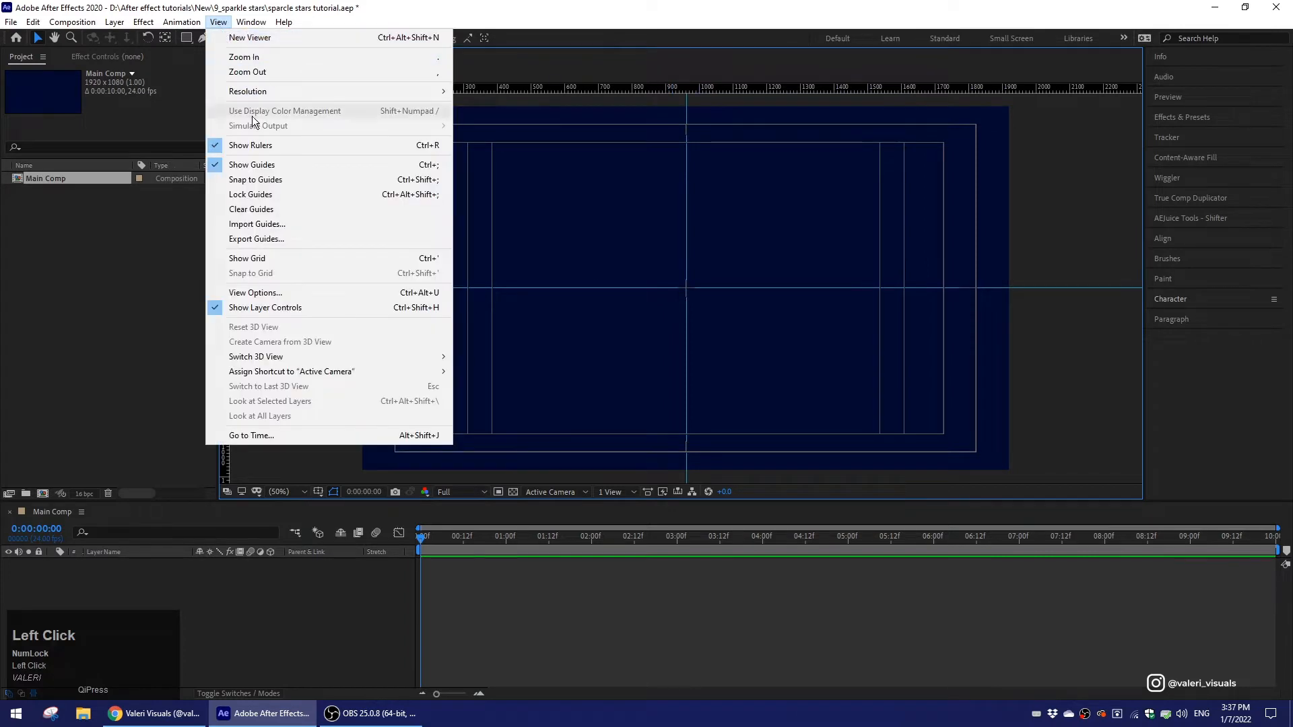
{"action": "left_click", "coordinate": [252, 194]}
Make sure Center Anchor Point in New Shape Layers is enabled in the general preferences.
{"action": "left_click", "coordinate": [30, 21]}
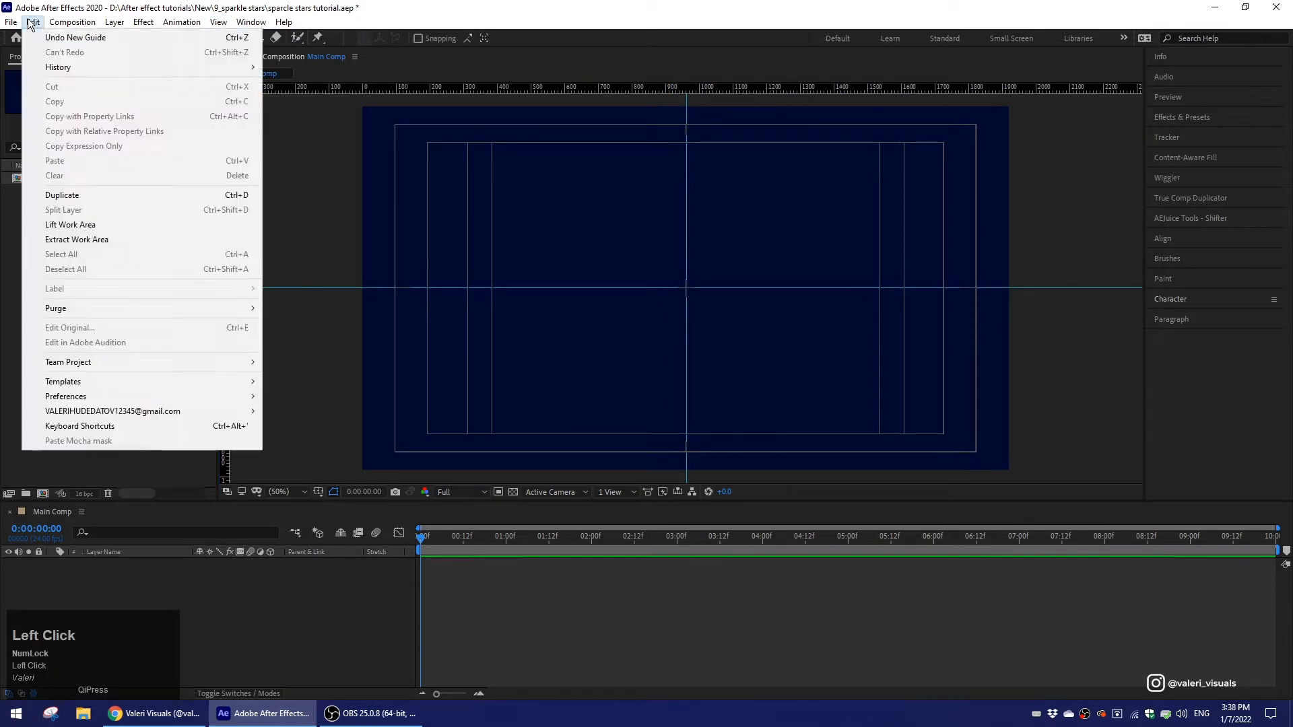
{"action": "mouse_move", "coordinate": [236, 400]}
{"action": "left_click", "coordinate": [275, 397]}
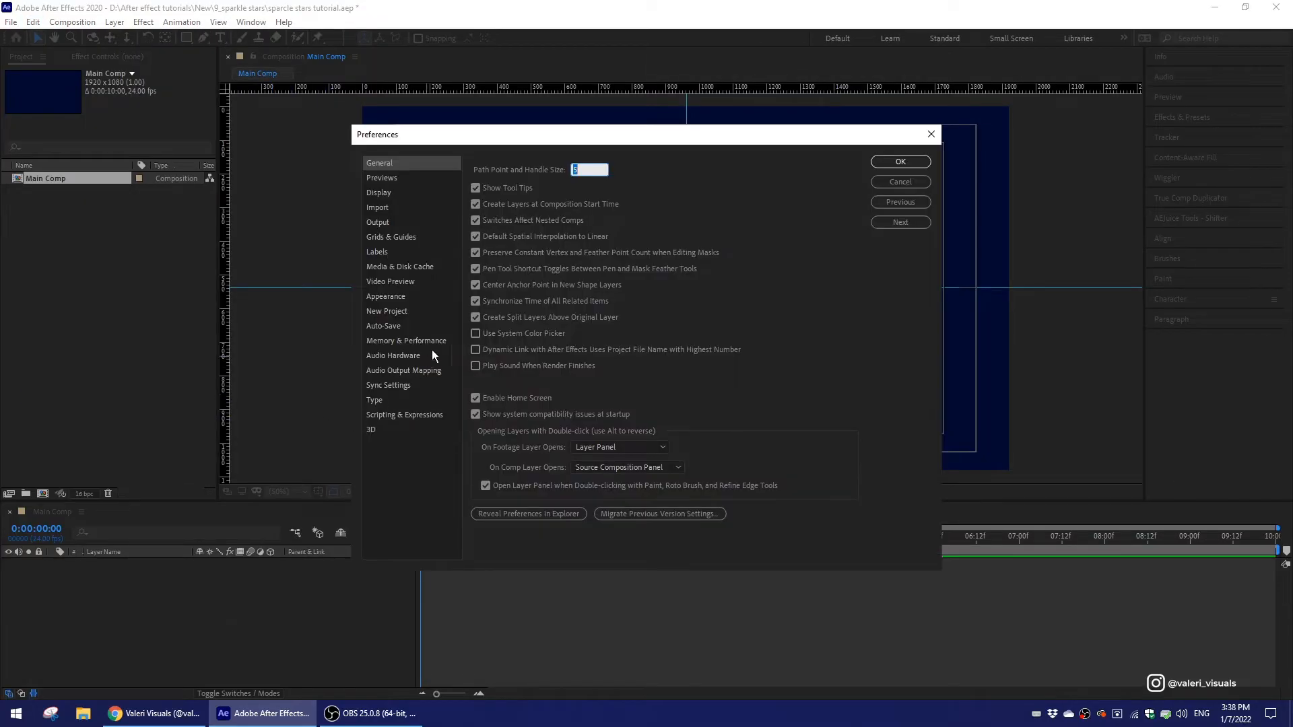
{"action": "left_click", "coordinate": [475, 285]}
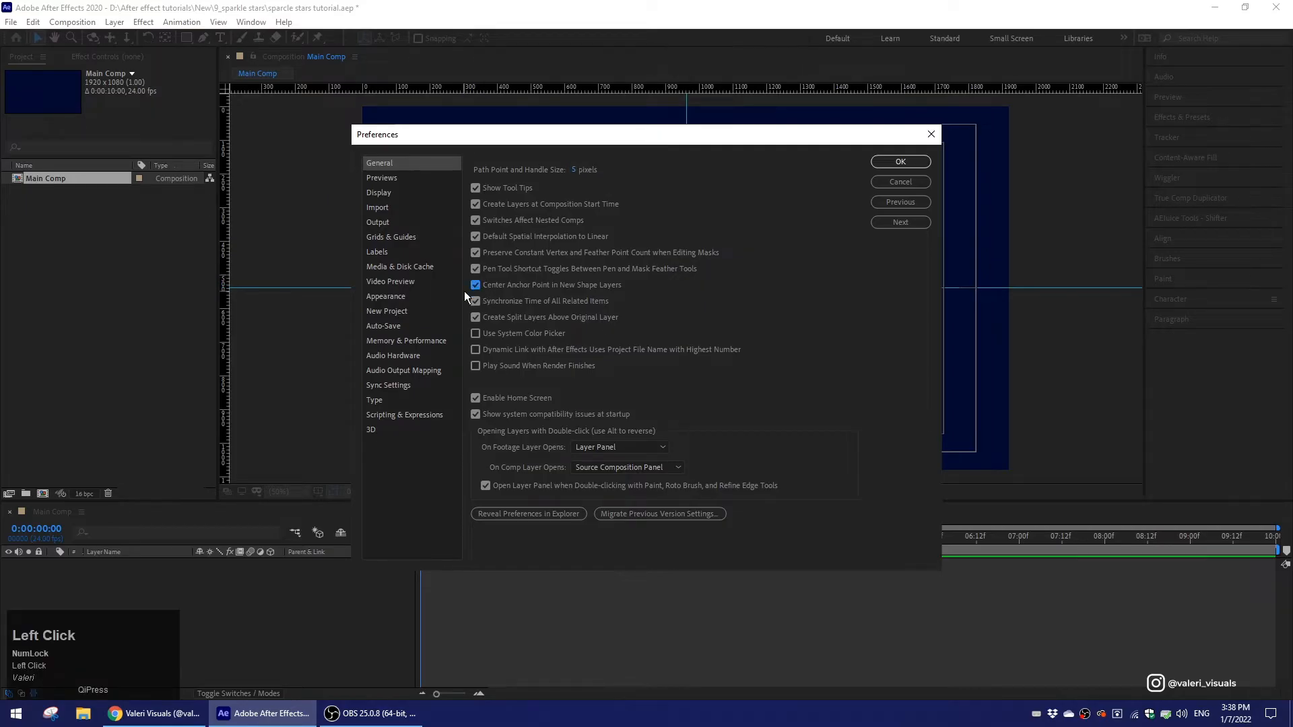
{"action": "left_click", "coordinate": [884, 161]}
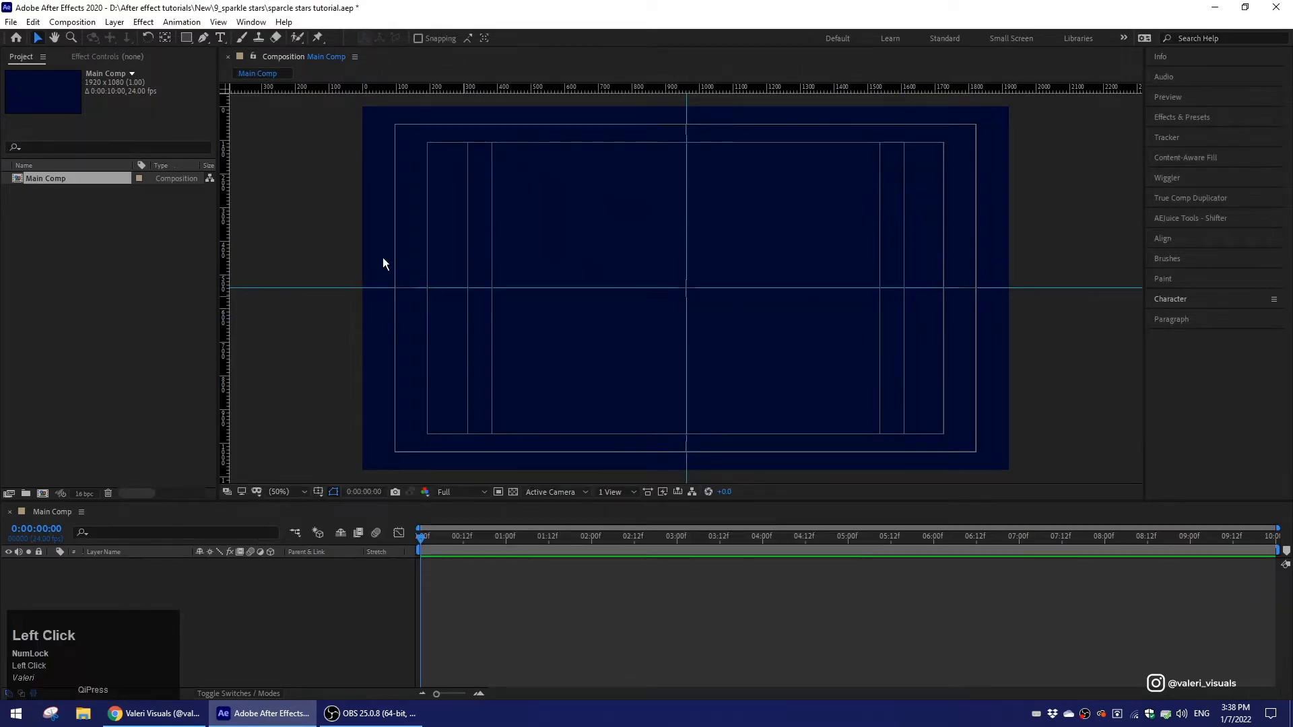
Draw a white eight-pointed star without stroke, about 340 px wide, outward from the composition's centre with the Star tool.
{"action": "left_click_drag", "start_coordinate": [186, 37], "coordinate": [233, 93]}
{"action": "left_click", "coordinate": [421, 38]}
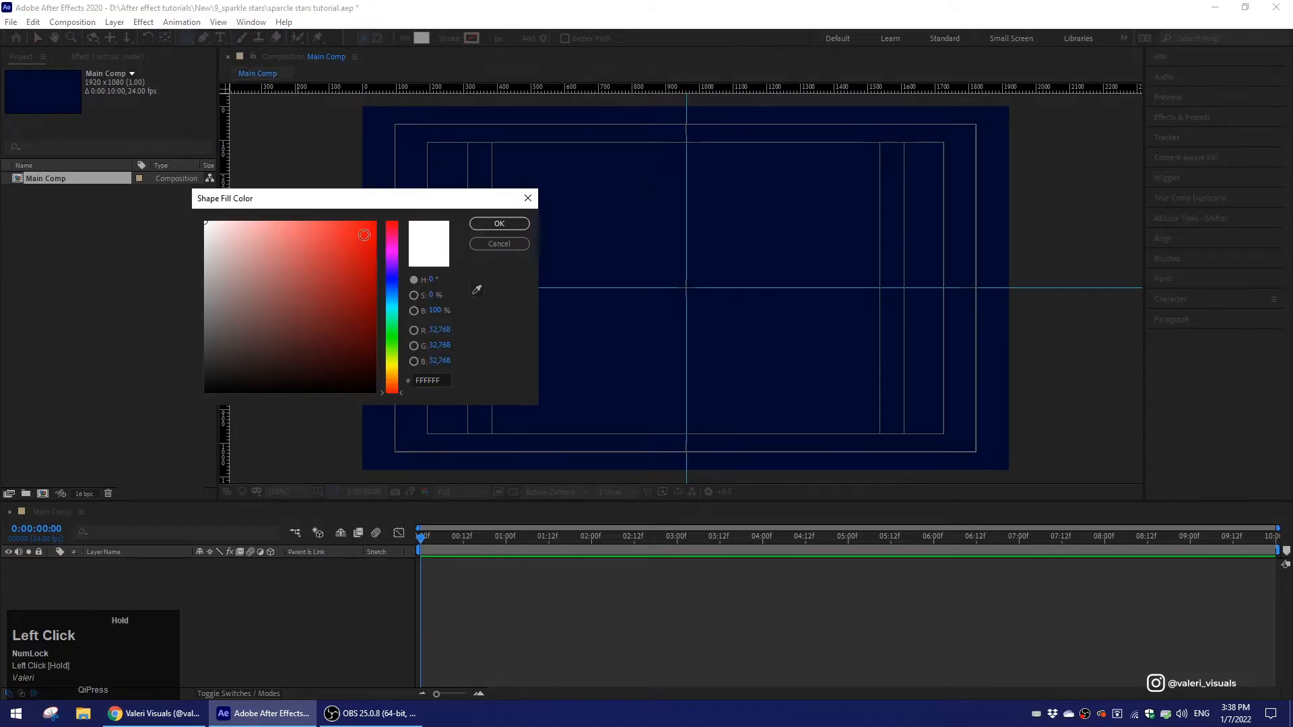
{"action": "left_click", "coordinate": [492, 224]}
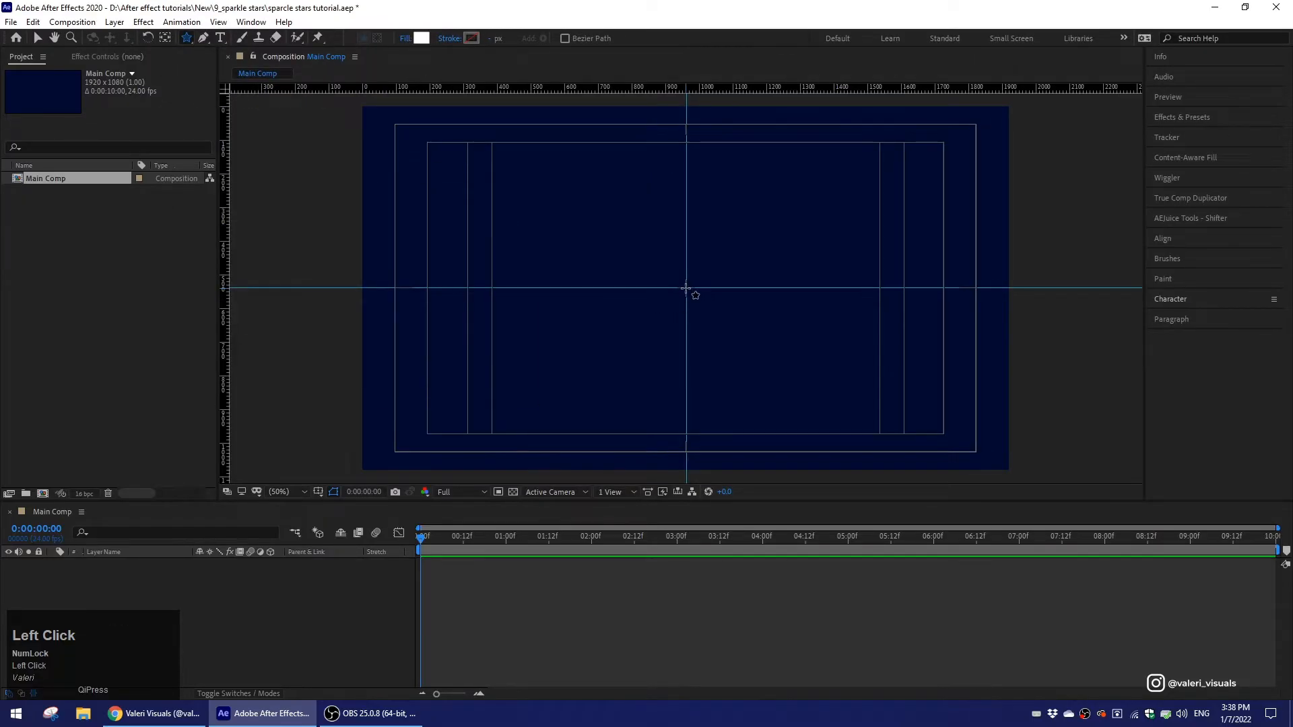
{"action": "left_click_drag", "start_coordinate": [686, 289], "coordinate": [685, 390]}
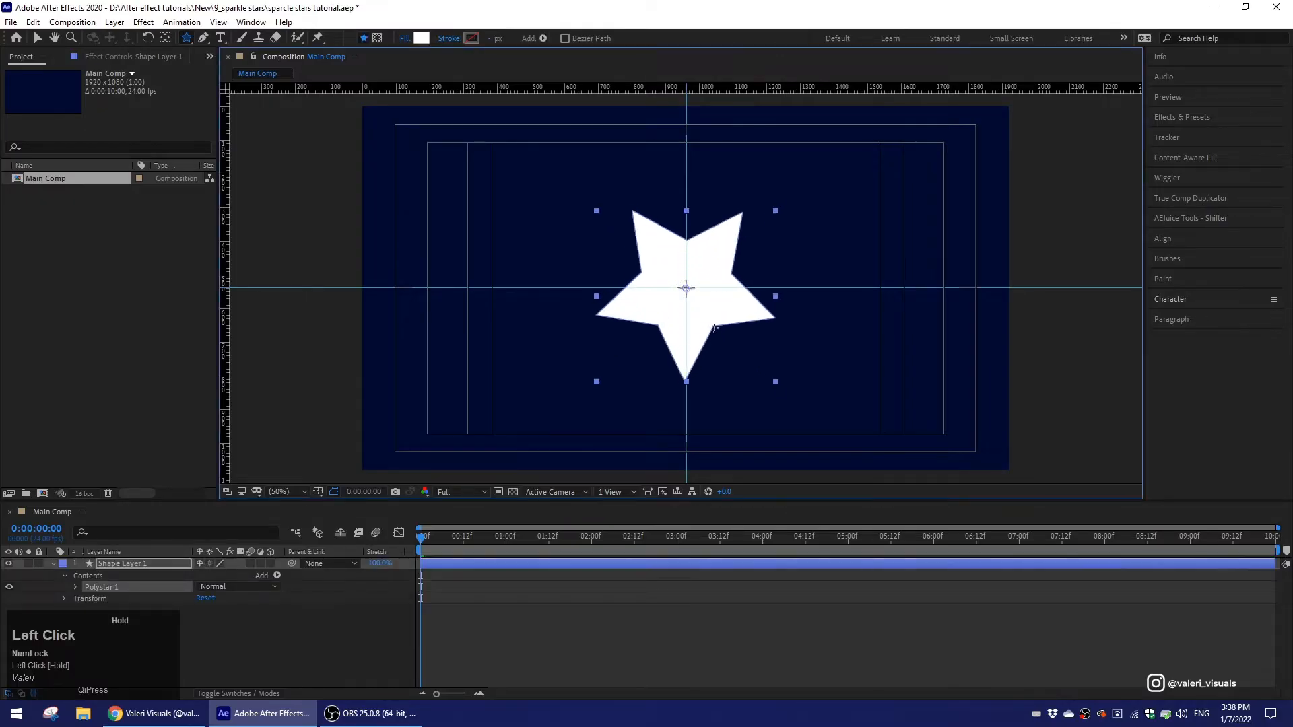
{"action": "key", "text": "Up"}
{"action": "mouse_move", "coordinate": [715, 331]}
{"action": "left_mouse_down"}
{"action": "mouse_move", "coordinate": [690, 338]}
{"action": "mouse_move", "coordinate": [699, 314]}
{"action": "left_mouse_up"}
{"action": "key", "text": "Up"}
{"action": "key", "text": "Up"}
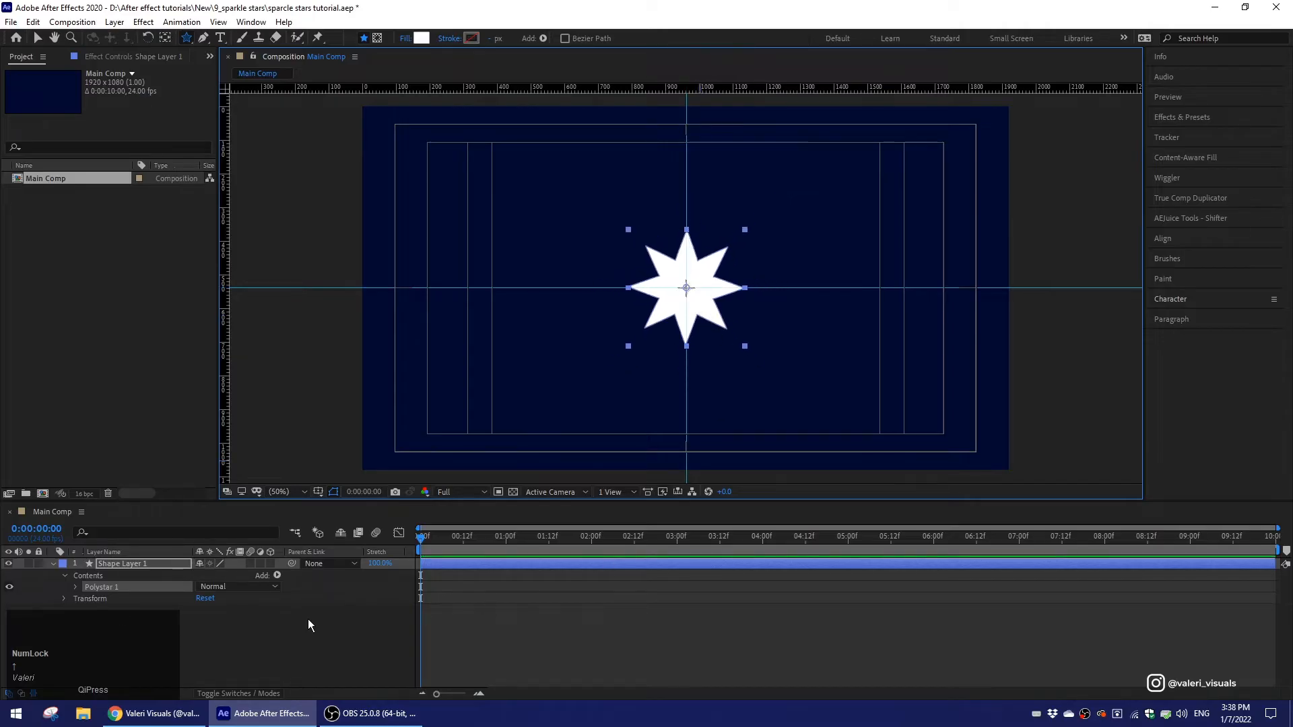
Pre-compose the star's shape layer into a new composition named "sparkle comp 1".
{"action": "left_click", "coordinate": [135, 563]}
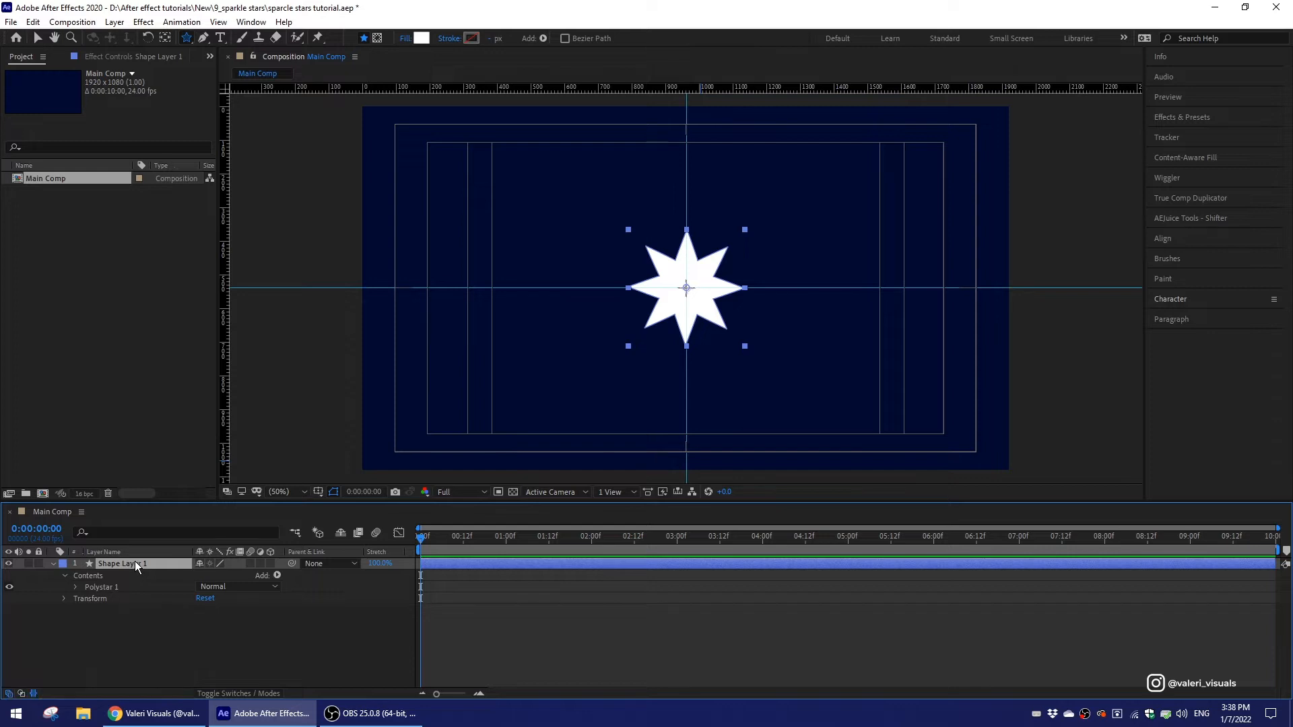
{"action": "right_click", "coordinate": [135, 560]}
{"action": "left_click", "coordinate": [196, 487]}
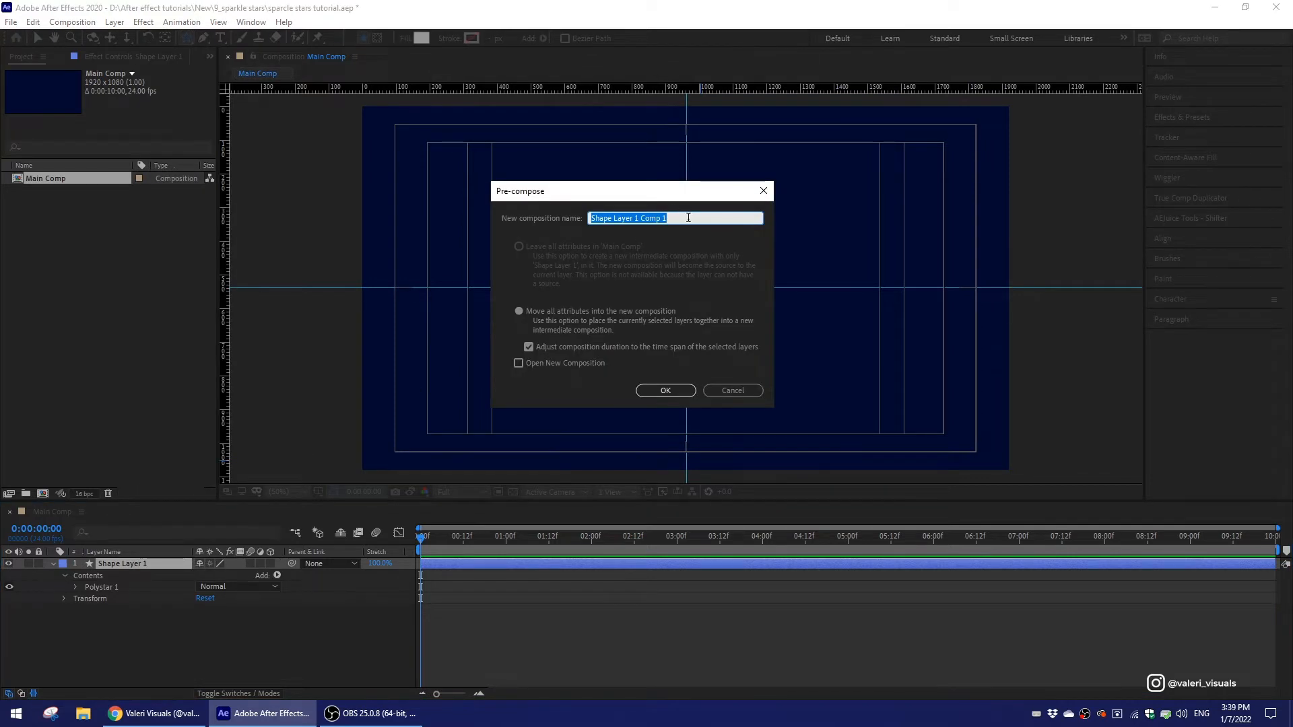
{"action": "type", "text": "sparkle"}
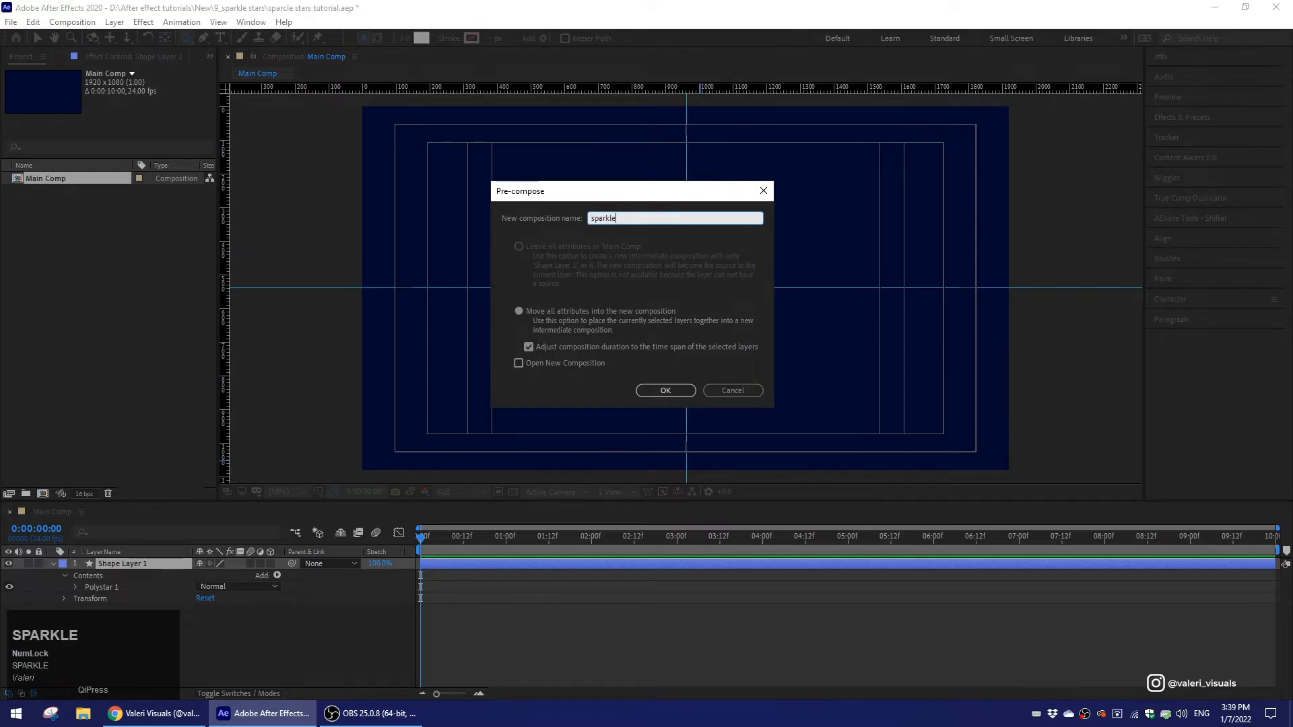
{"action": "type", "text": " comp 1"}
{"action": "left_click", "coordinate": [658, 391]}
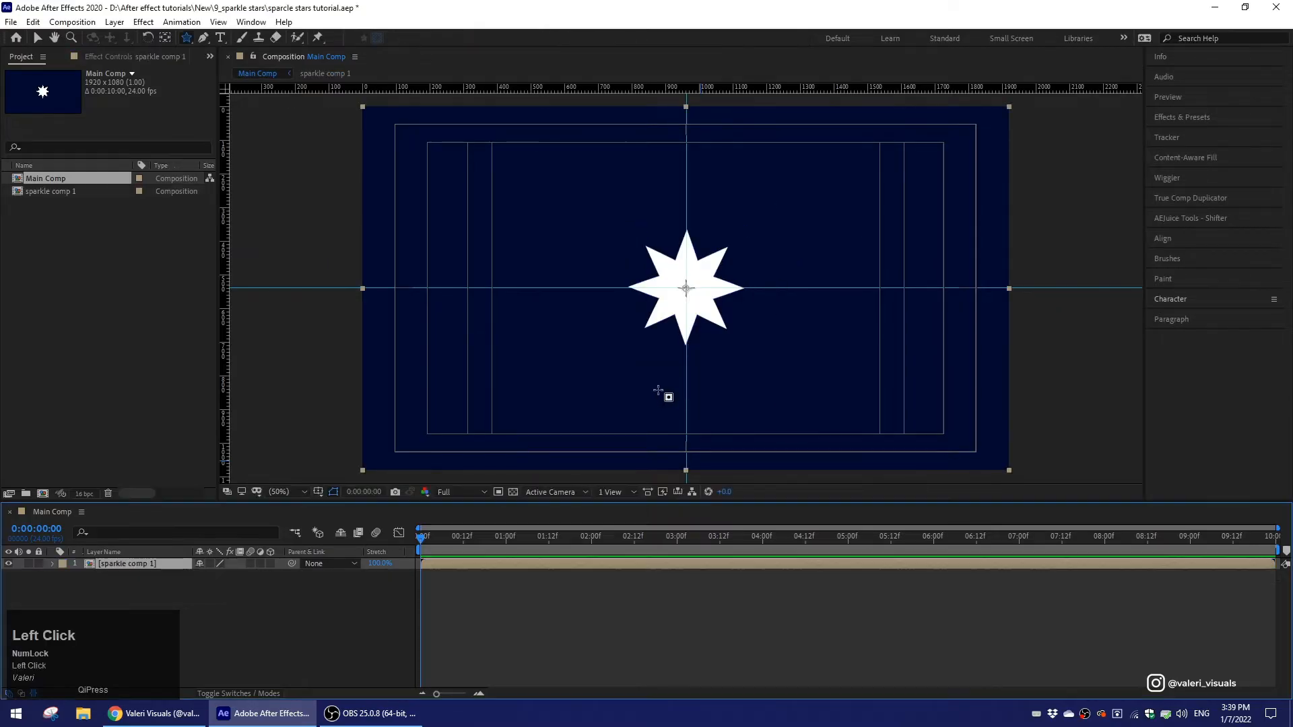
Open sparkle comp 1 and set its width to 1080 px.
{"action": "double_click", "coordinate": [137, 564]}
{"action": "left_click", "coordinate": [476, 369]}
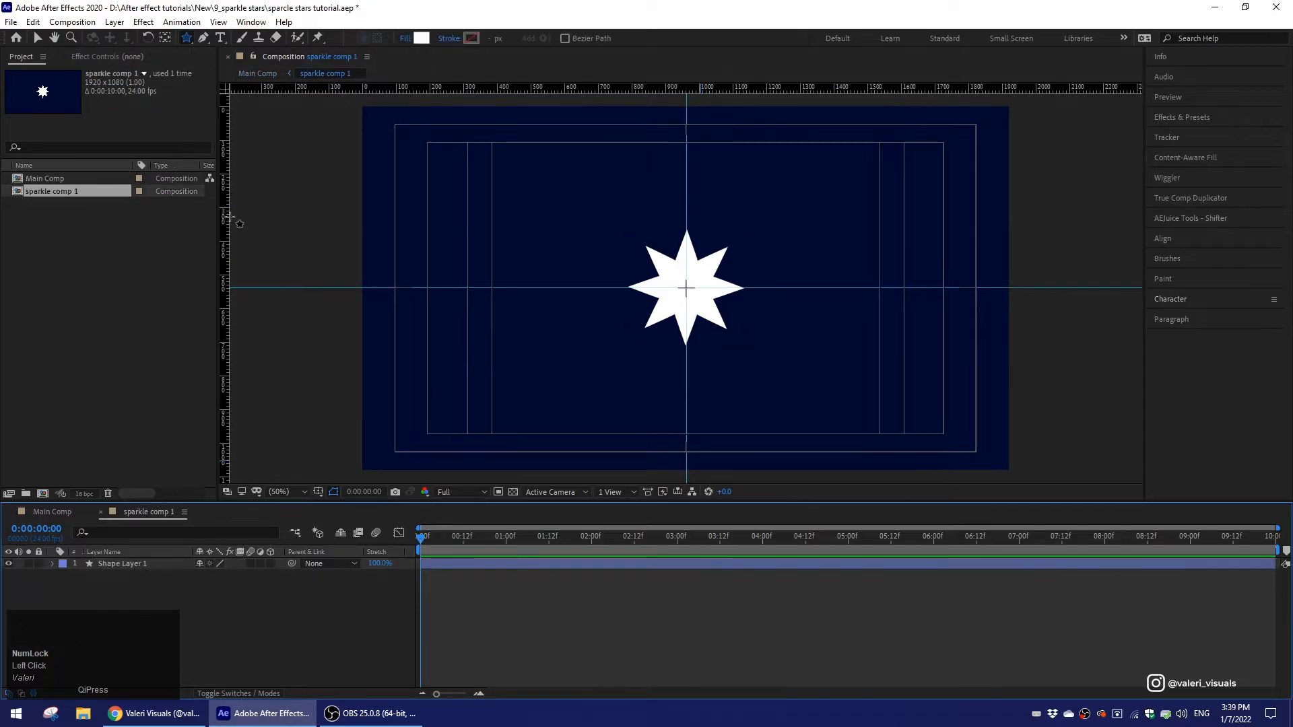
{"action": "left_click", "coordinate": [39, 39]}
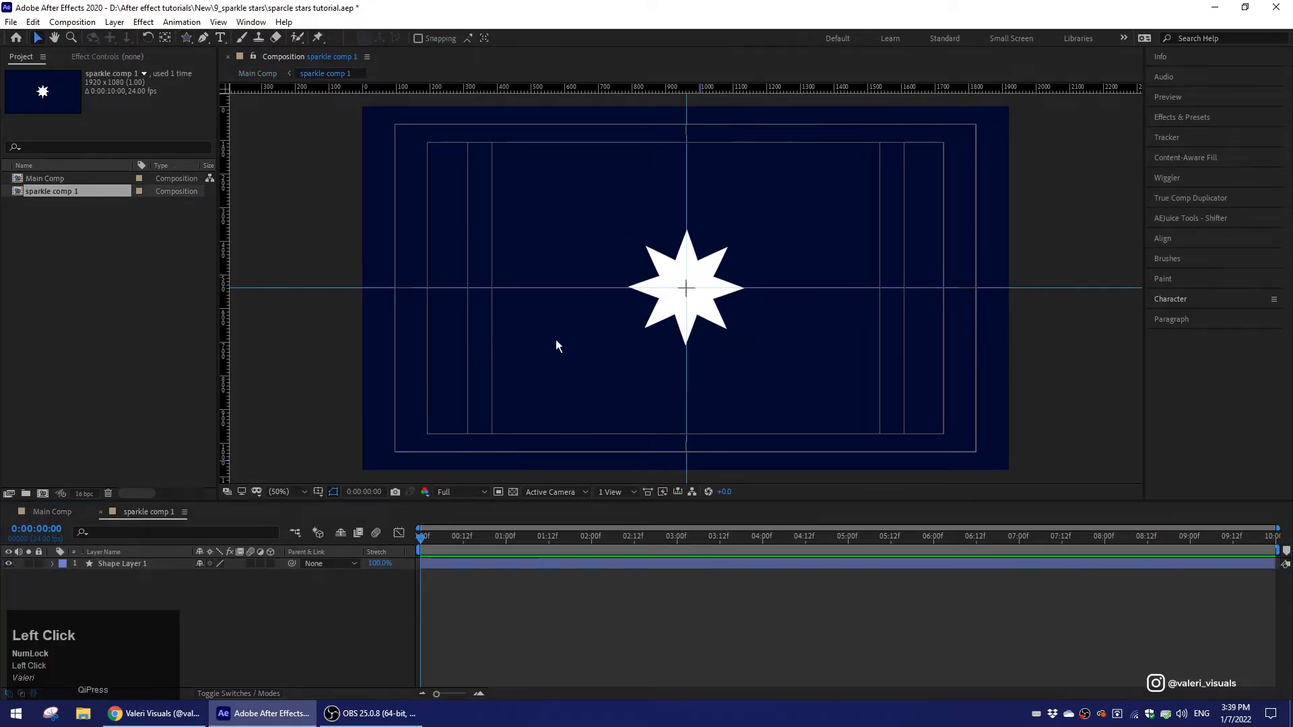
{"action": "key", "text": "ctrl+k"}
{"action": "left_click", "coordinate": [551, 200]}
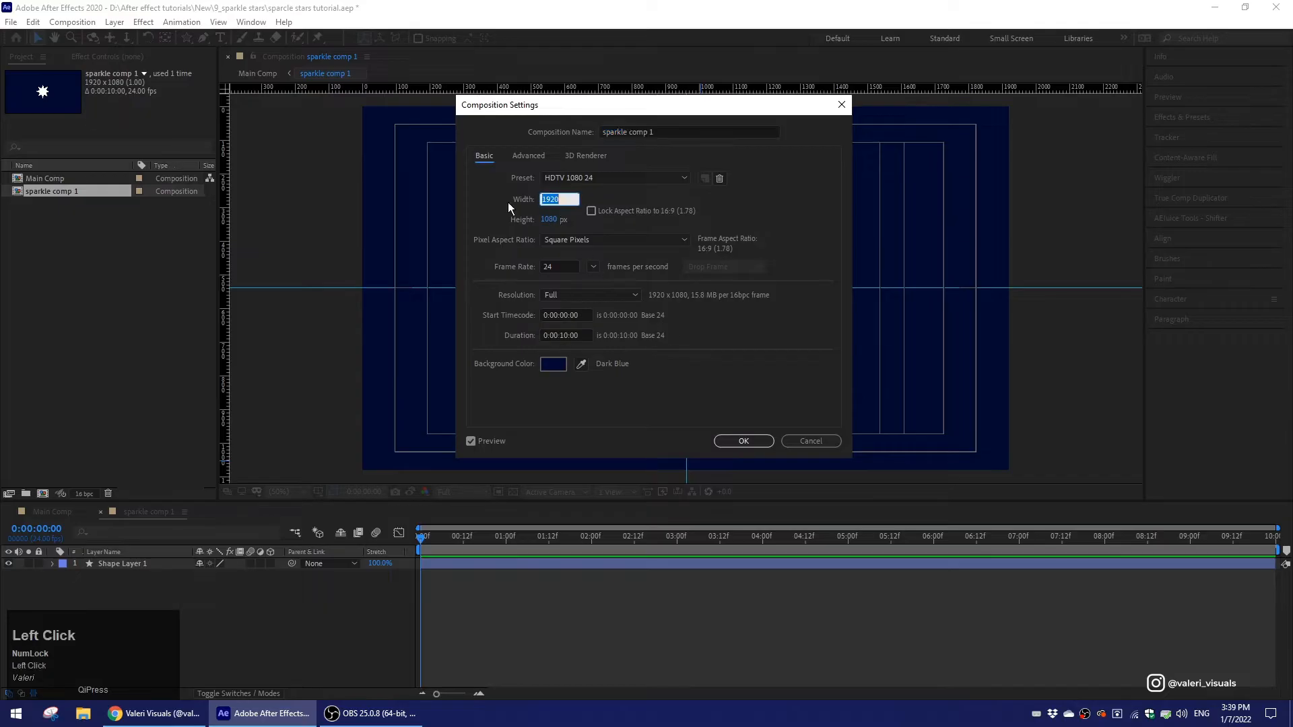
{"action": "type", "text": "1080"}
{"action": "key", "text": "Return"}
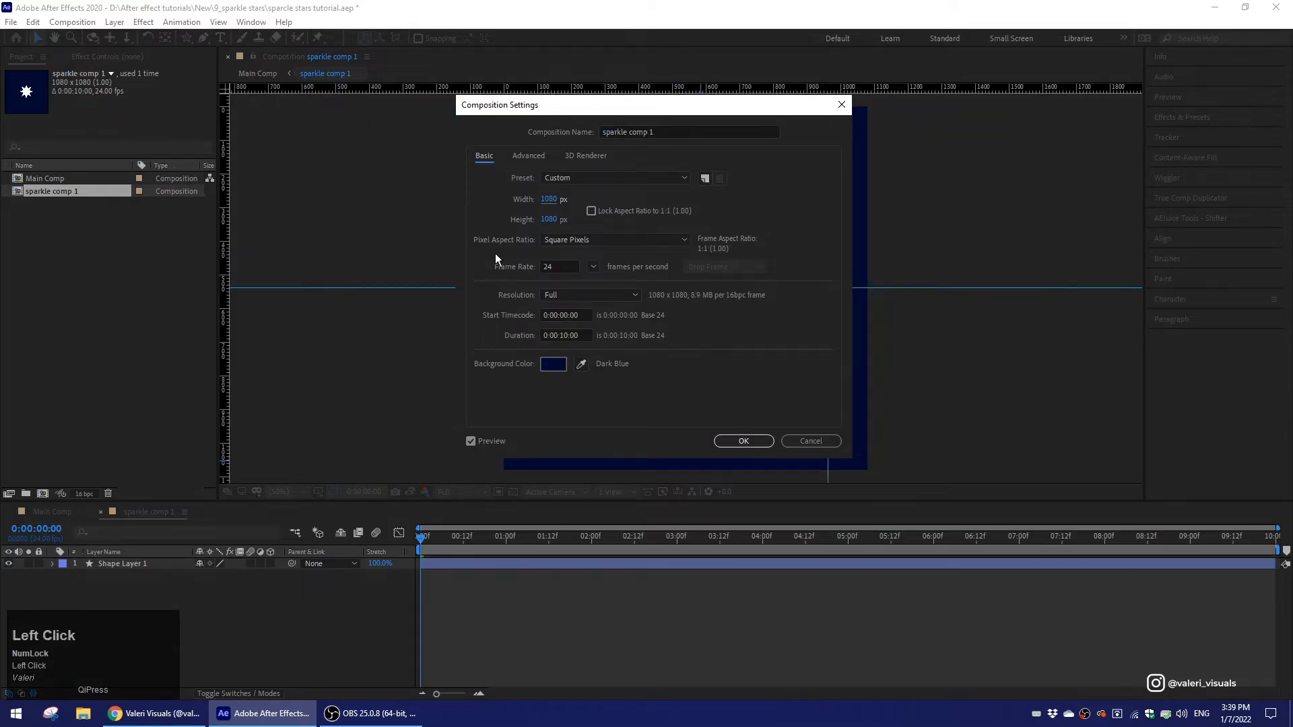
{"action": "left_click", "coordinate": [730, 441]}
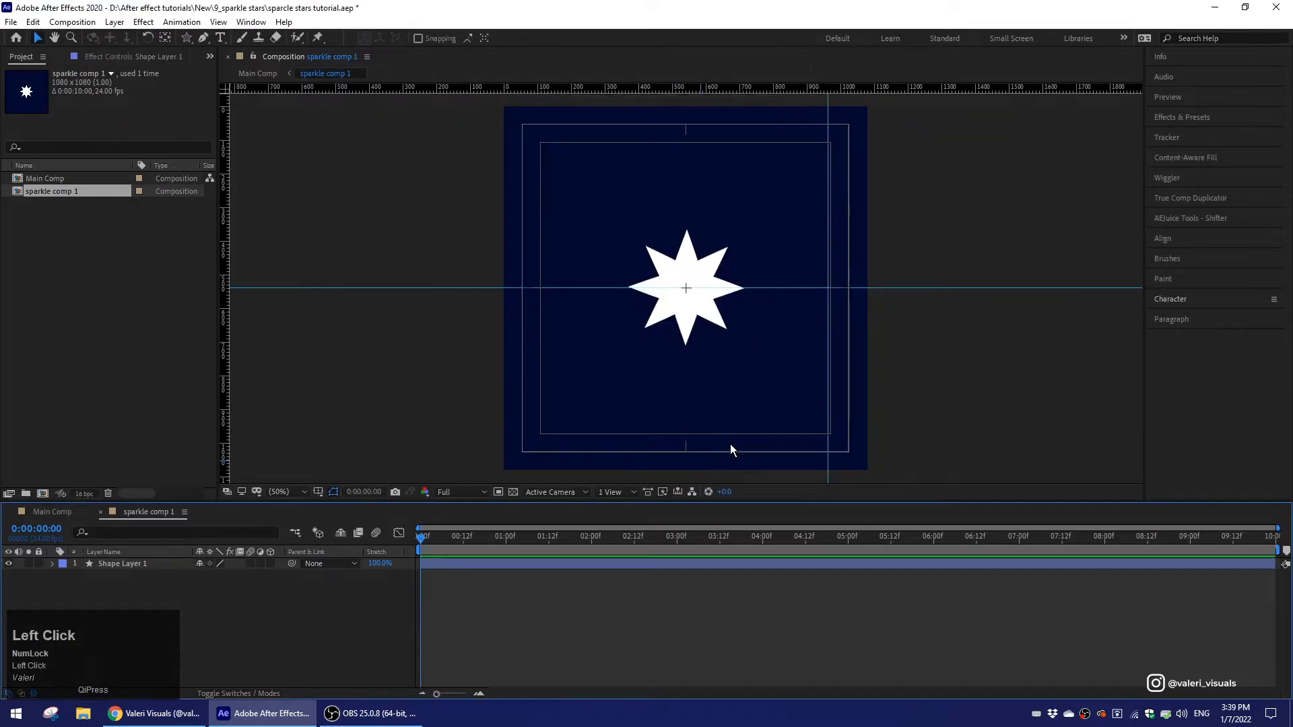
Unlock the guides, move the vertical guide to the centre of sparkle comp 1 and lock them again.
{"action": "left_click", "coordinate": [218, 22]}
{"action": "left_click", "coordinate": [232, 191]}
{"action": "left_click_drag", "start_coordinate": [826, 99], "coordinate": [685, 136]}
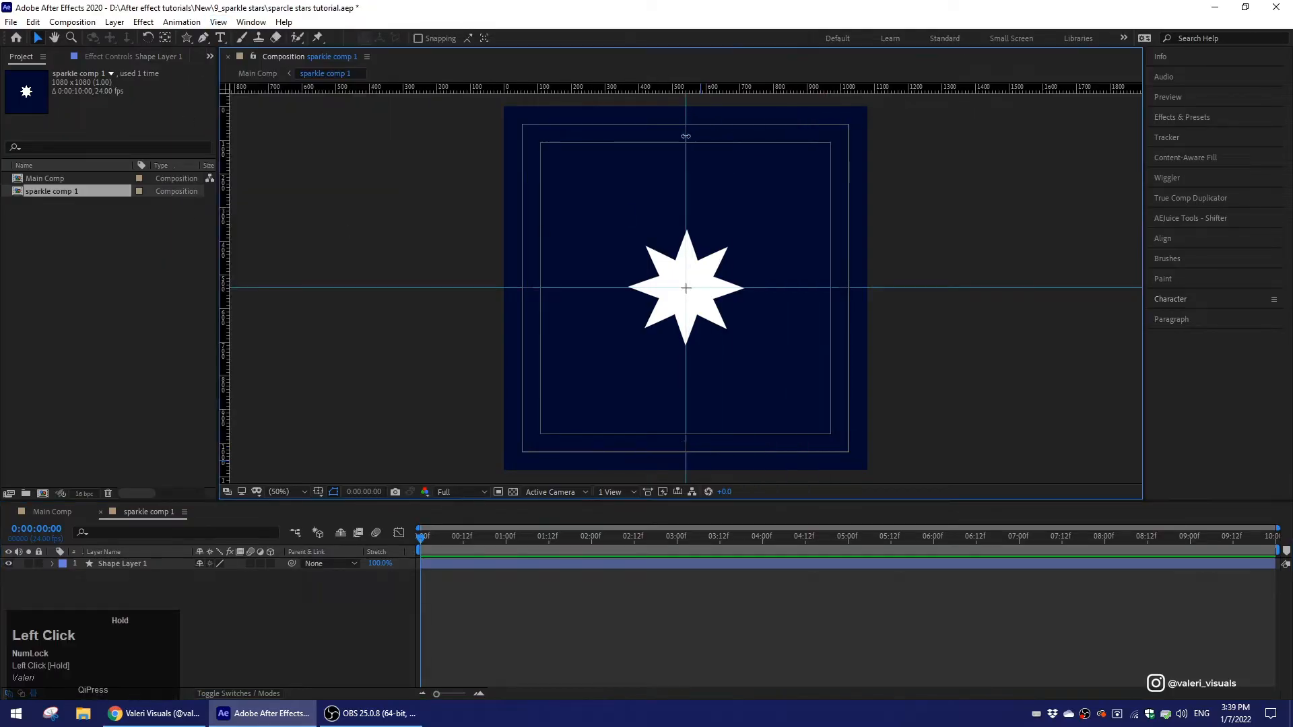
{"action": "left_click", "coordinate": [219, 22]}
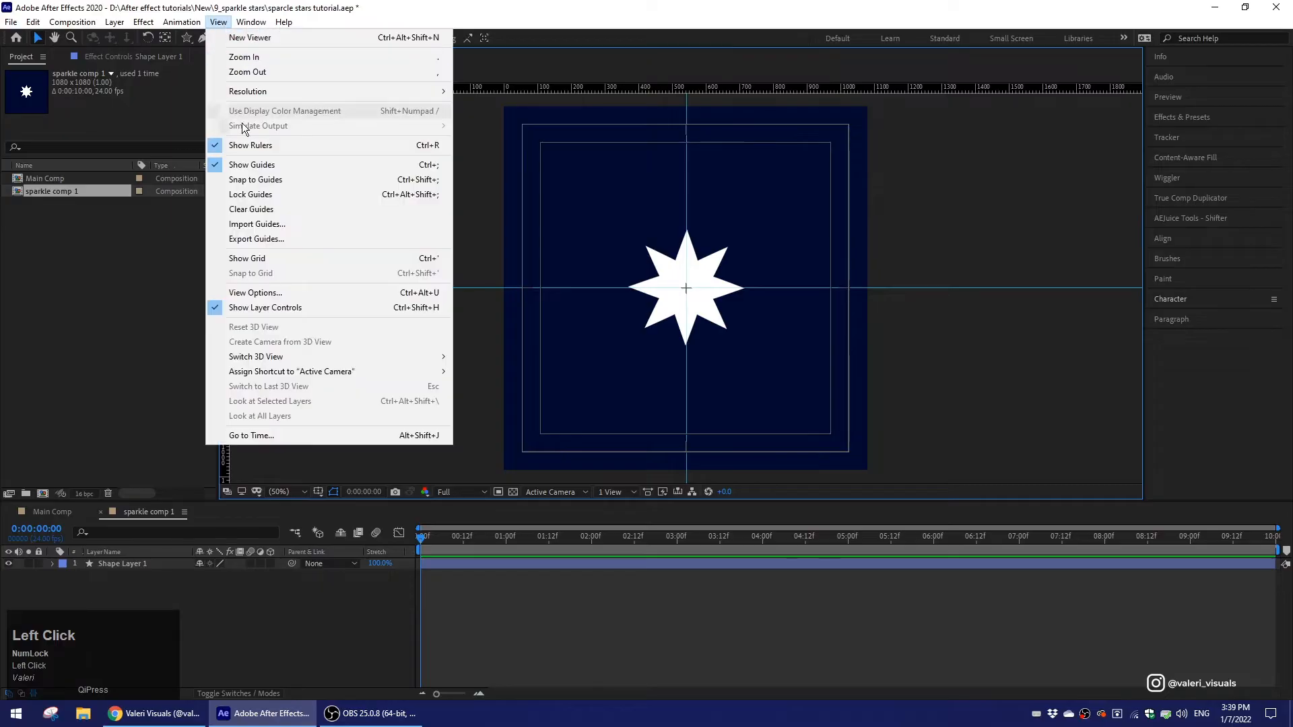
{"action": "left_click", "coordinate": [240, 191]}
Convert the star's Polystar Path 1 in Shape Layer 1 to a Bezier path.
{"action": "left_click", "coordinate": [159, 563]}
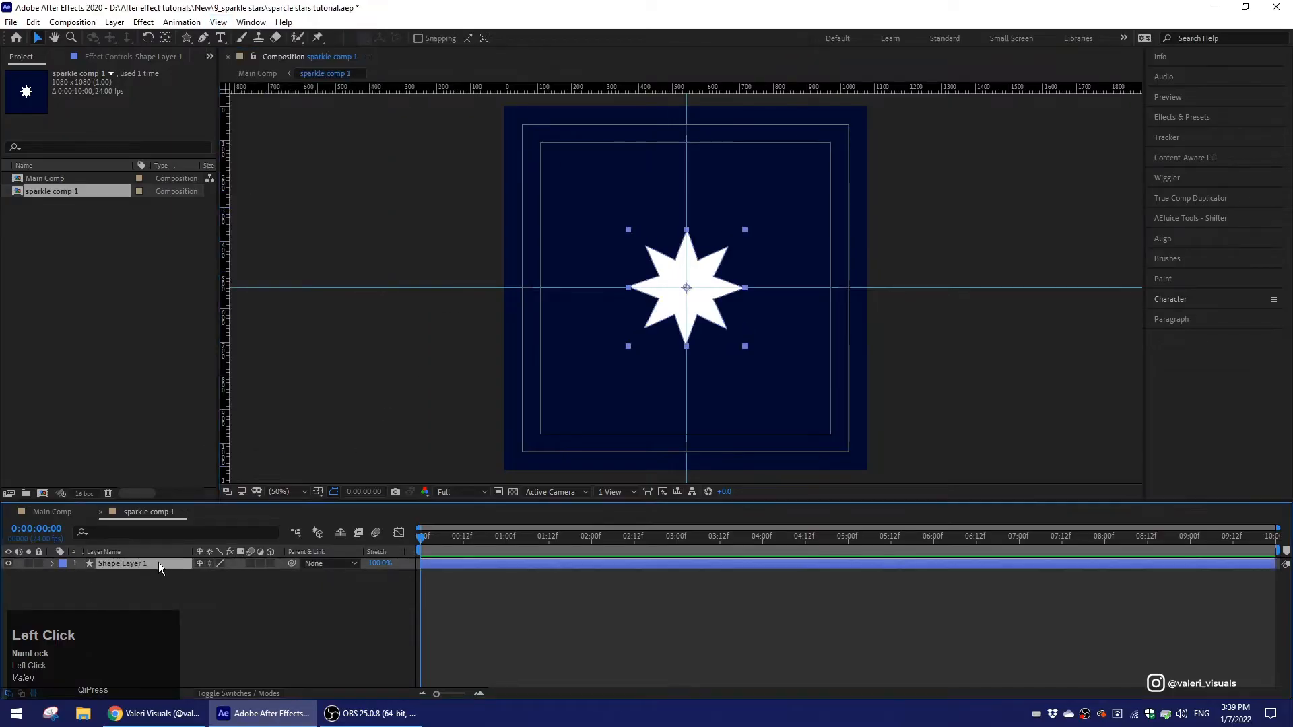
{"action": "left_click_drag", "start_coordinate": [247, 507], "coordinate": [307, 420]}
{"action": "left_click", "coordinate": [52, 466]}
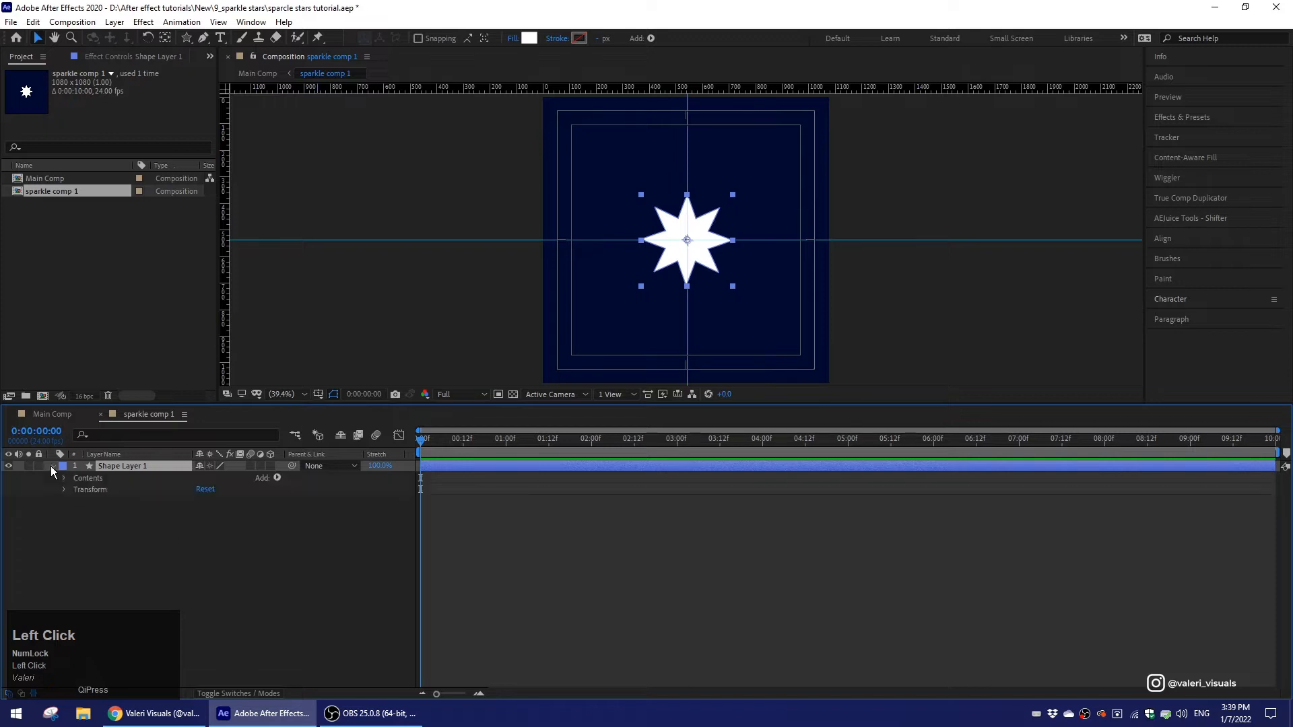
{"action": "left_click", "coordinate": [64, 478]}
{"action": "left_click", "coordinate": [87, 489]}
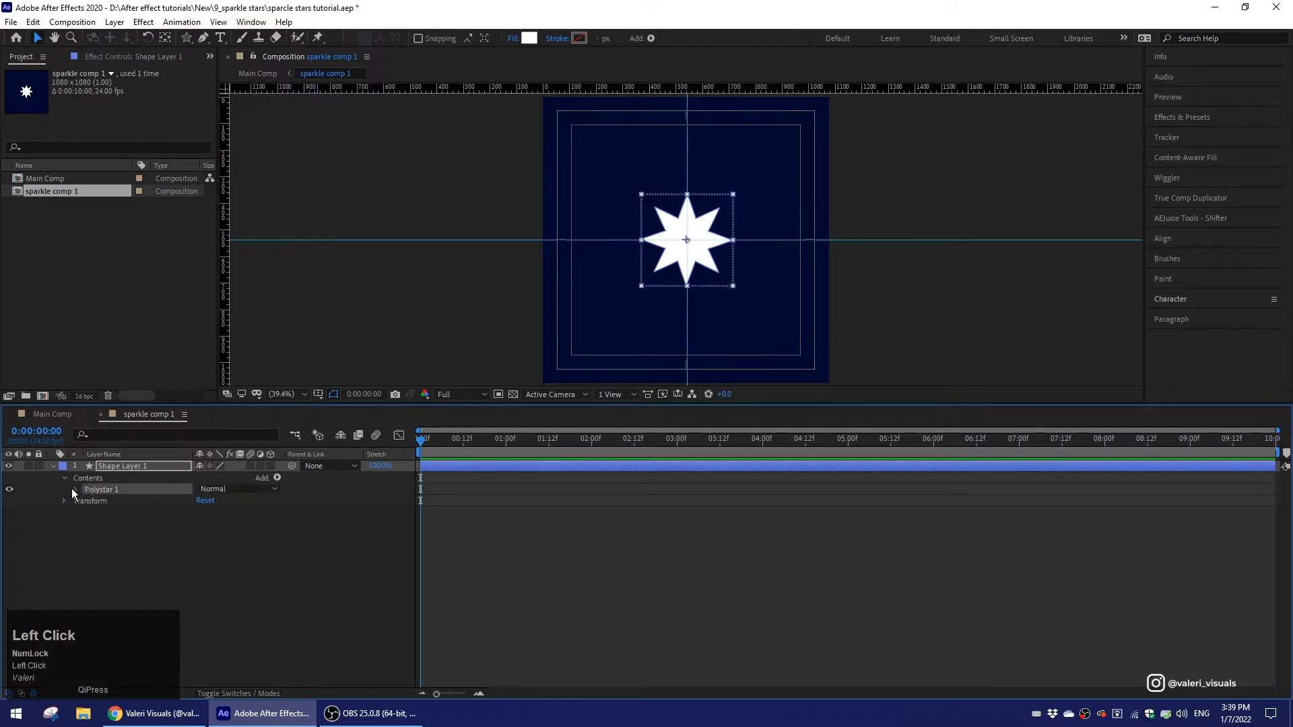
{"action": "left_click", "coordinate": [72, 489]}
{"action": "left_click", "coordinate": [120, 500]}
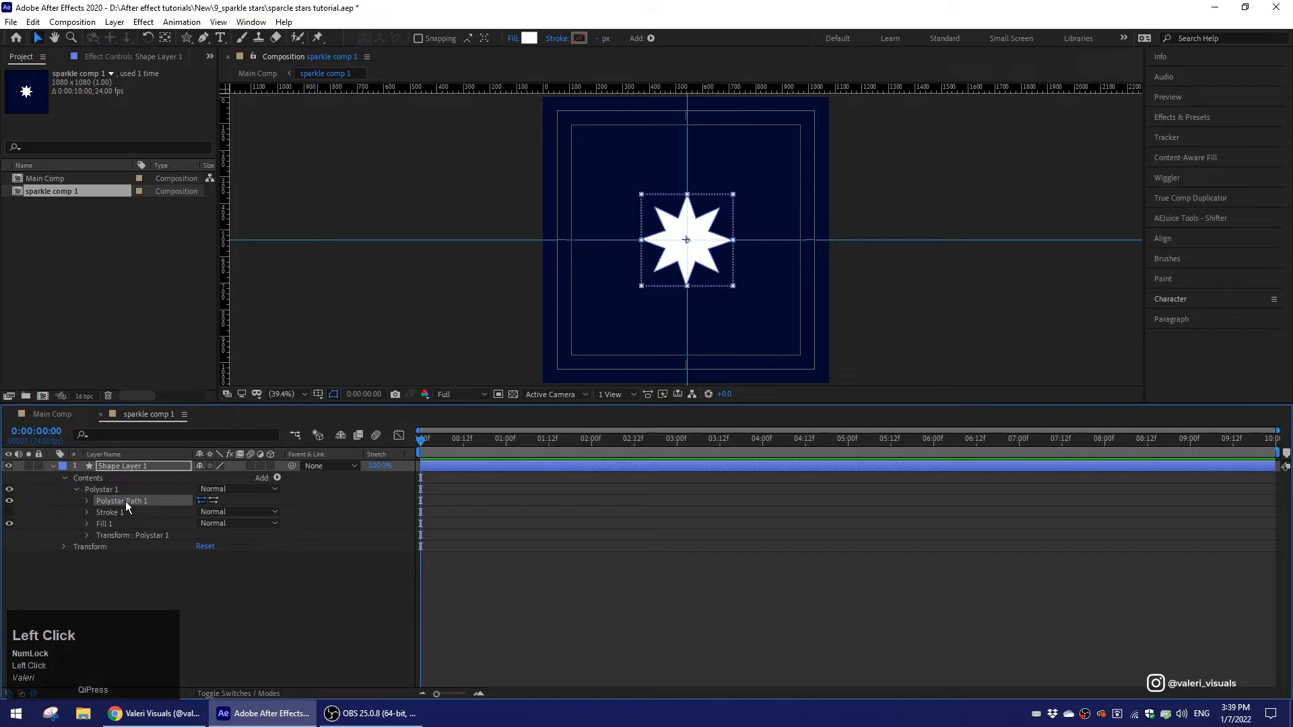
{"action": "right_click", "coordinate": [125, 501]}
{"action": "left_click", "coordinate": [163, 544]}
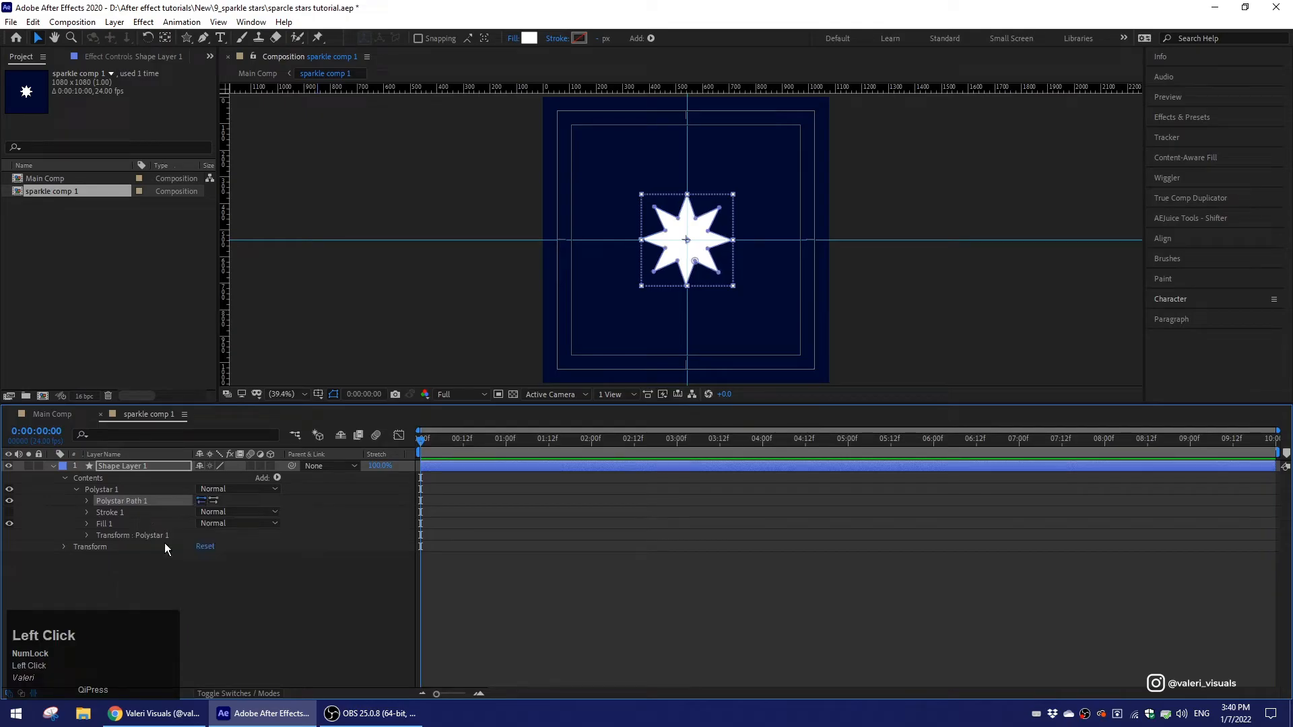
Stretch the star's top, bottom, left and right points straight outward into long spikes with the Pen tool, leaving the diagonal points short.
{"action": "left_click_drag", "start_coordinate": [506, 412], "coordinate": [513, 512]}
{"action": "left_click", "coordinate": [203, 38]}
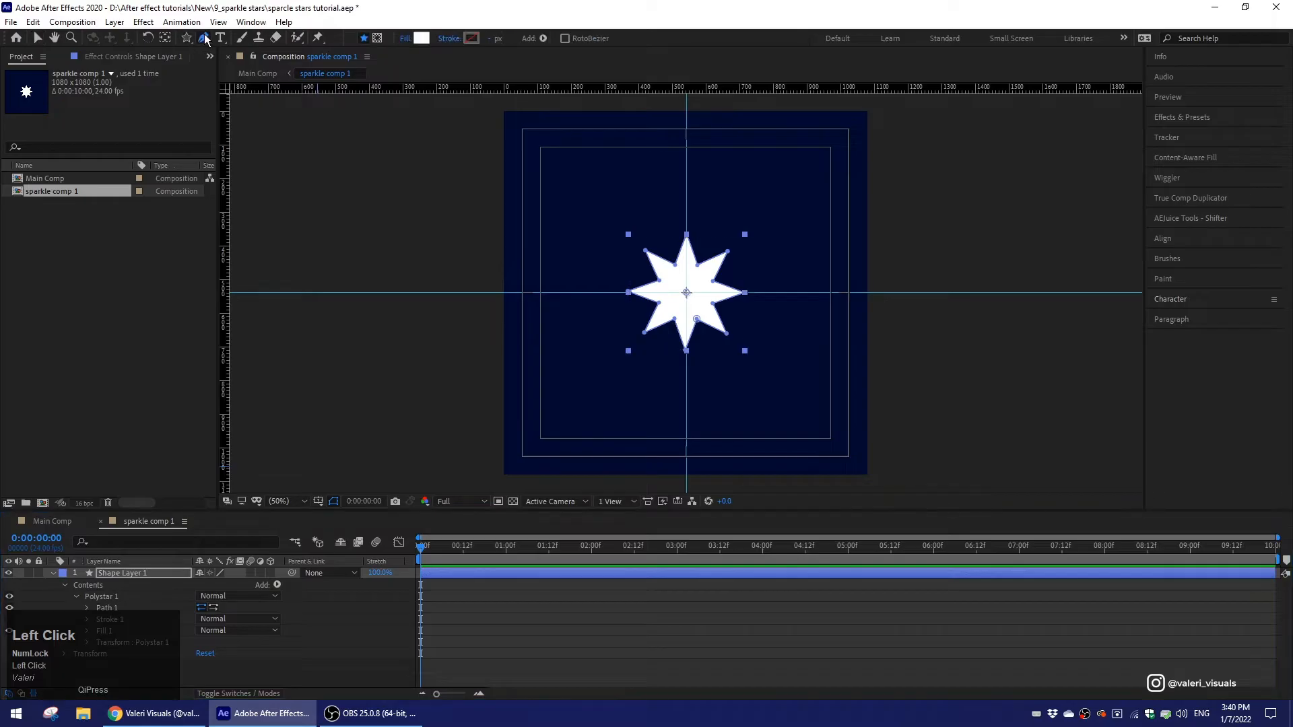
{"action": "left_click", "coordinate": [686, 236]}
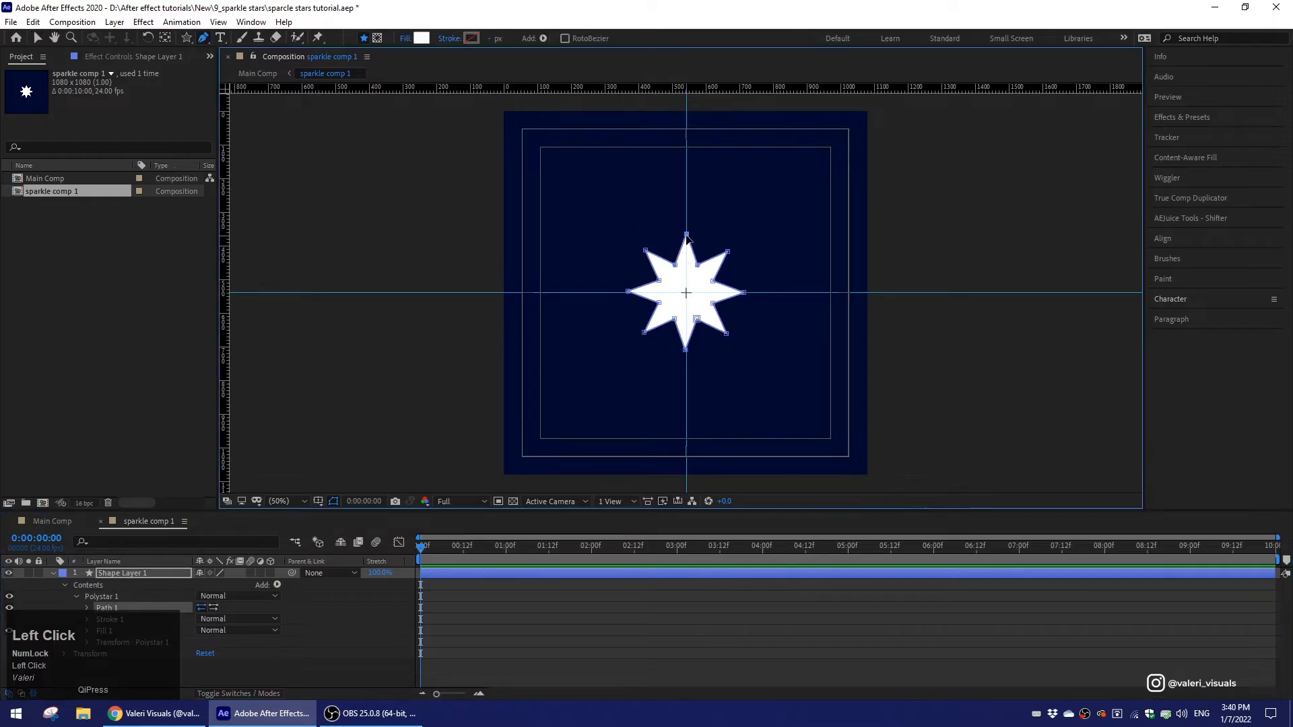
{"action": "left_click_drag", "start_coordinate": [687, 236], "coordinate": [692, 174]}
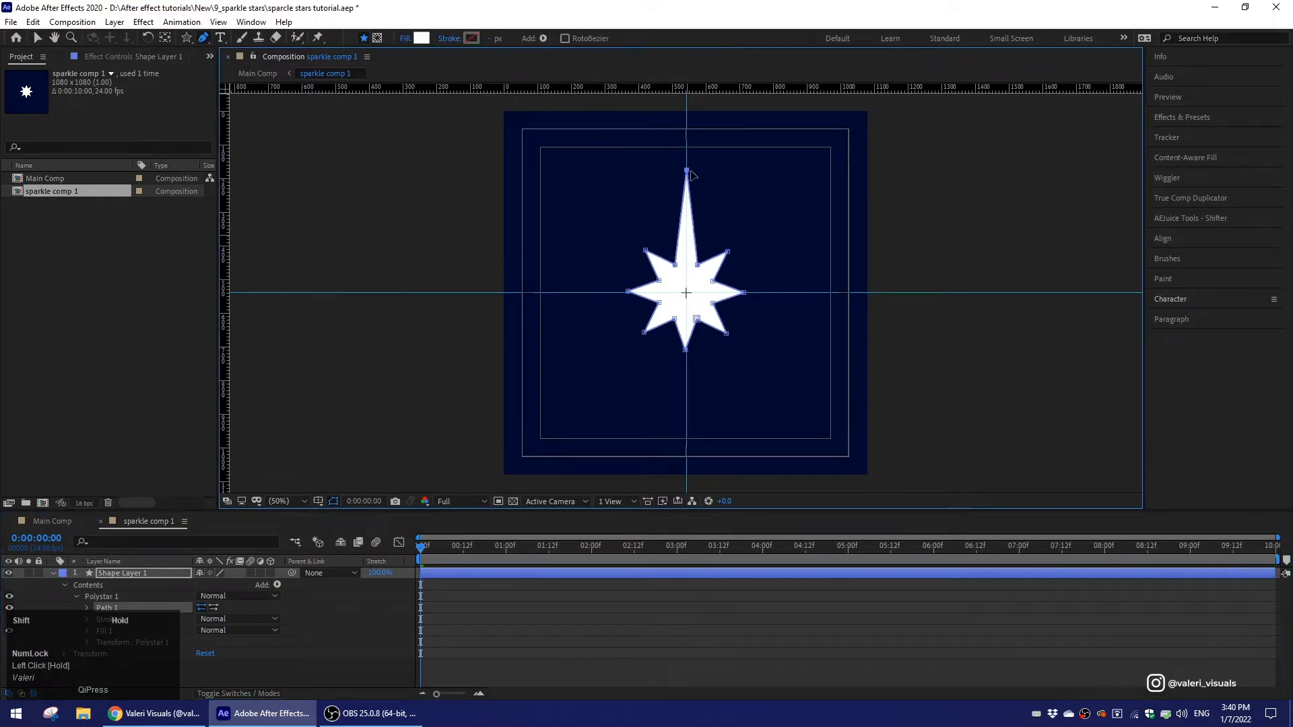
{"action": "left_click_drag", "start_coordinate": [685, 350], "coordinate": [687, 426]}
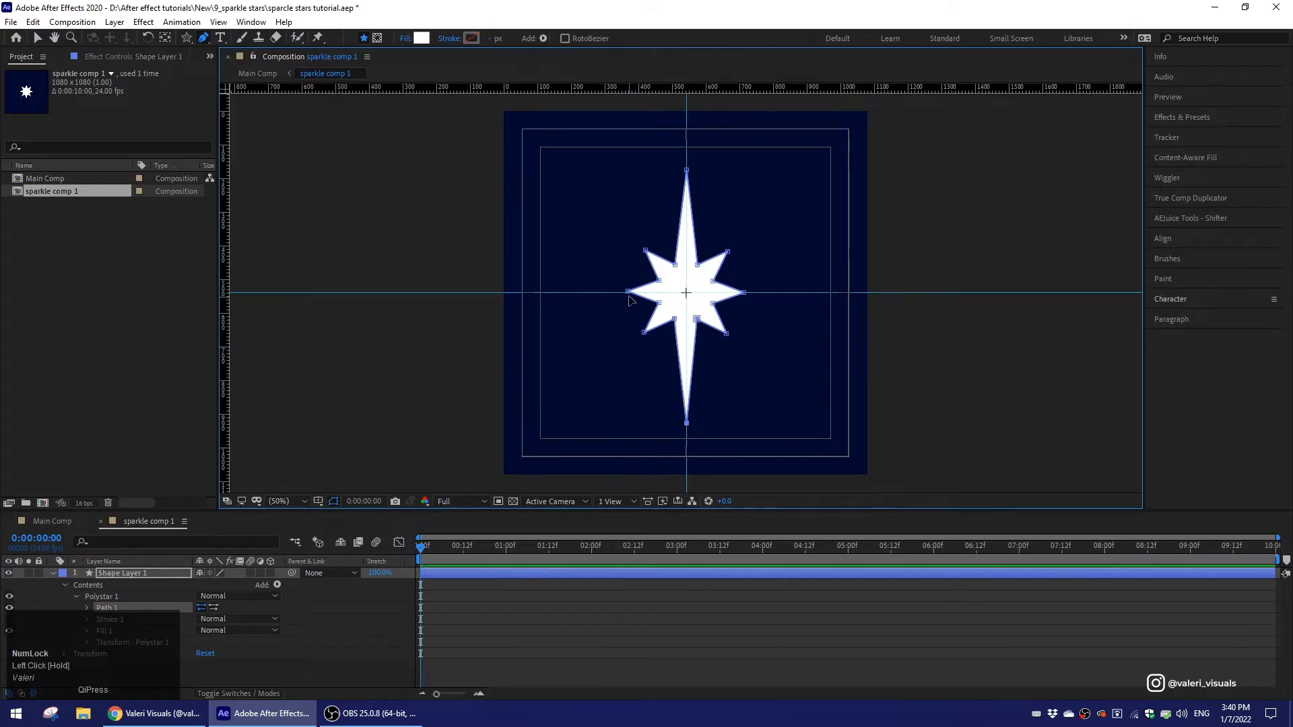
{"action": "left_click_drag", "start_coordinate": [628, 292], "coordinate": [562, 295]}
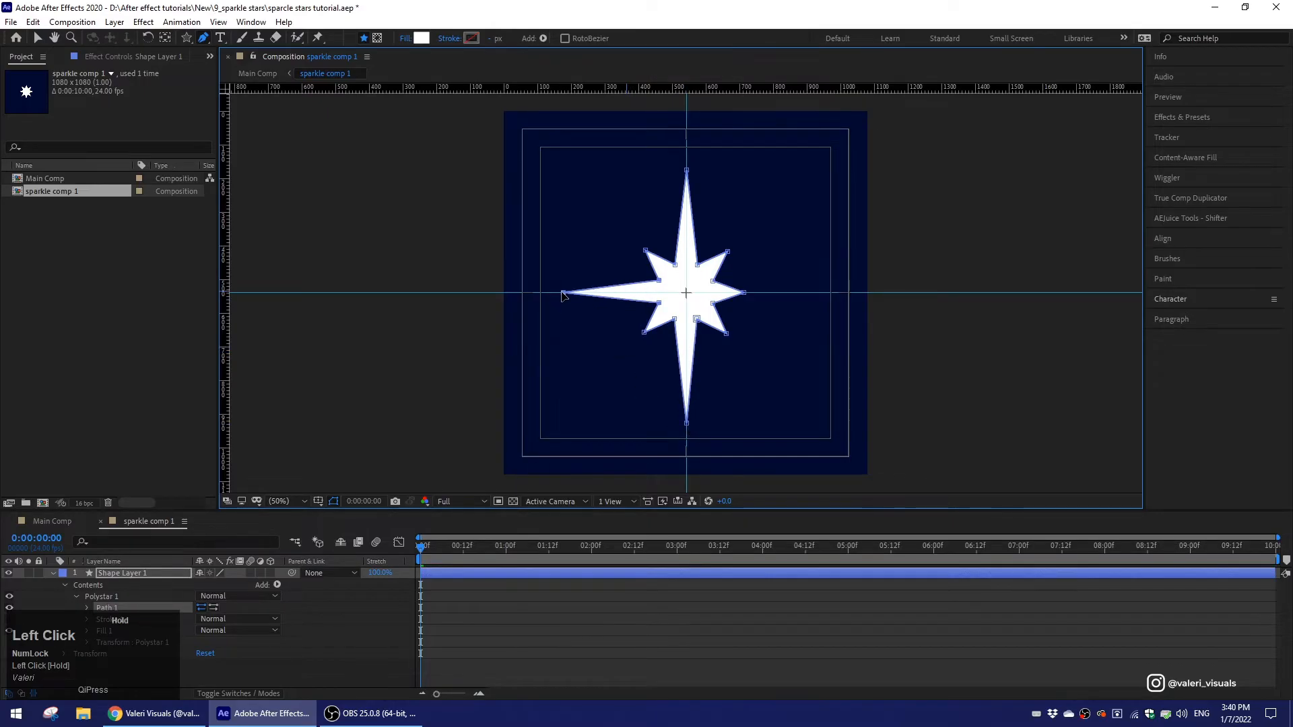
{"action": "left_click_drag", "start_coordinate": [743, 293], "coordinate": [805, 296]}
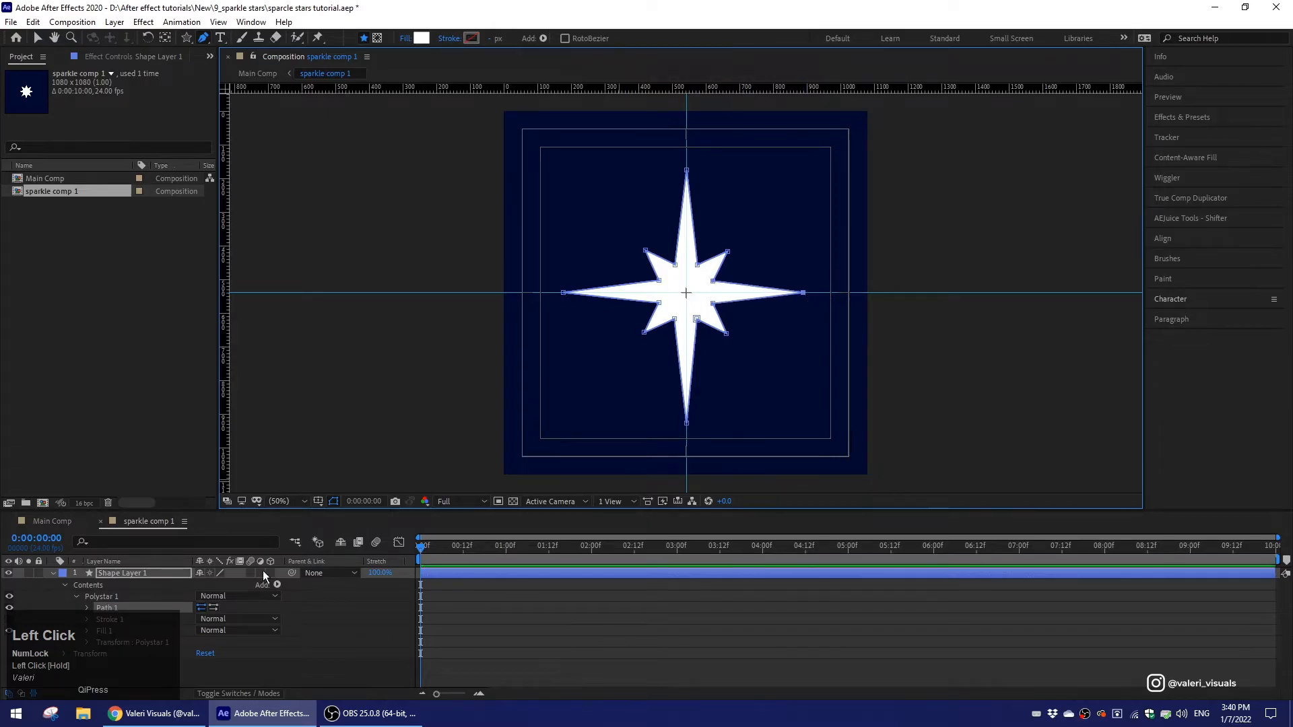
Rename the star's layer Shape Layer 1 as "sparkle 1".
{"action": "left_click", "coordinate": [52, 572]}
{"action": "key", "text": "Return"}
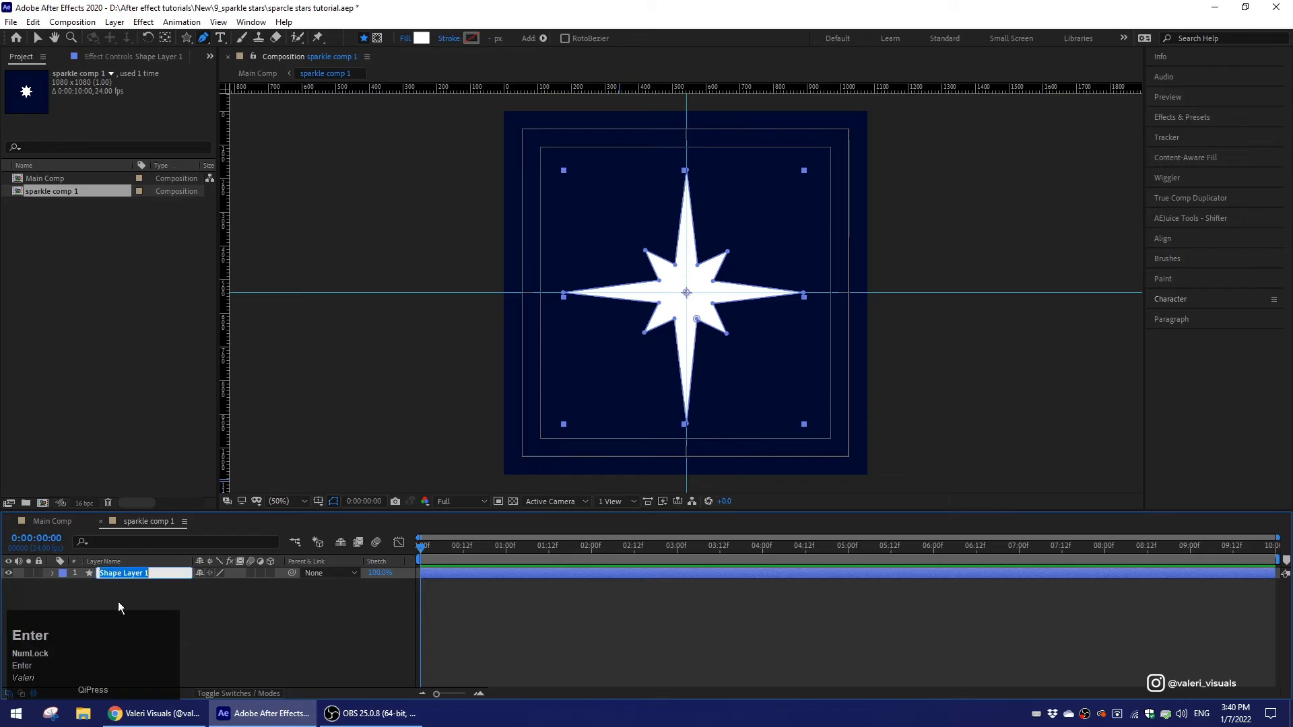
{"action": "type", "text": "sparkle"}
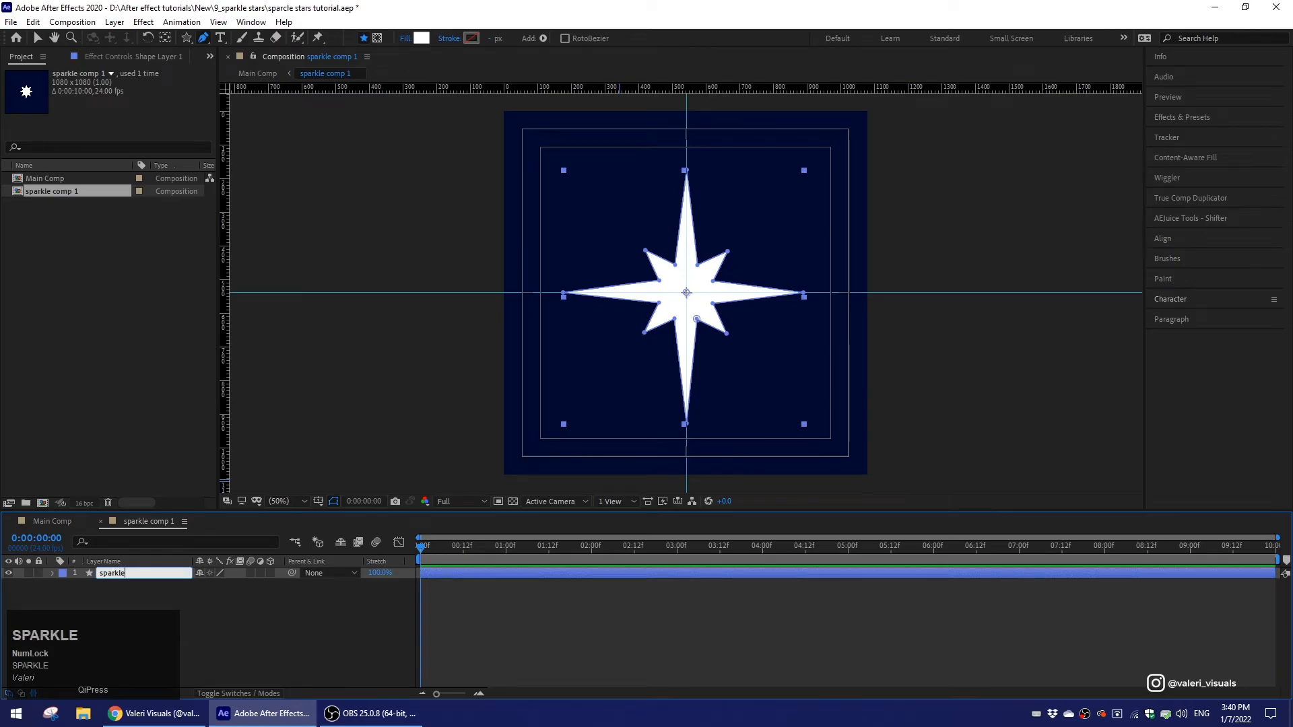
{"action": "type", "text": " 1"}
{"action": "key", "text": "Return"}
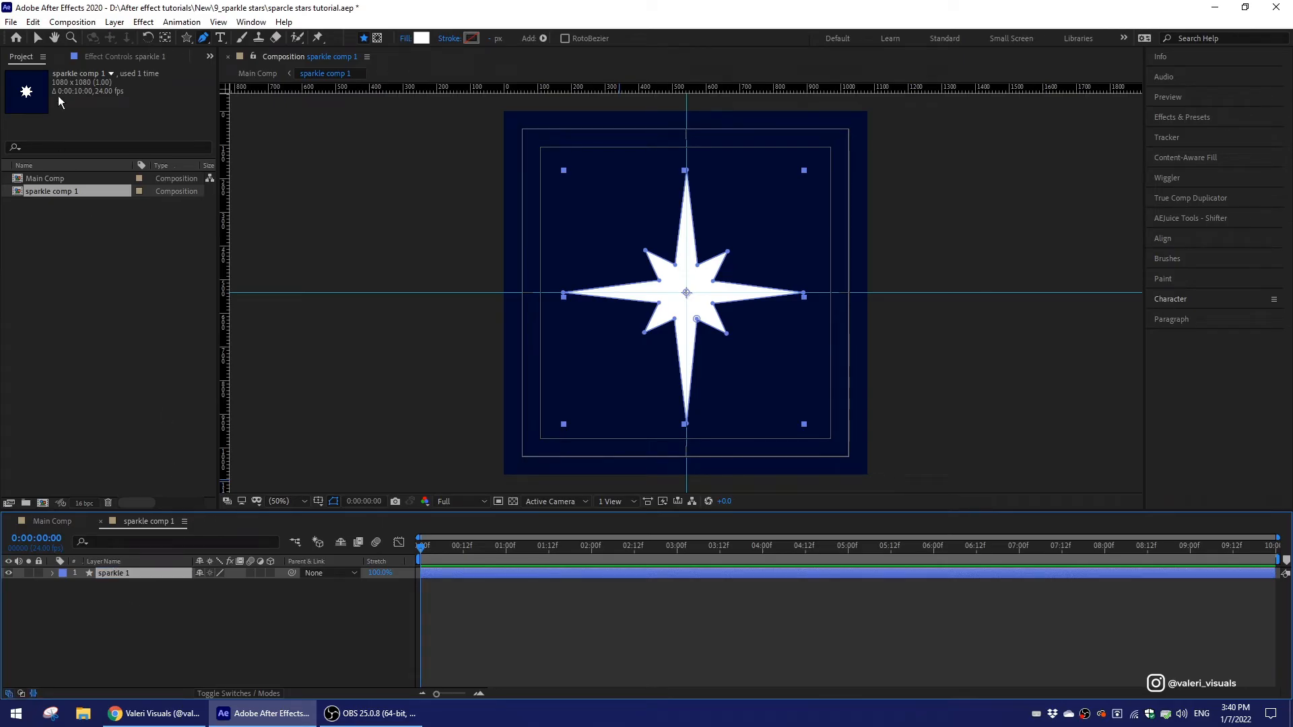
Hide the rulers, clear all guides and turn off the title/action safe overlay in the composition view.
{"action": "left_click", "coordinate": [38, 38]}
{"action": "left_click", "coordinate": [219, 22]}
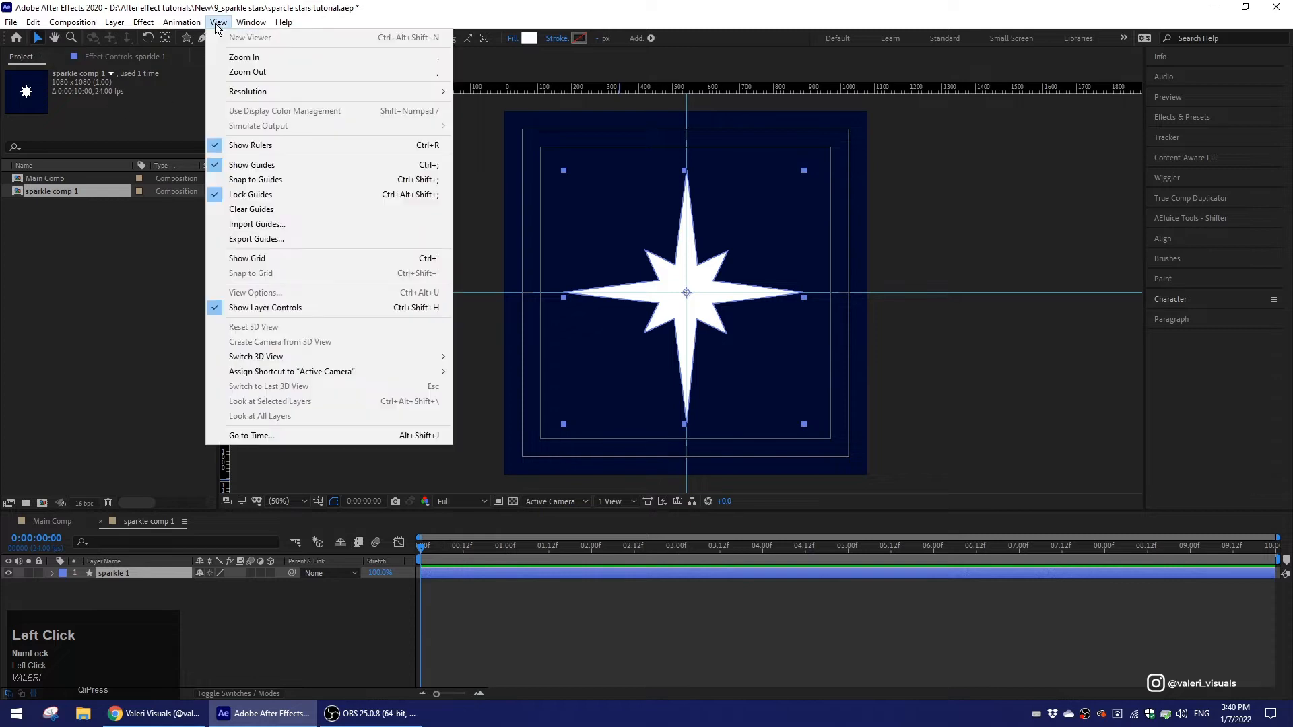
{"action": "left_click", "coordinate": [248, 147]}
{"action": "left_click", "coordinate": [219, 22]}
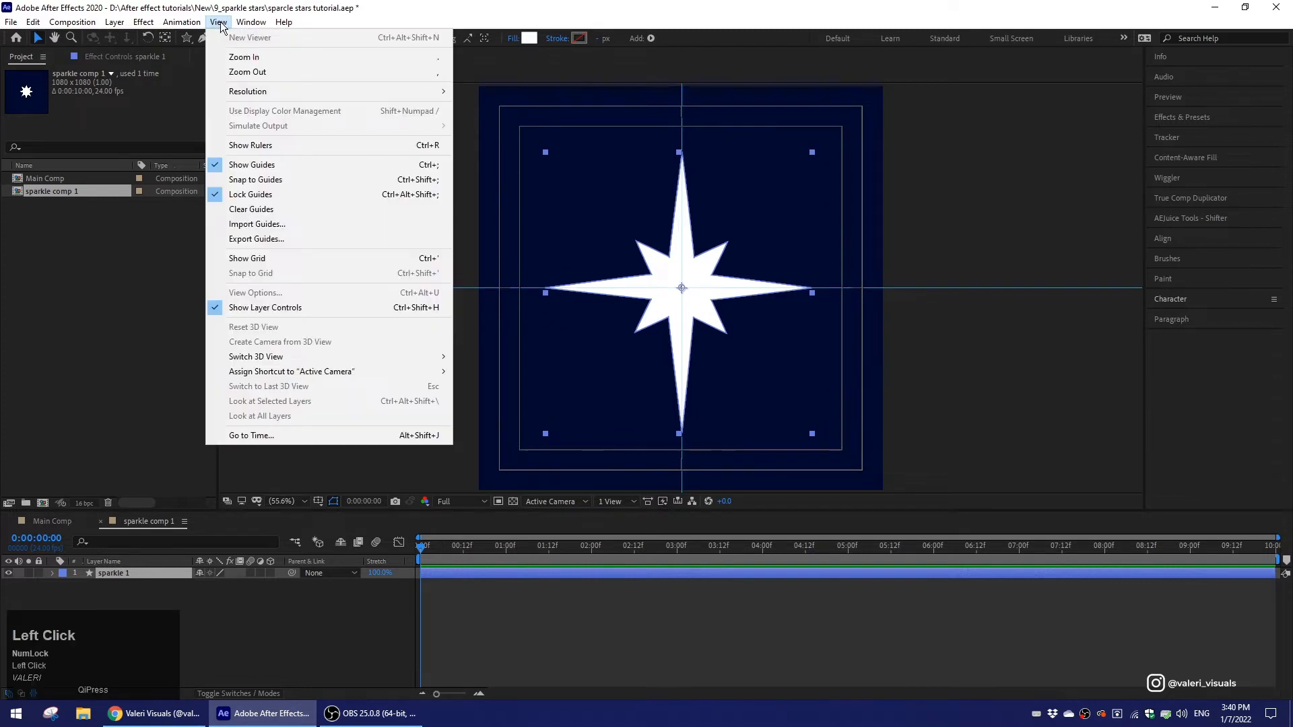
{"action": "left_click", "coordinate": [247, 212]}
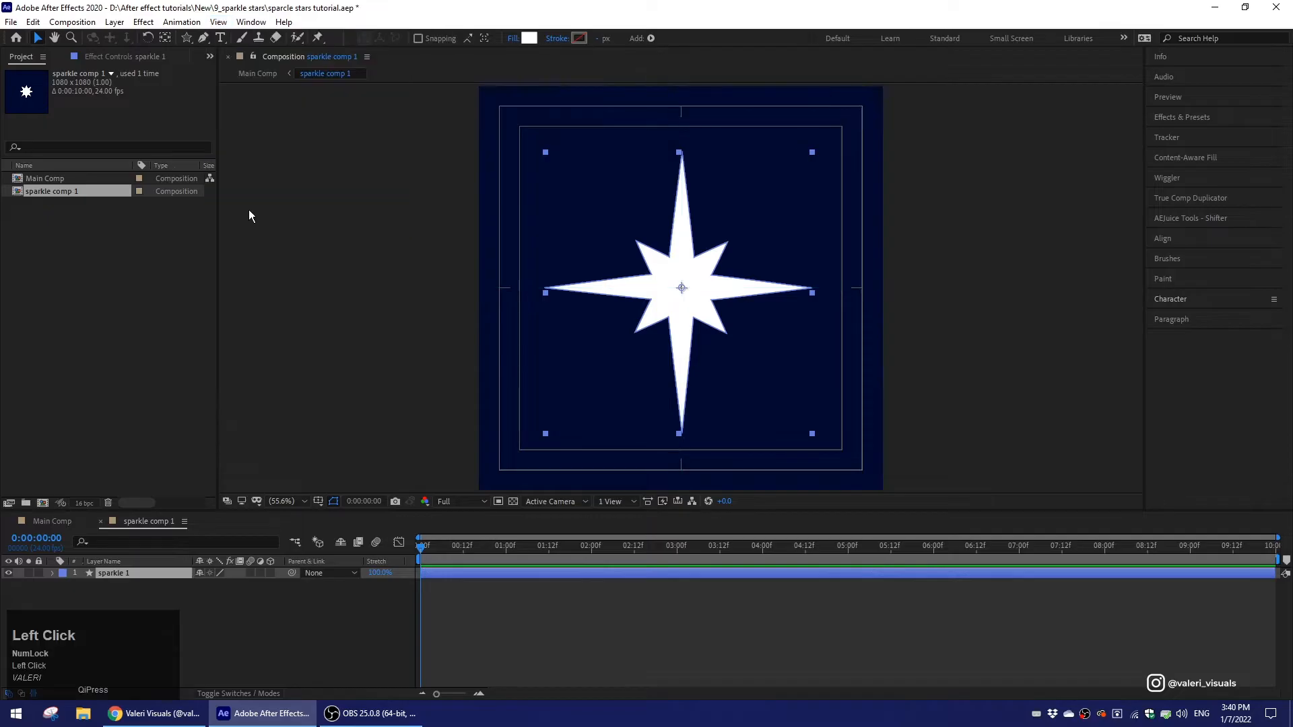
{"action": "left_click", "coordinate": [317, 500]}
{"action": "left_click", "coordinate": [337, 510]}
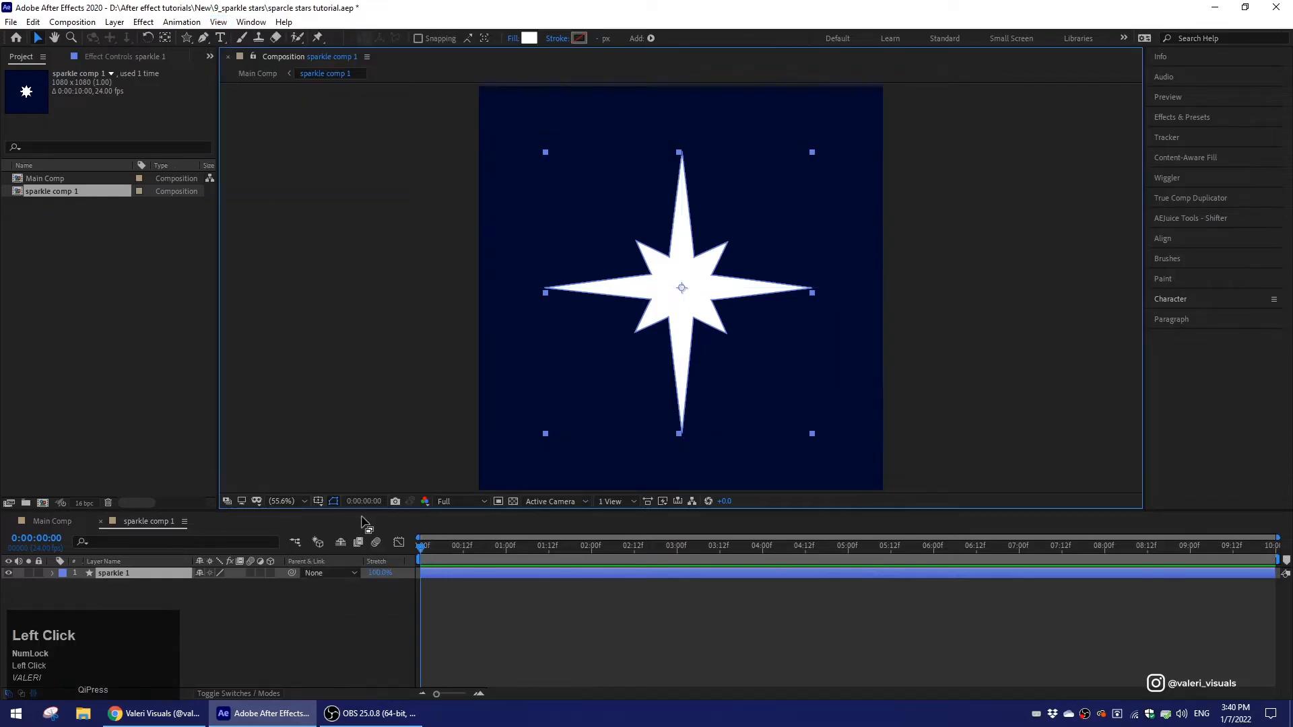
Set the sparkle 1 layer's Scale to 0% and keyframe it at 0:00:00:00.
{"action": "key", "text": "s"}
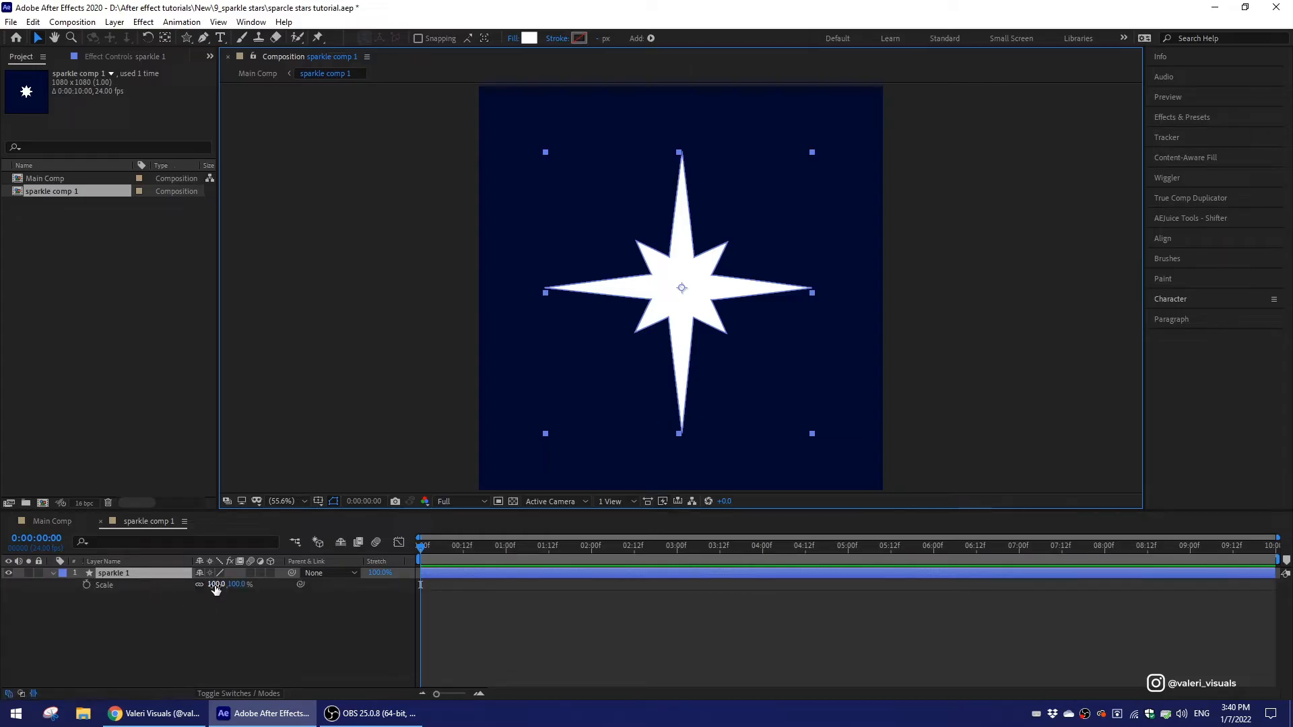
{"action": "left_click_drag", "start_coordinate": [421, 547], "coordinate": [420, 532]}
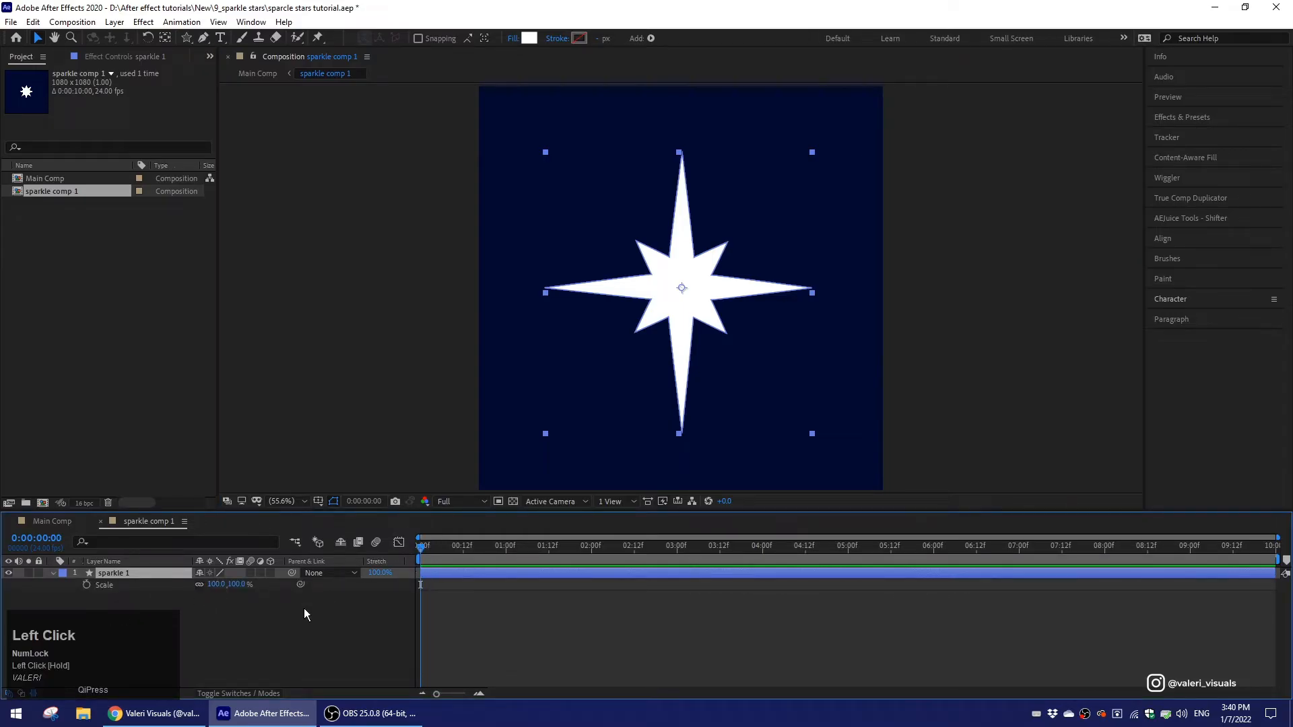
{"action": "left_click", "coordinate": [215, 584]}
{"action": "type", "text": "0"}
{"action": "key", "text": "Return"}
{"action": "left_click", "coordinate": [86, 585]}
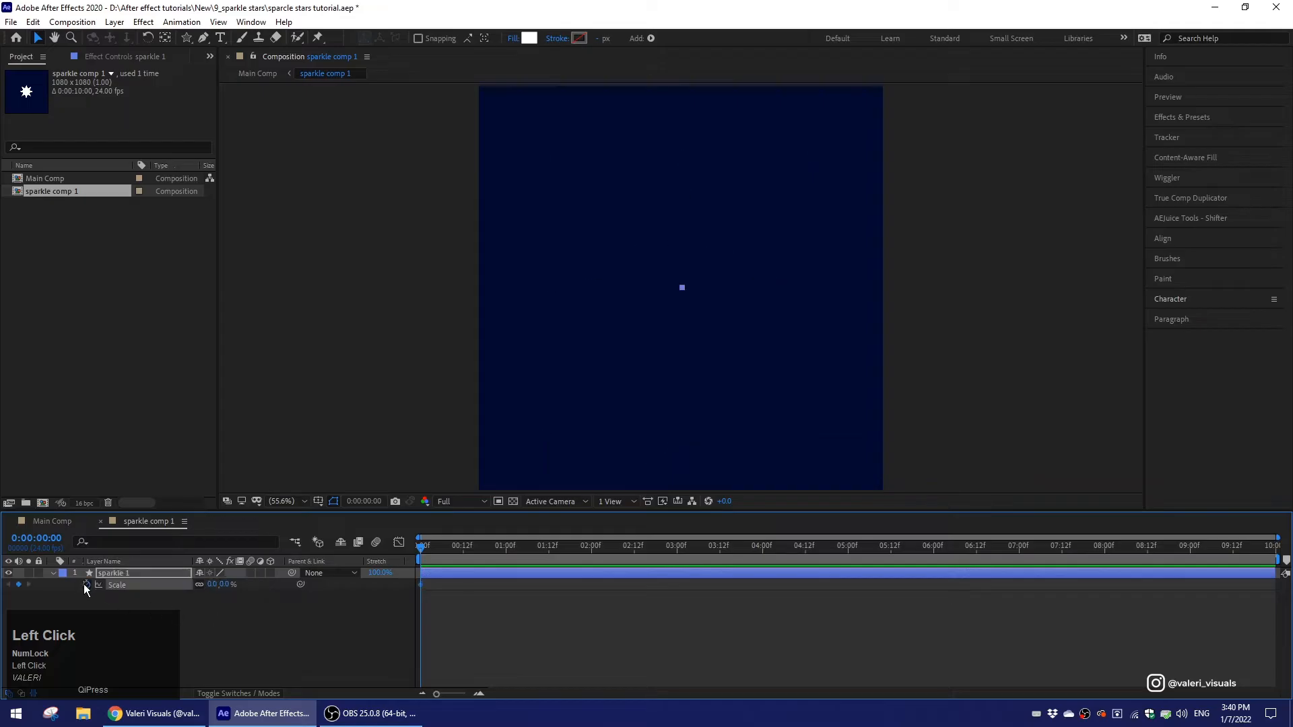
Add Scale keyframes to sparkle 1 of 0% at 0:00:01:00 and 100% at 0:00:00:12.
{"action": "left_click_drag", "start_coordinate": [422, 547], "coordinate": [506, 560]}
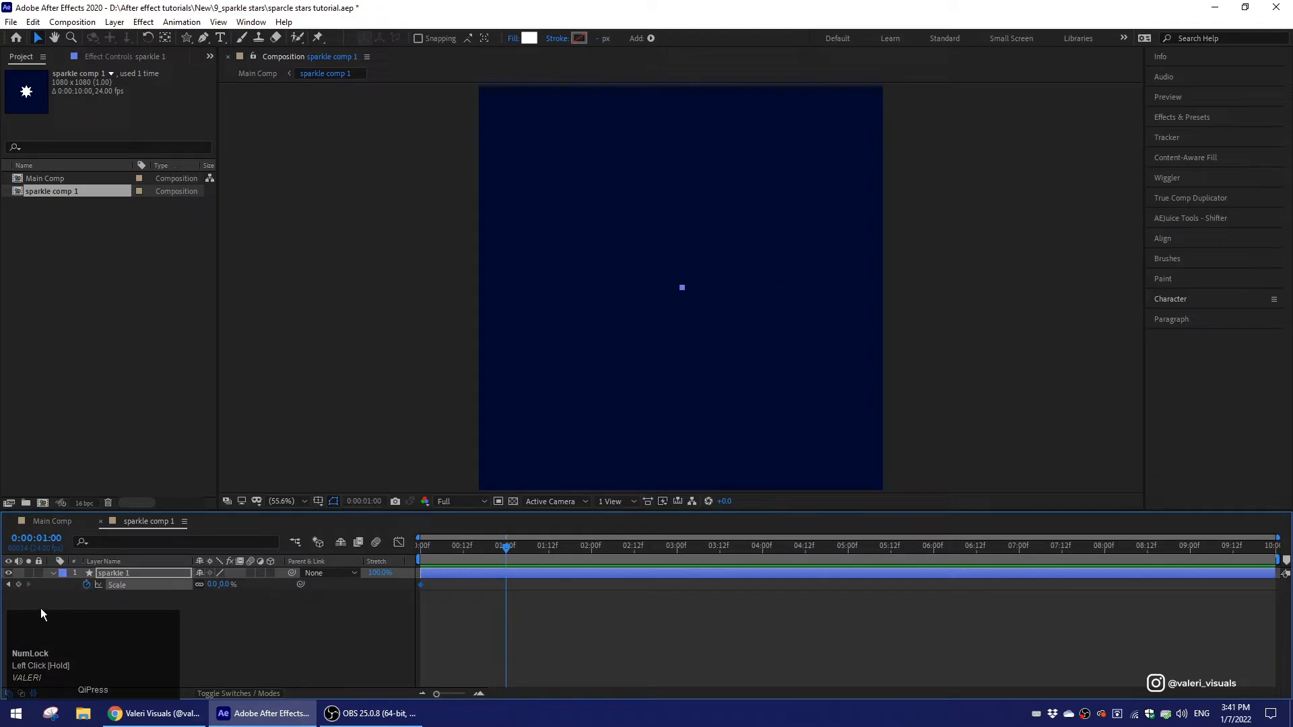
{"action": "left_click", "coordinate": [18, 585]}
{"action": "left_click_drag", "start_coordinate": [475, 556], "coordinate": [464, 564]}
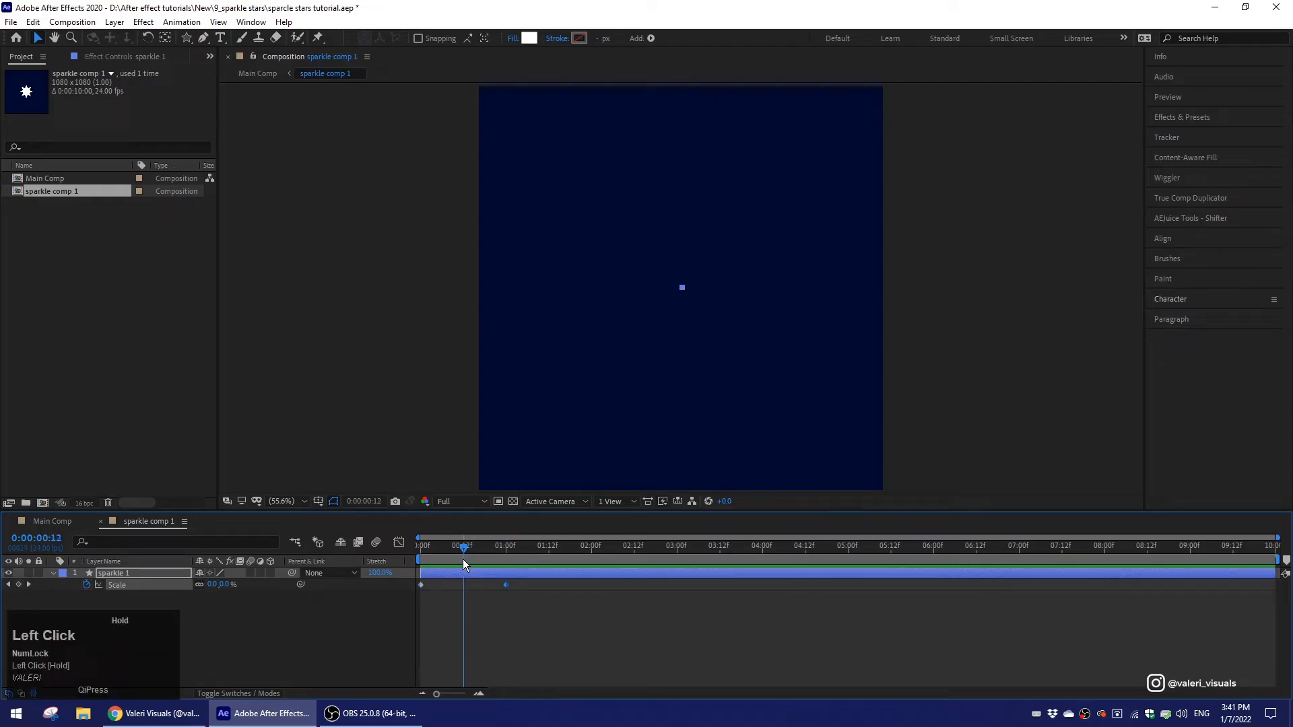
{"action": "left_click", "coordinate": [213, 585]}
{"action": "key", "text": "Return"}
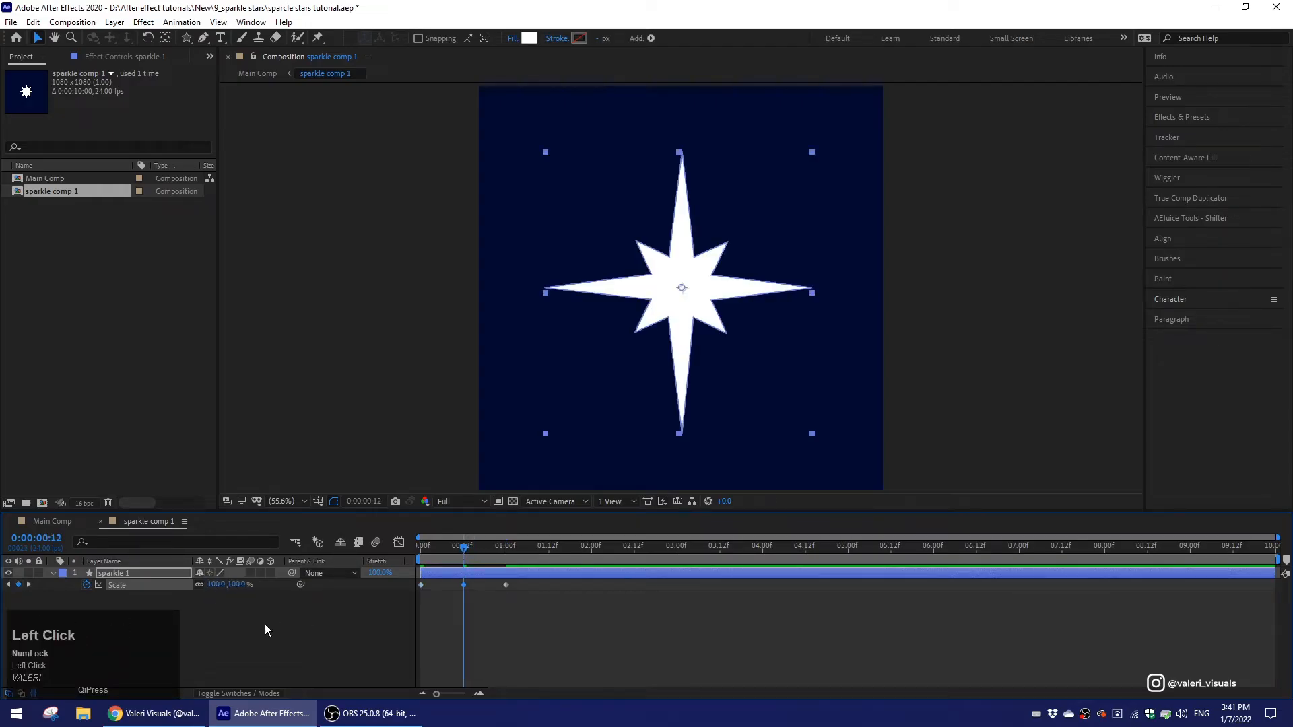
Apply Easy Ease to the Scale keyframe at frame 12 and adjust its influence handles in the speed graph.
{"action": "left_click_drag", "start_coordinate": [460, 608], "coordinate": [476, 579]}
{"action": "key", "text": "F9"}
{"action": "left_click", "coordinate": [400, 544]}
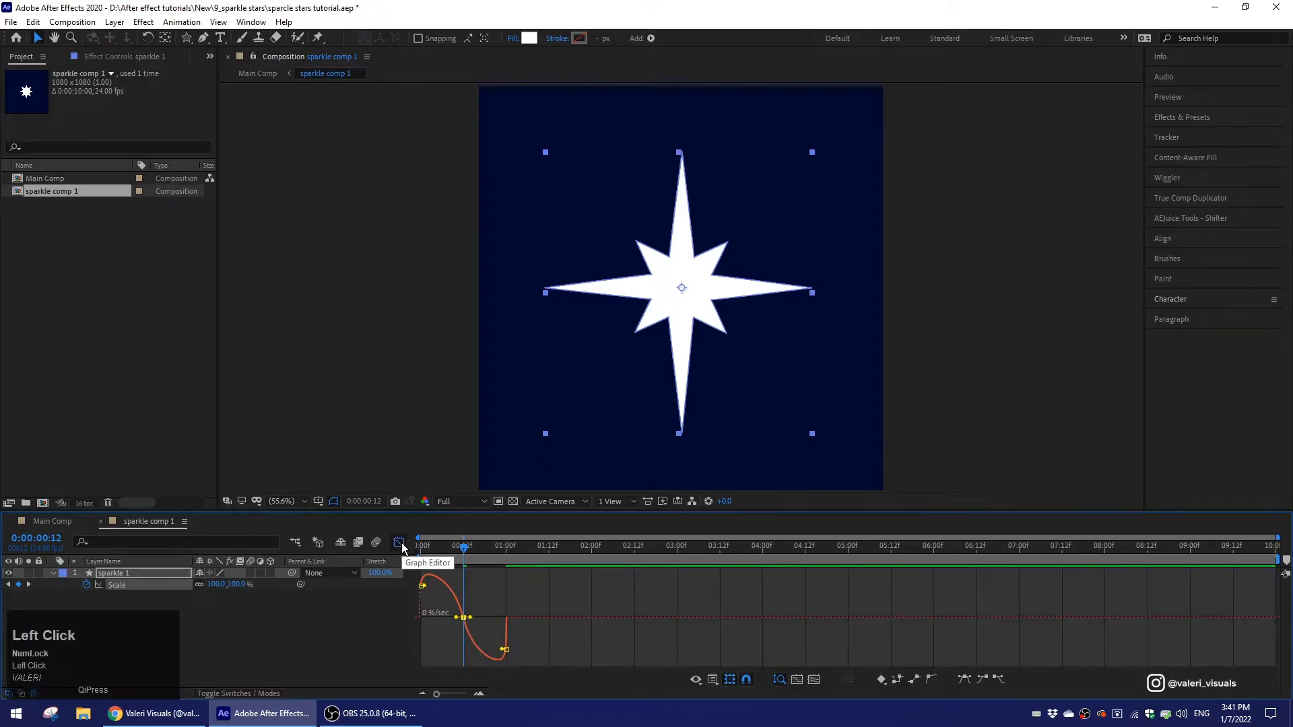
{"action": "right_click", "coordinate": [535, 596]}
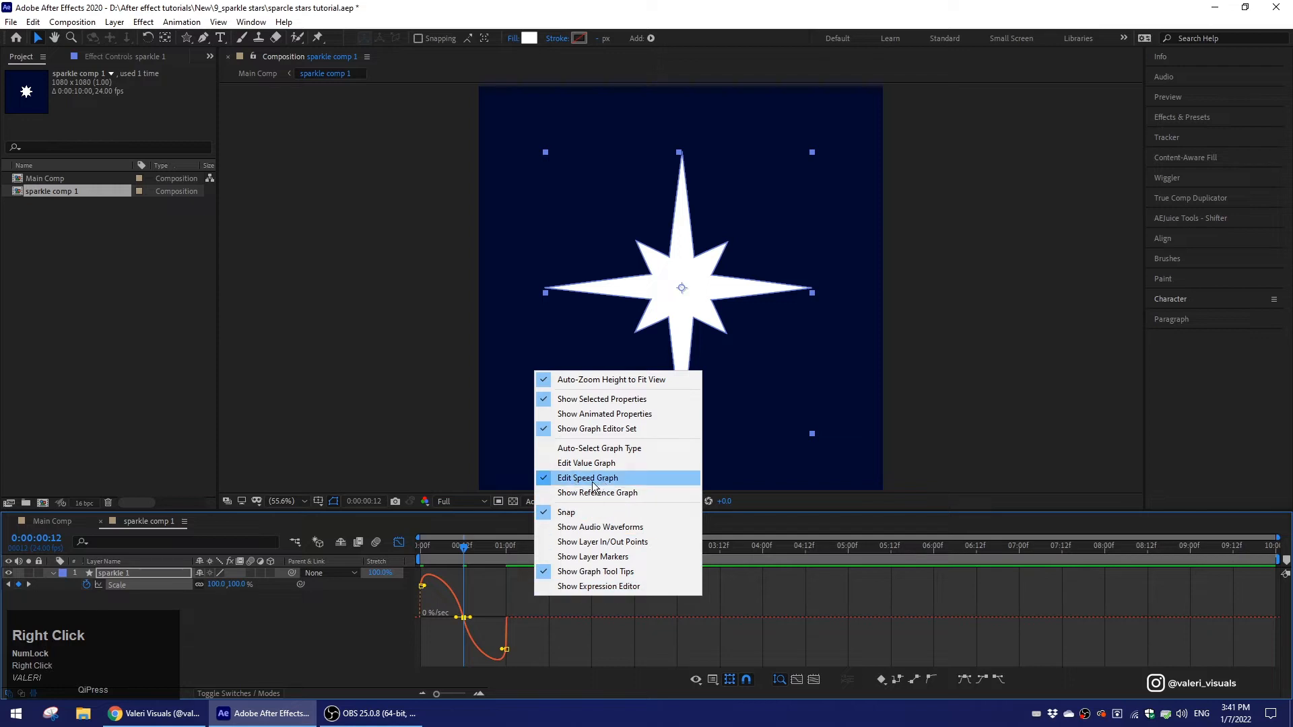
{"action": "left_click", "coordinate": [513, 610]}
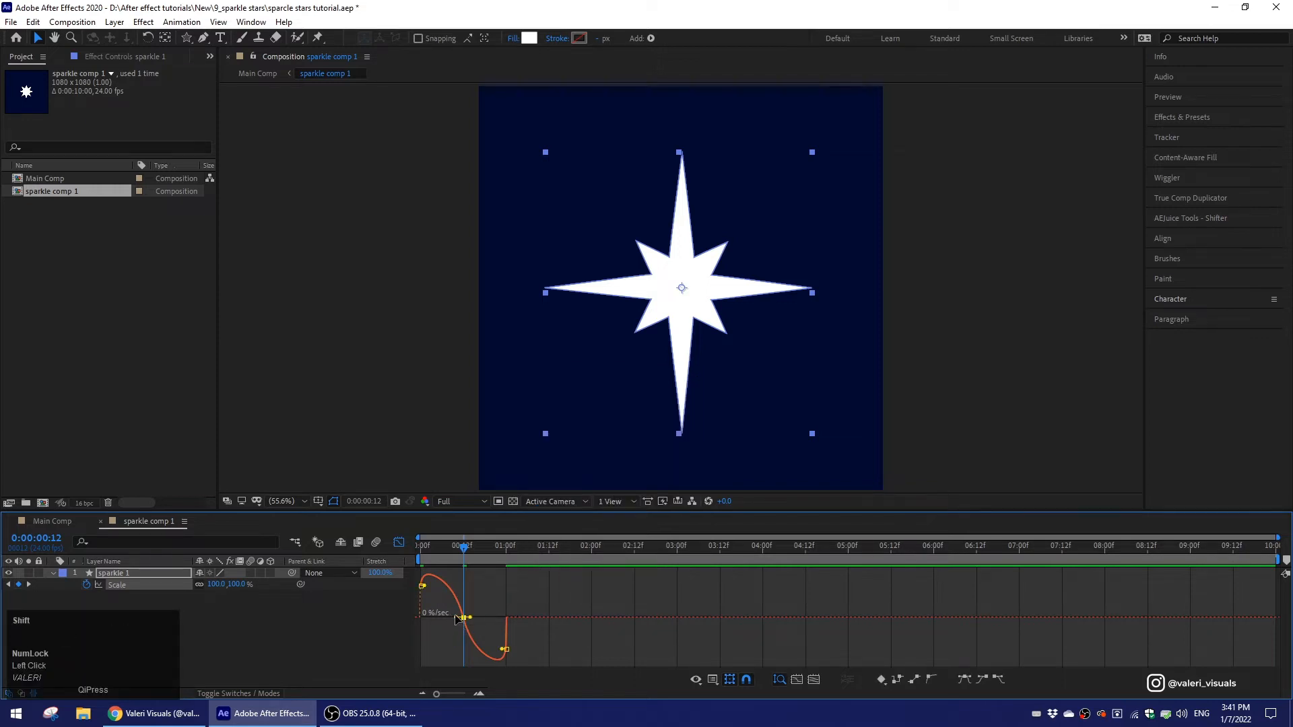
{"action": "mouse_move", "coordinate": [456, 616]}
{"action": "left_mouse_down"}
{"action": "mouse_move", "coordinate": [483, 643]}
{"action": "mouse_move", "coordinate": [477, 626]}
{"action": "left_mouse_up"}
{"action": "left_click", "coordinate": [398, 543]}
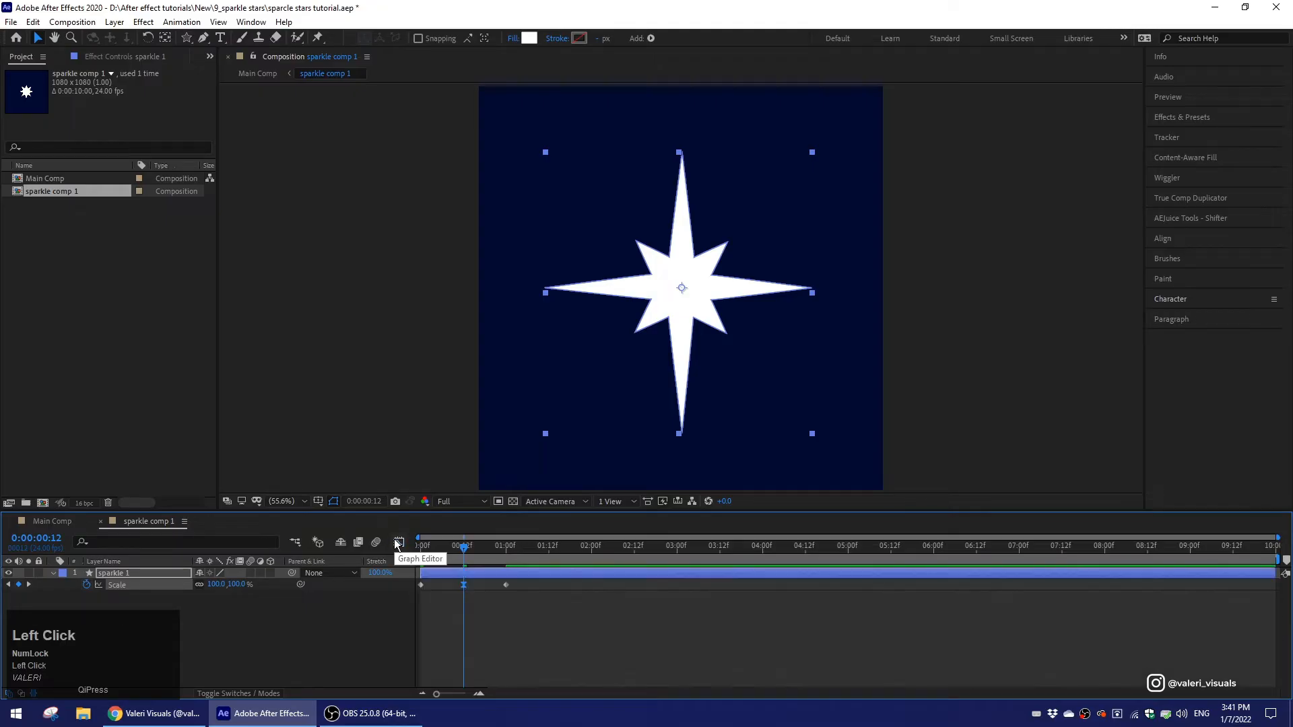
Preview the star's scale animation from the start and return to frame 12.
{"action": "left_click_drag", "start_coordinate": [473, 549], "coordinate": [305, 637]}
{"action": "key", "text": "space"}
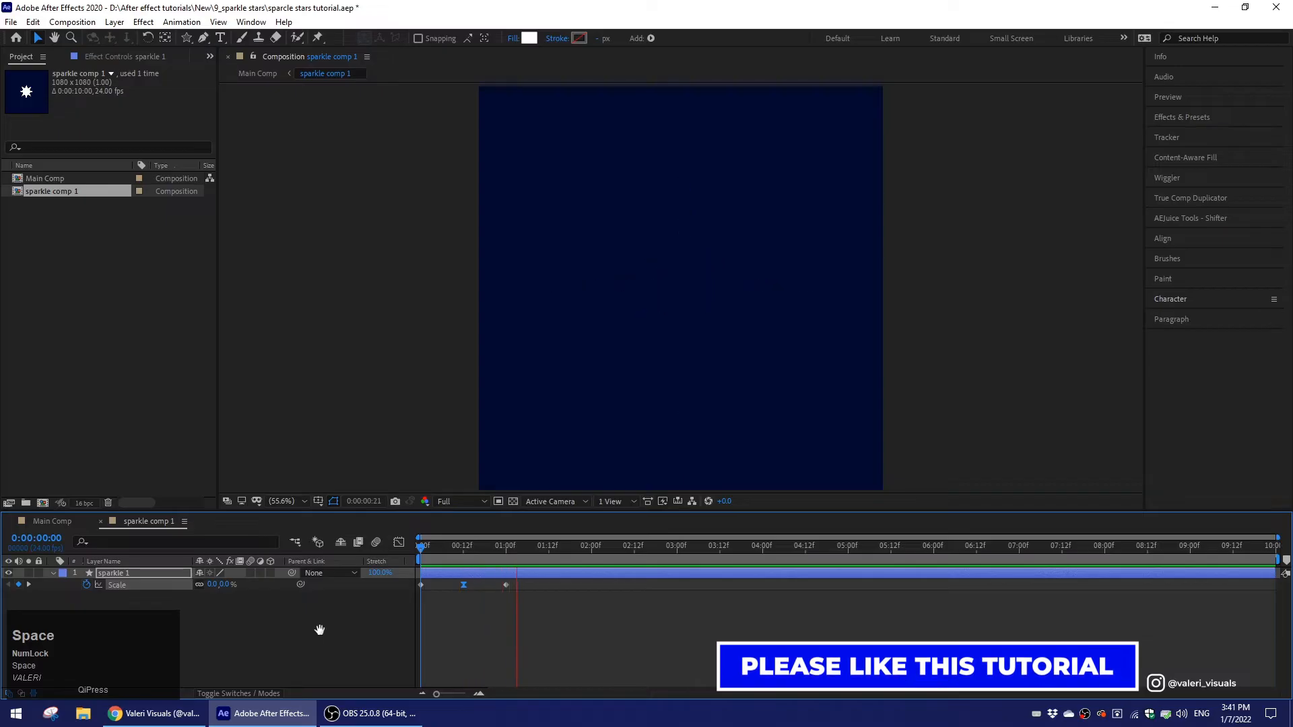
{"action": "left_click_drag", "start_coordinate": [504, 547], "coordinate": [463, 547]}
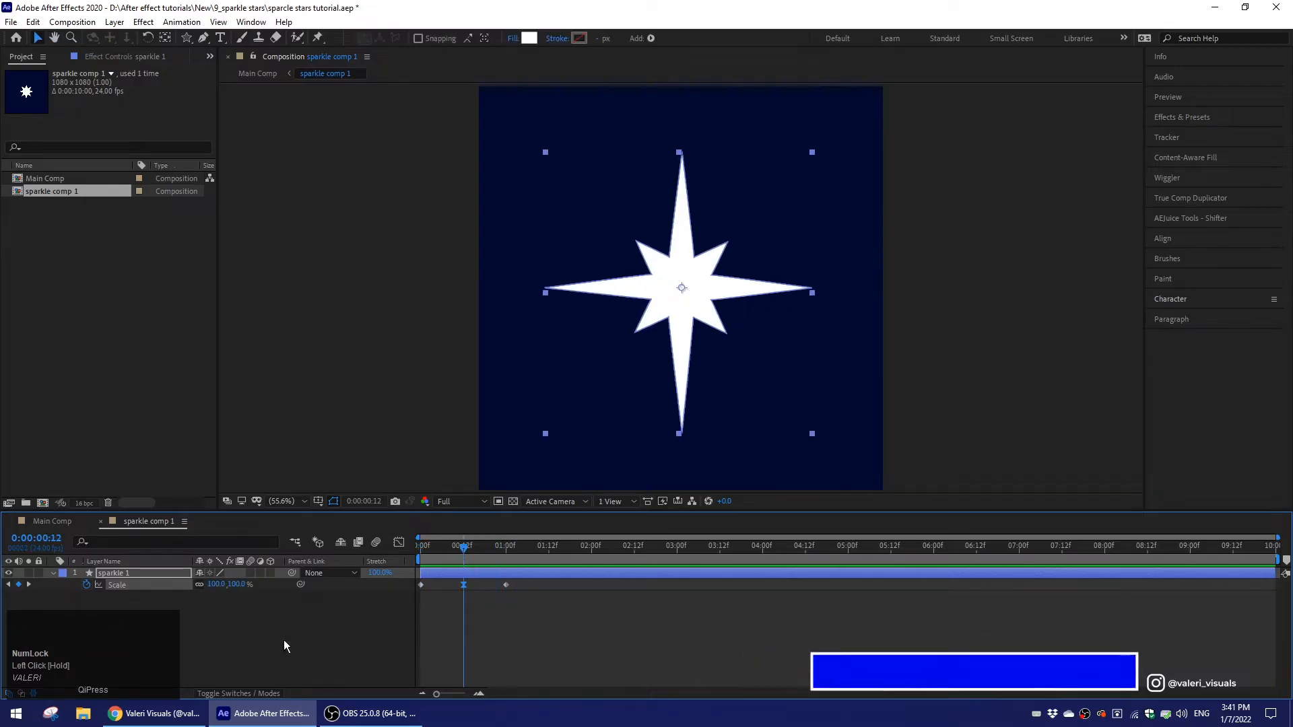
Add Pucker & Bloat to the Polystar 1 group of sparkle 1 and expand its Amount property.
{"action": "left_click_drag", "start_coordinate": [239, 512], "coordinate": [255, 442]}
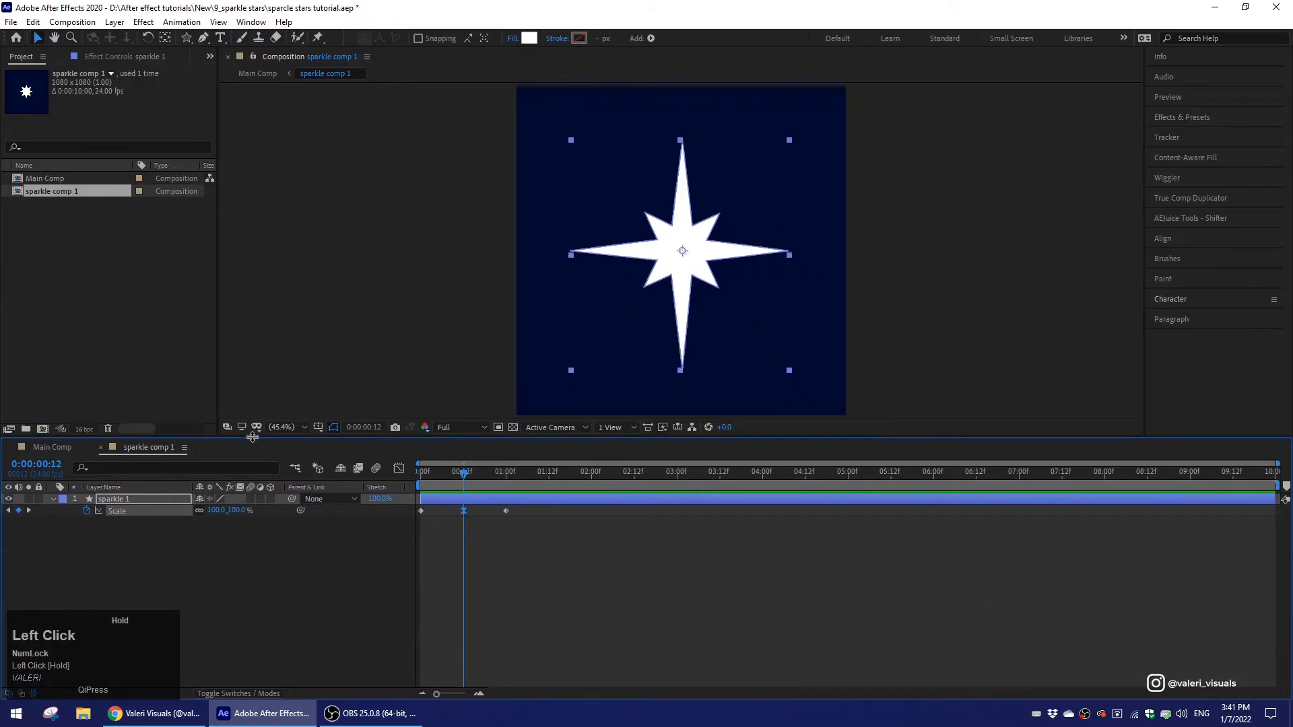
{"action": "left_click", "coordinate": [54, 502]}
{"action": "left_click", "coordinate": [53, 502]}
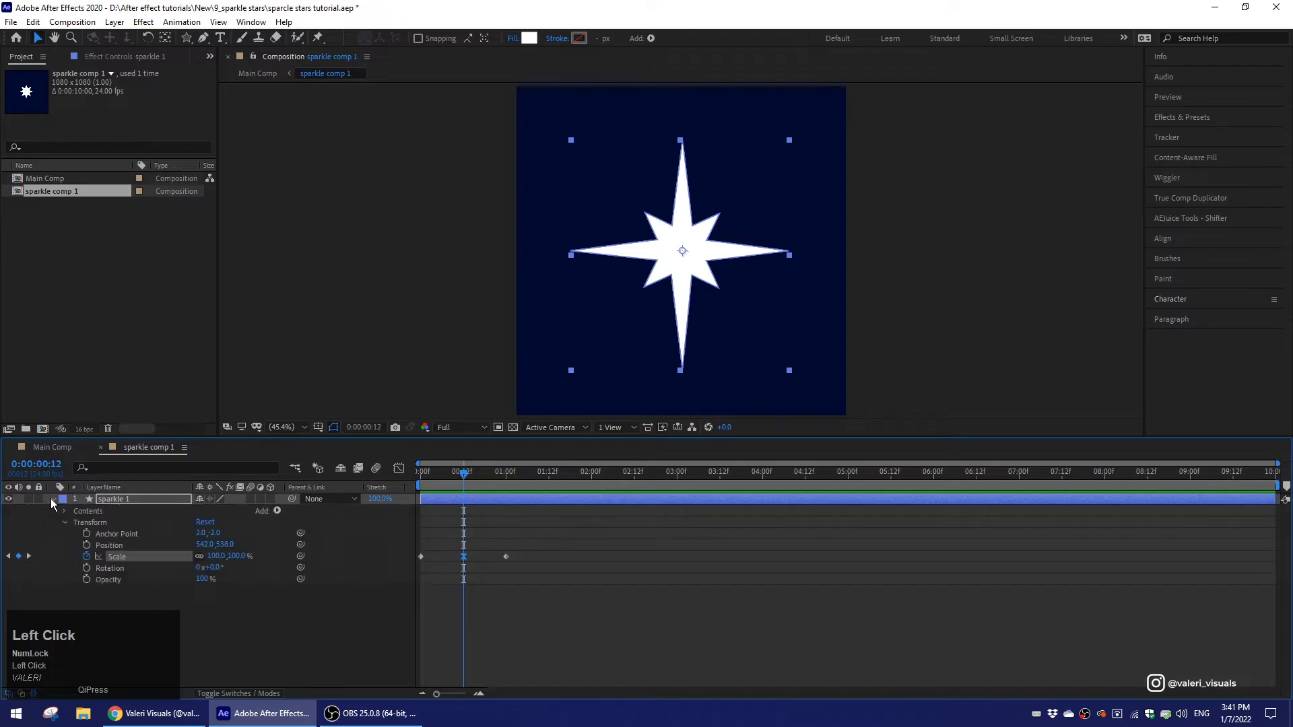
{"action": "left_click", "coordinate": [65, 524]}
{"action": "left_click", "coordinate": [64, 512]}
{"action": "left_click", "coordinate": [107, 523]}
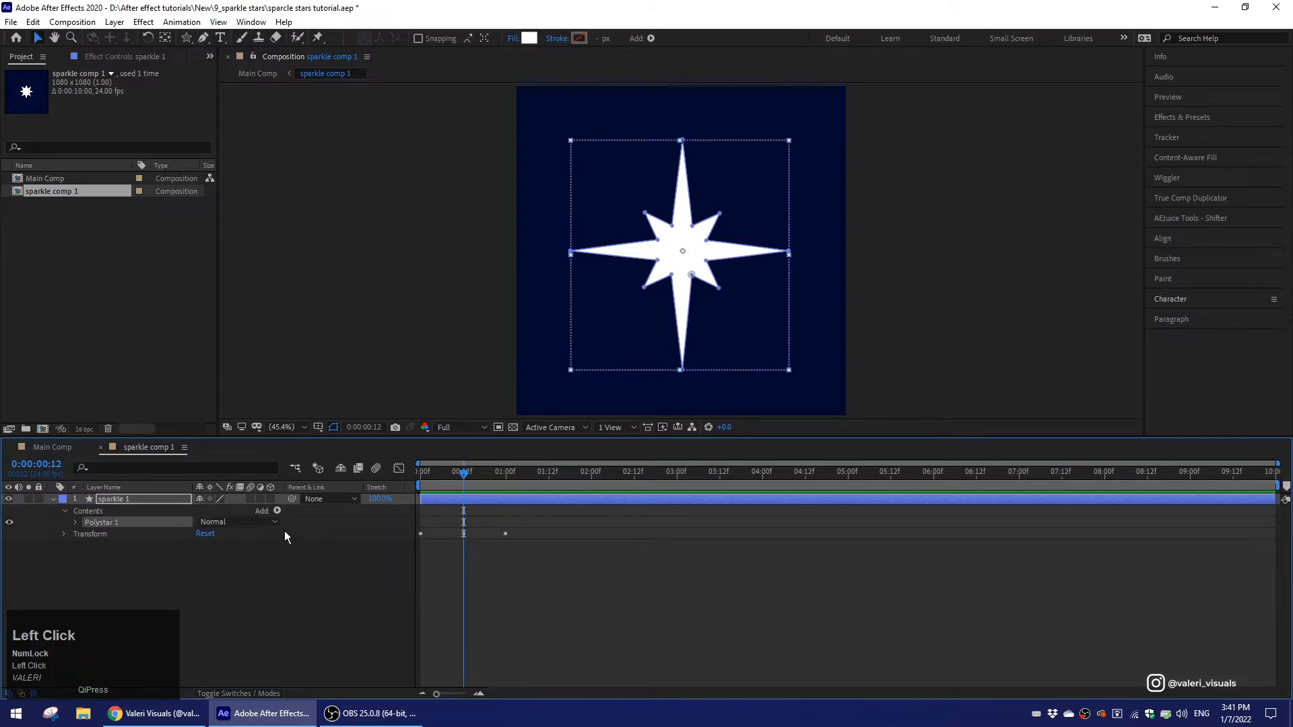
{"action": "left_click", "coordinate": [277, 512]}
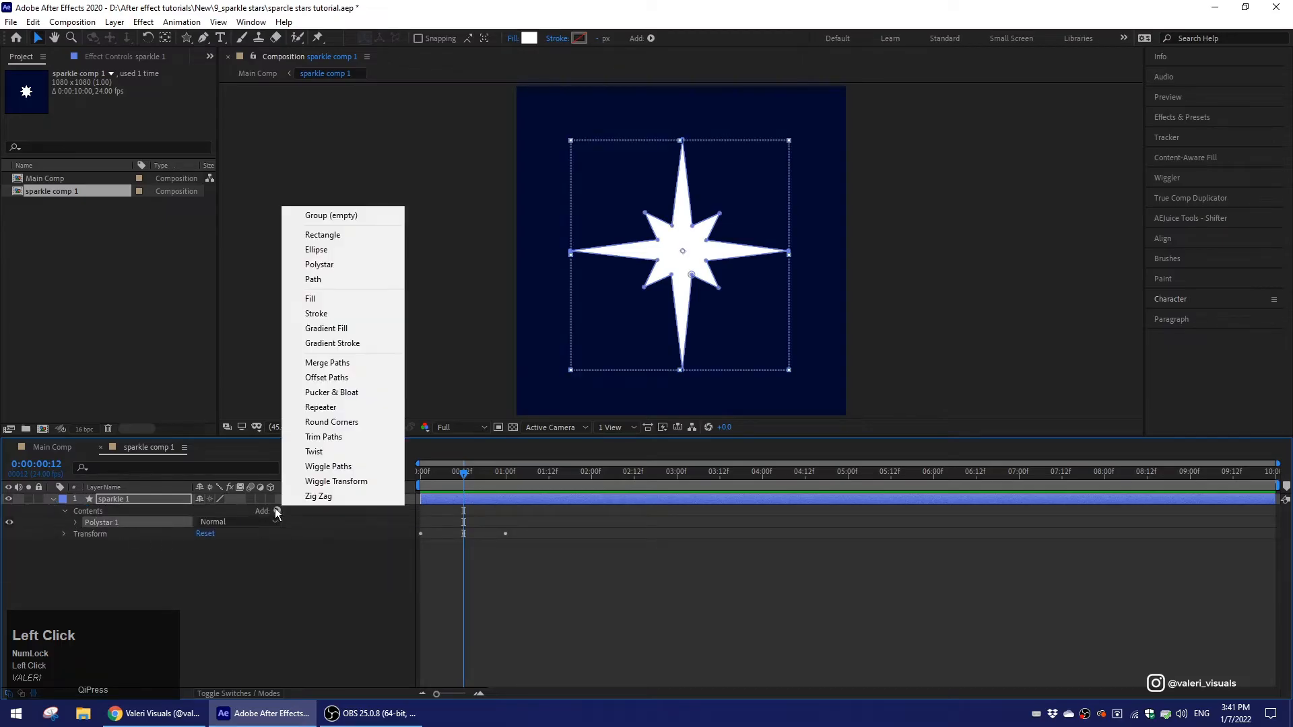
{"action": "left_click", "coordinate": [332, 393]}
{"action": "left_click", "coordinate": [87, 545]}
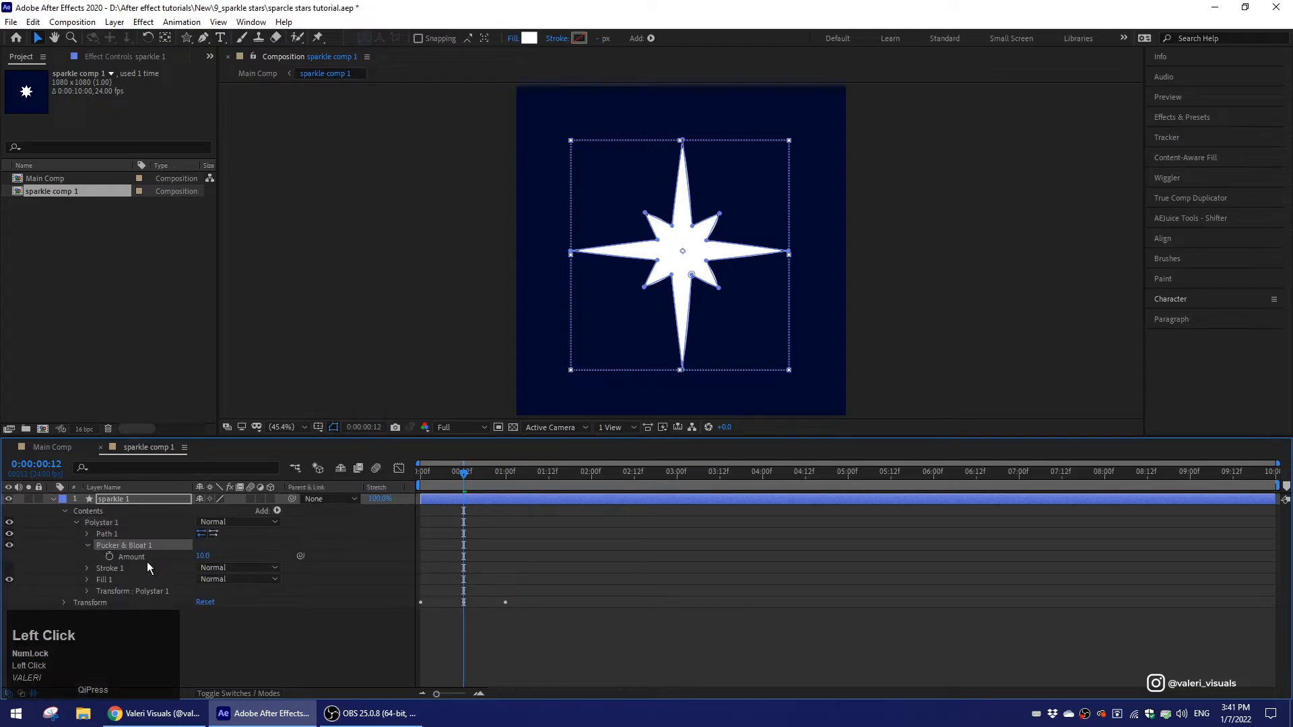
Keyframe the Pucker & Bloat Amount at 10 and place the keyframe at 0:00:00:00.
{"action": "left_click_drag", "start_coordinate": [207, 558], "coordinate": [208, 584]}
{"action": "key", "text": "ctrl+z"}
{"action": "left_click", "coordinate": [108, 558]}
{"action": "left_click_drag", "start_coordinate": [463, 555], "coordinate": [422, 559]}
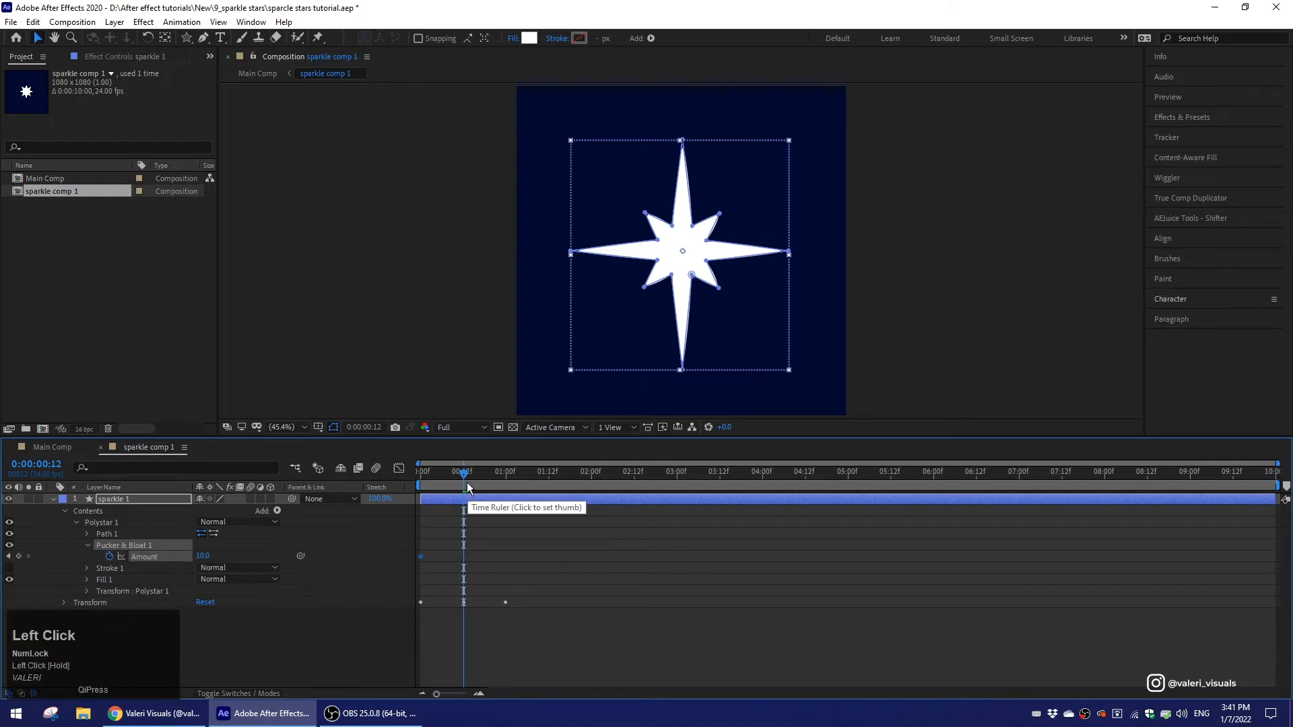
Keyframe the Pucker & Bloat Amount at a strongly negative value at 0:00:01:00.
{"action": "left_click_drag", "start_coordinate": [466, 482], "coordinate": [508, 495]}
{"action": "left_click", "coordinate": [203, 557]}
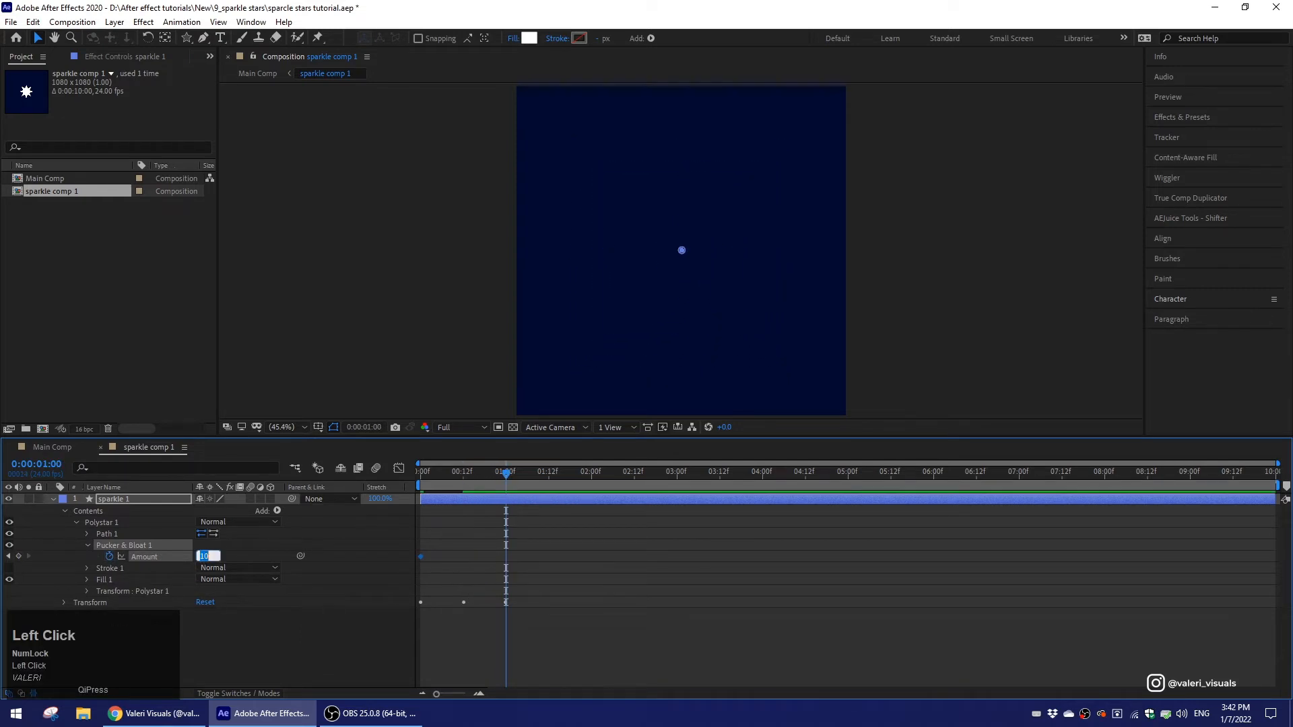
{"action": "type", "text": "-12.9"}
{"action": "key", "text": "Return"}
Apply Easy Ease to both Pucker & Bloat Amount keyframes and preview the sparkle from the start.
{"action": "left_click_drag", "start_coordinate": [506, 475], "coordinate": [402, 511]}
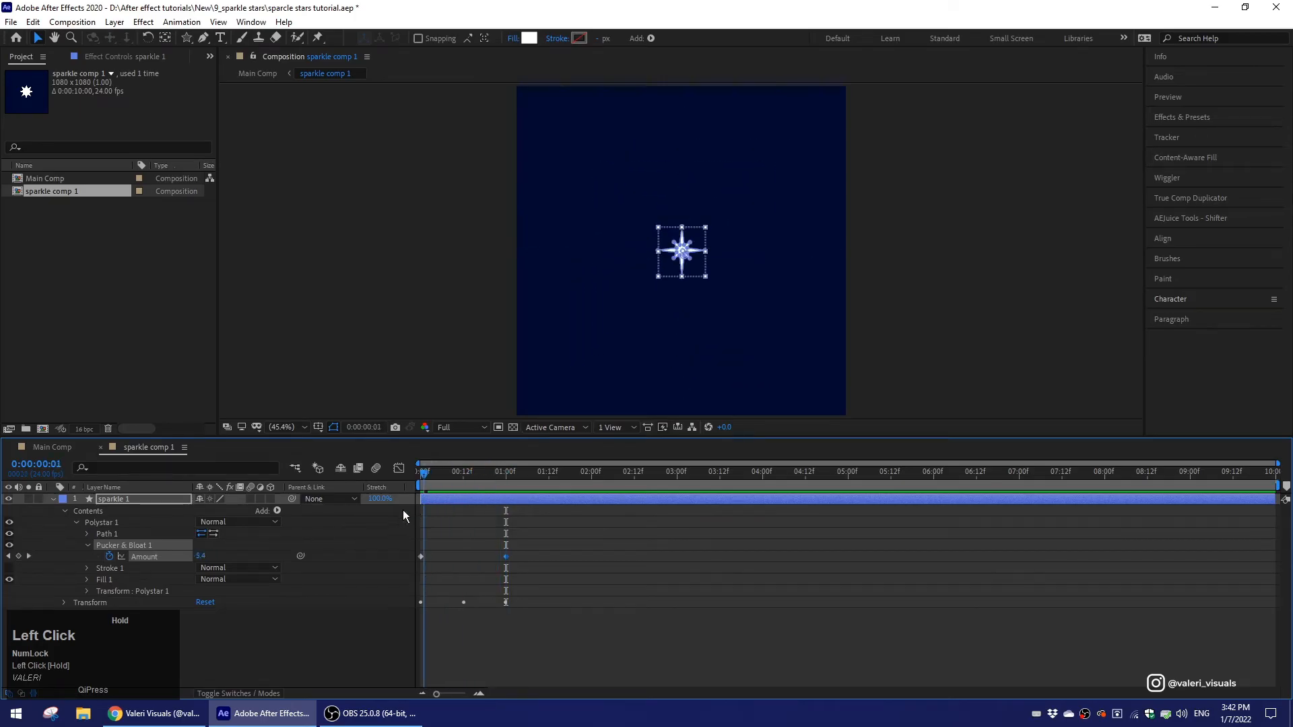
{"action": "left_click", "coordinate": [525, 543]}
{"action": "left_click_drag", "start_coordinate": [525, 542], "coordinate": [413, 577]}
{"action": "key", "text": "F9"}
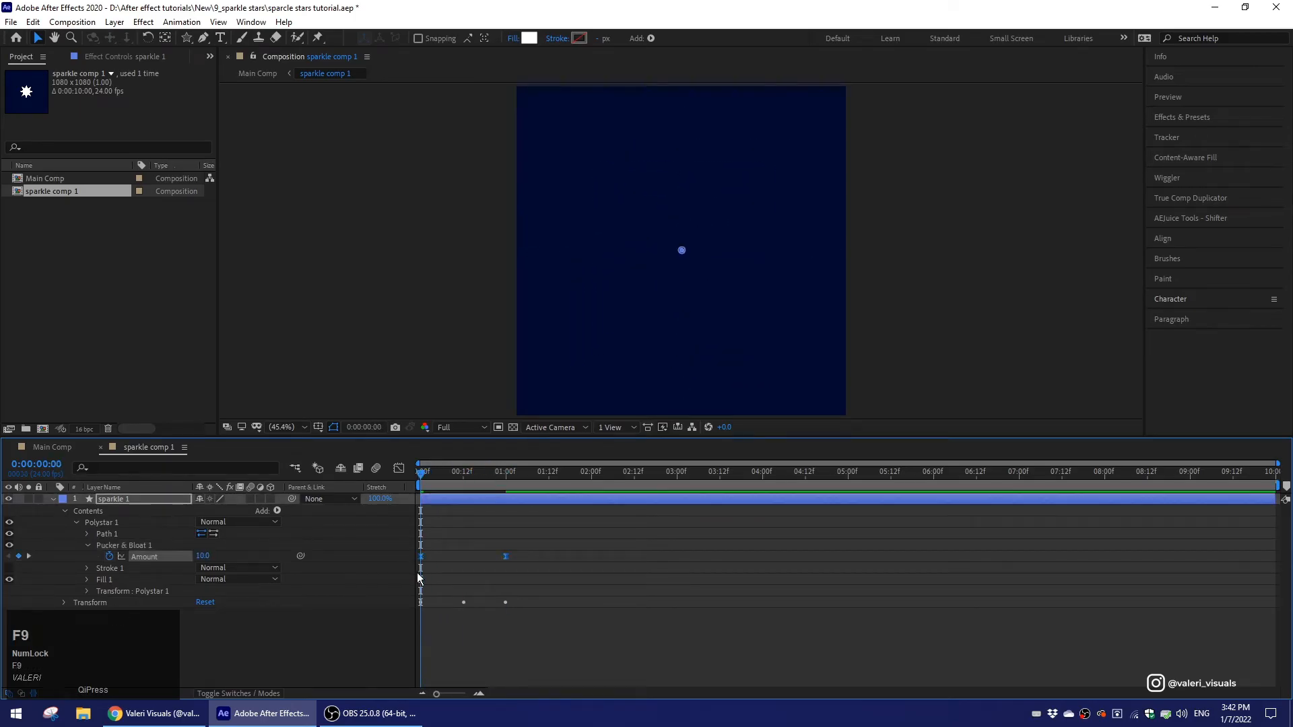
{"action": "key", "text": "space"}
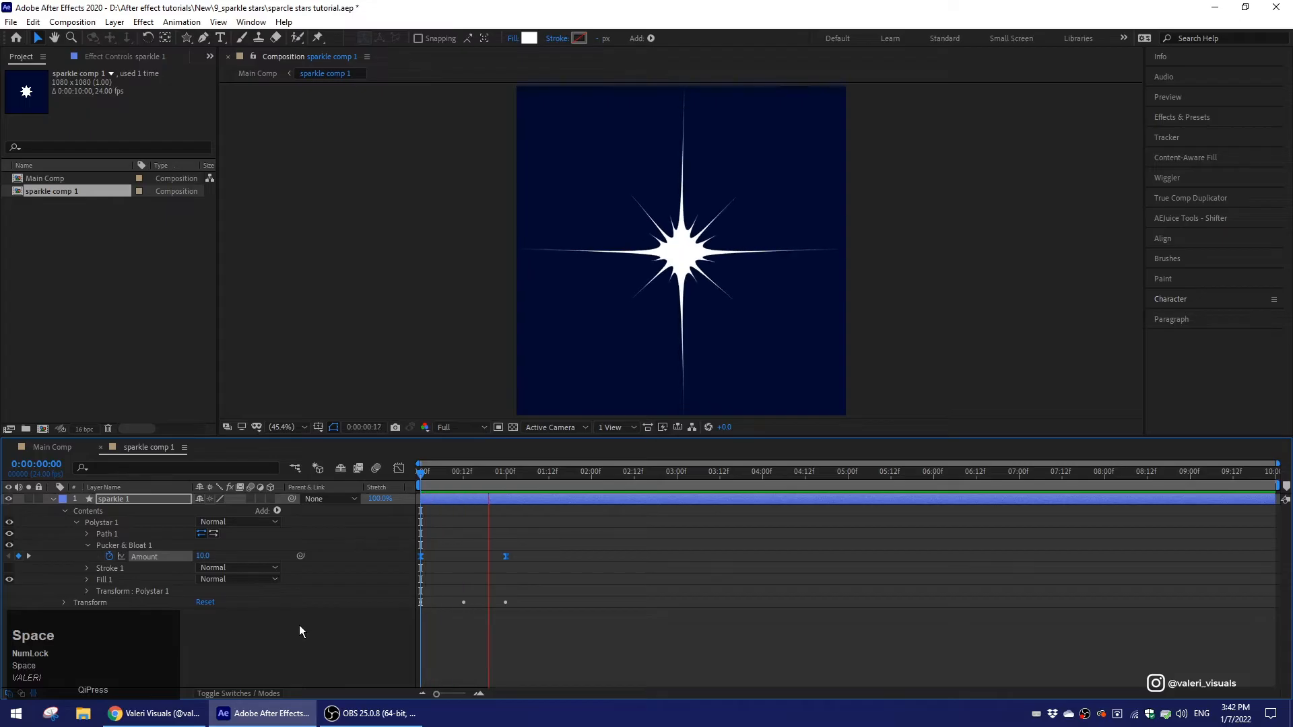
At 0:00:00:17, show the rulers and place a horizontal guide through the star's centre.
{"action": "left_click", "coordinate": [496, 476]}
{"action": "left_click_drag", "start_coordinate": [487, 478], "coordinate": [481, 480]}
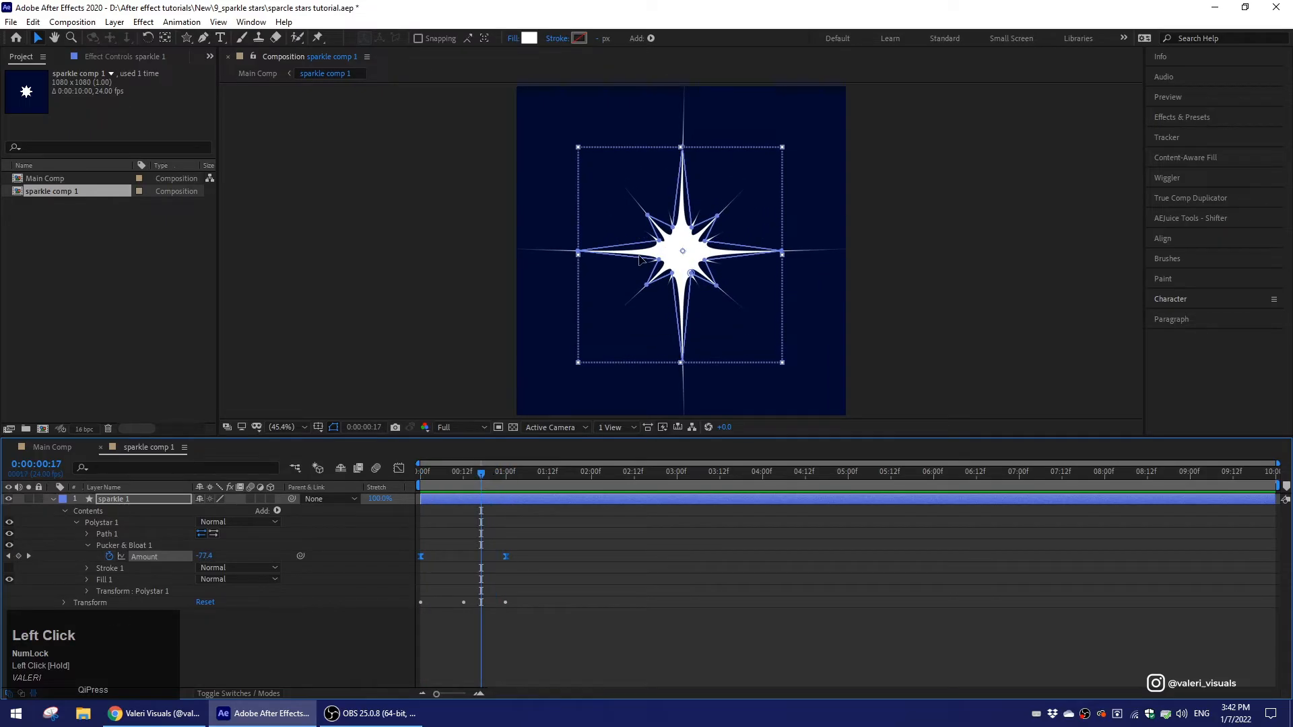
{"action": "left_click", "coordinate": [229, 27]}
{"action": "left_click", "coordinate": [242, 142]}
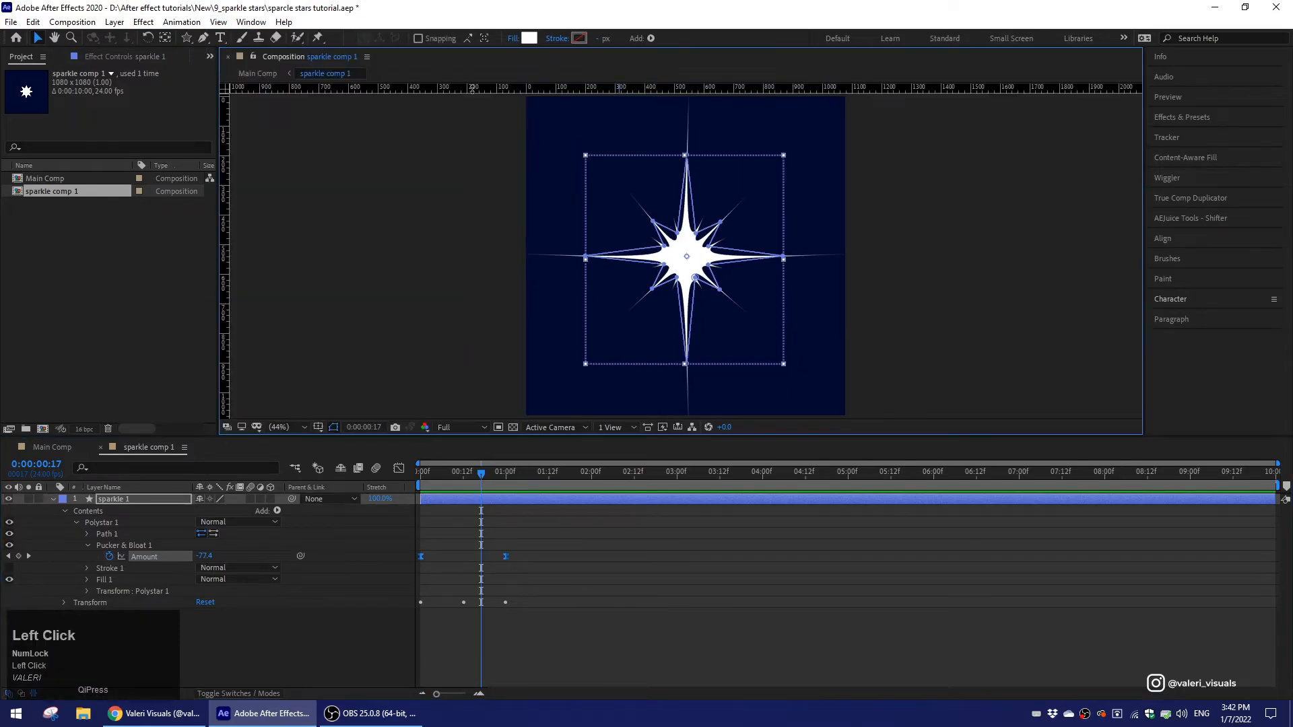
{"action": "left_click_drag", "start_coordinate": [472, 89], "coordinate": [515, 258]}
{"action": "scroll", "coordinate": [598, 279], "scroll_direction": "up", "scroll_amount": 1}
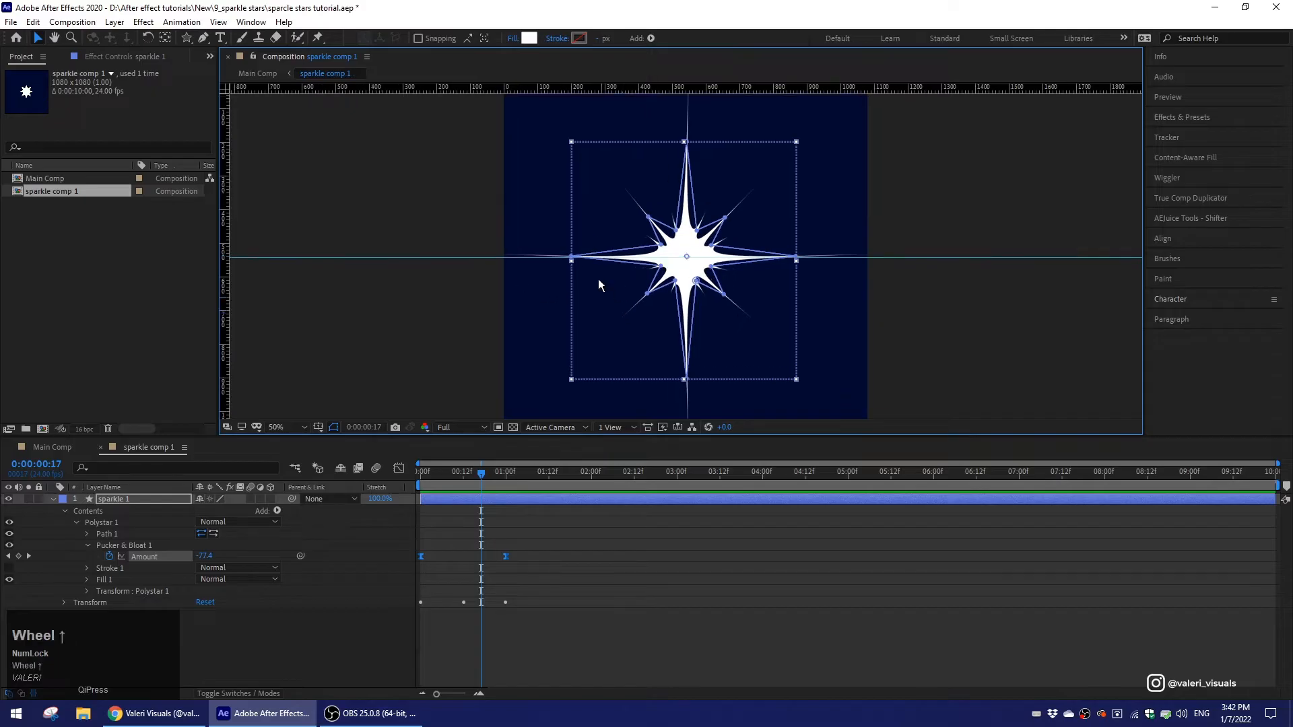
Nudge the star's left tip point down with the Pen tool until it aligns with the horizontal guide.
{"action": "middle_click", "coordinate": [597, 273]}
{"action": "scroll", "coordinate": [643, 265], "scroll_direction": "up", "scroll_amount": 2}
{"action": "middle_click", "coordinate": [647, 268]}
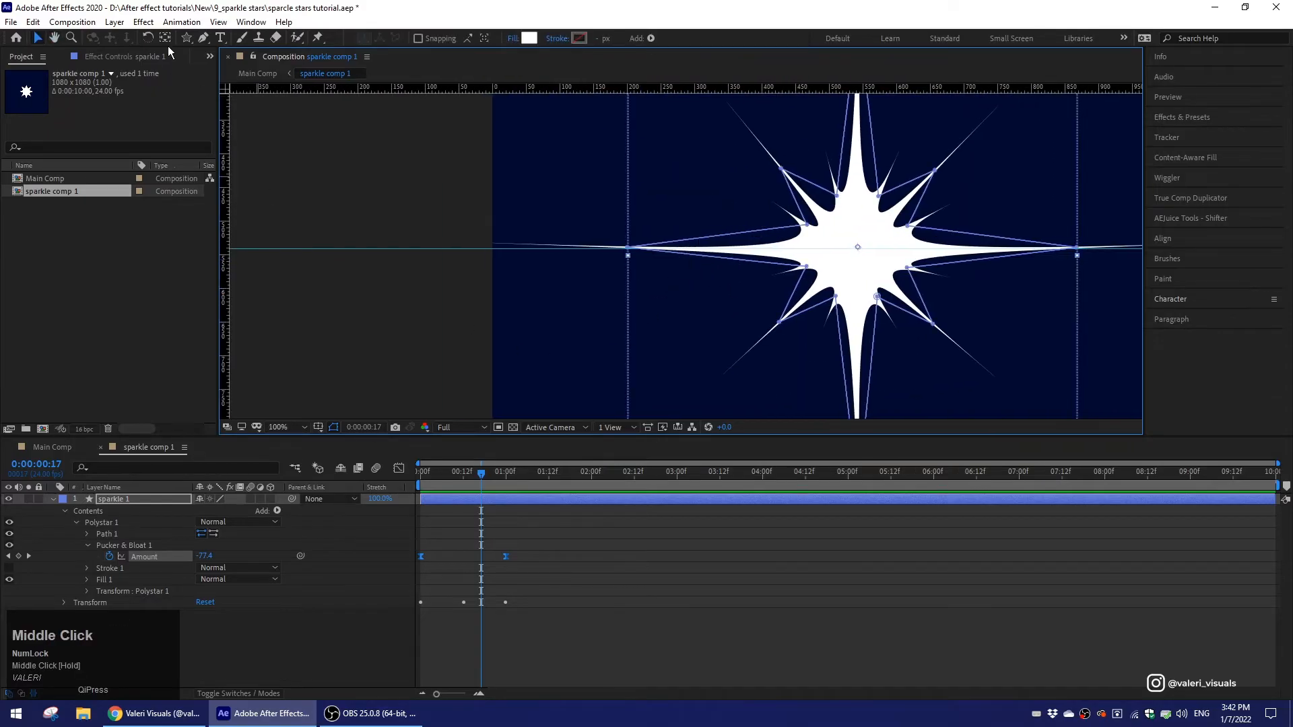
{"action": "left_click", "coordinate": [203, 39]}
{"action": "left_click", "coordinate": [627, 249]}
{"action": "key", "text": "Down"}
{"action": "key", "text": "Down"}
{"action": "key", "text": "Down"}
{"action": "key", "text": "Down"}
{"action": "key", "text": "Down"}
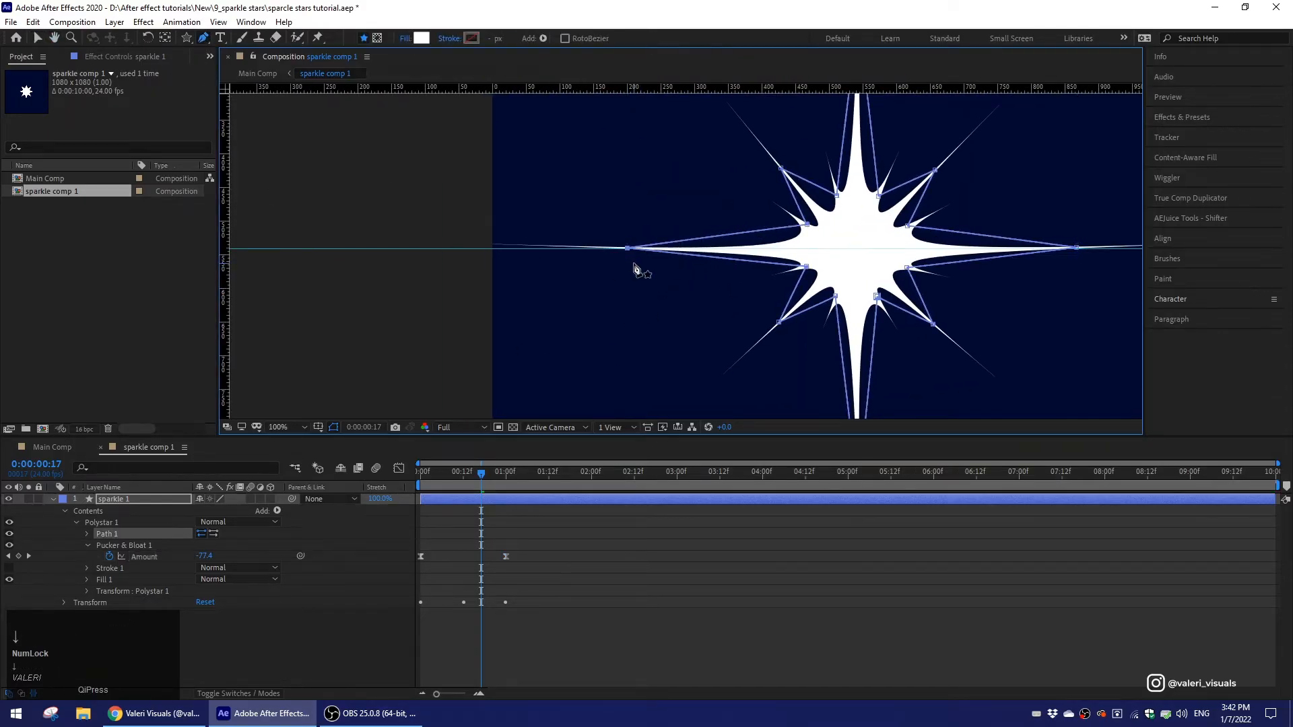
{"action": "key", "text": "Up"}
Nudge the star's right tip point vertically onto the horizontal guide with the Pen tool.
{"action": "left_click_drag", "start_coordinate": [753, 263], "coordinate": [423, 288]}
{"action": "left_click", "coordinate": [747, 272]}
{"action": "key", "text": "Down"}
{"action": "key", "text": "Down"}
{"action": "key", "text": "Down"}
{"action": "key", "text": "Down"}
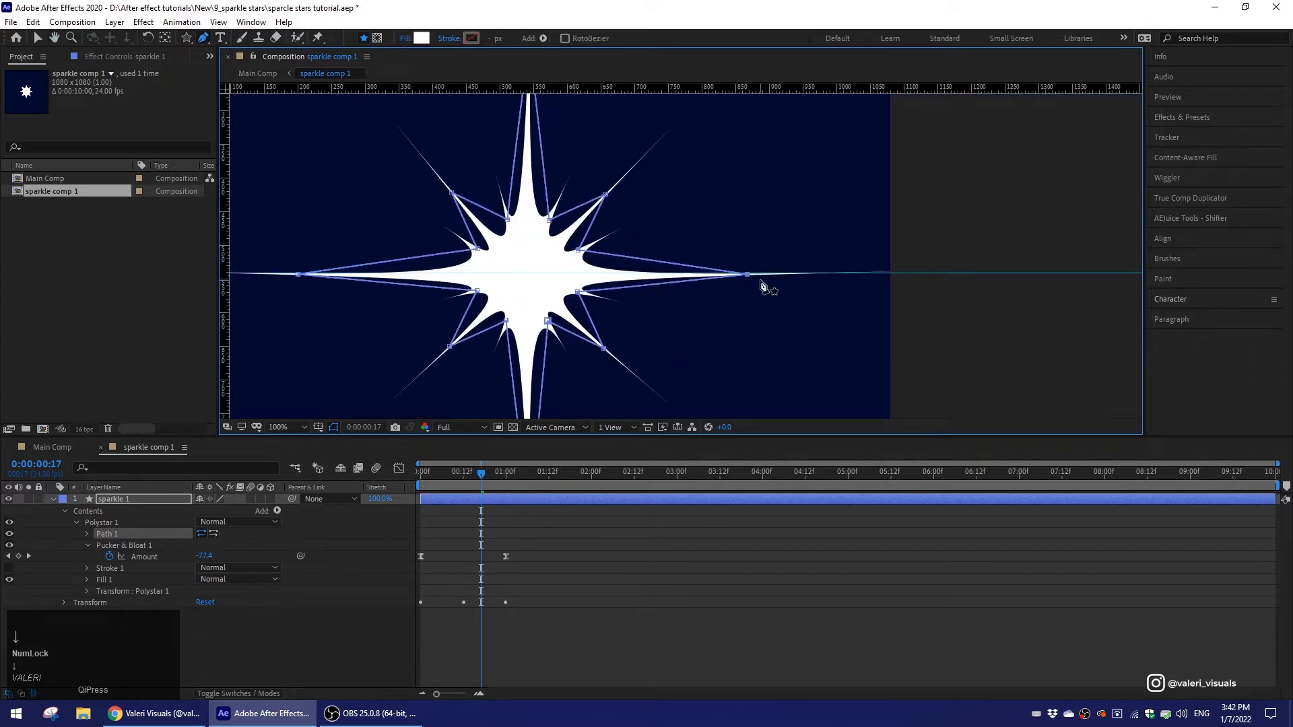
{"action": "key", "text": "Up"}
Hide the rulers and clear the guides, and preview the sparkle from the start.
{"action": "scroll", "coordinate": [753, 294], "scroll_direction": "down", "scroll_amount": 2}
{"action": "left_click_drag", "start_coordinate": [508, 278], "coordinate": [542, 258]}
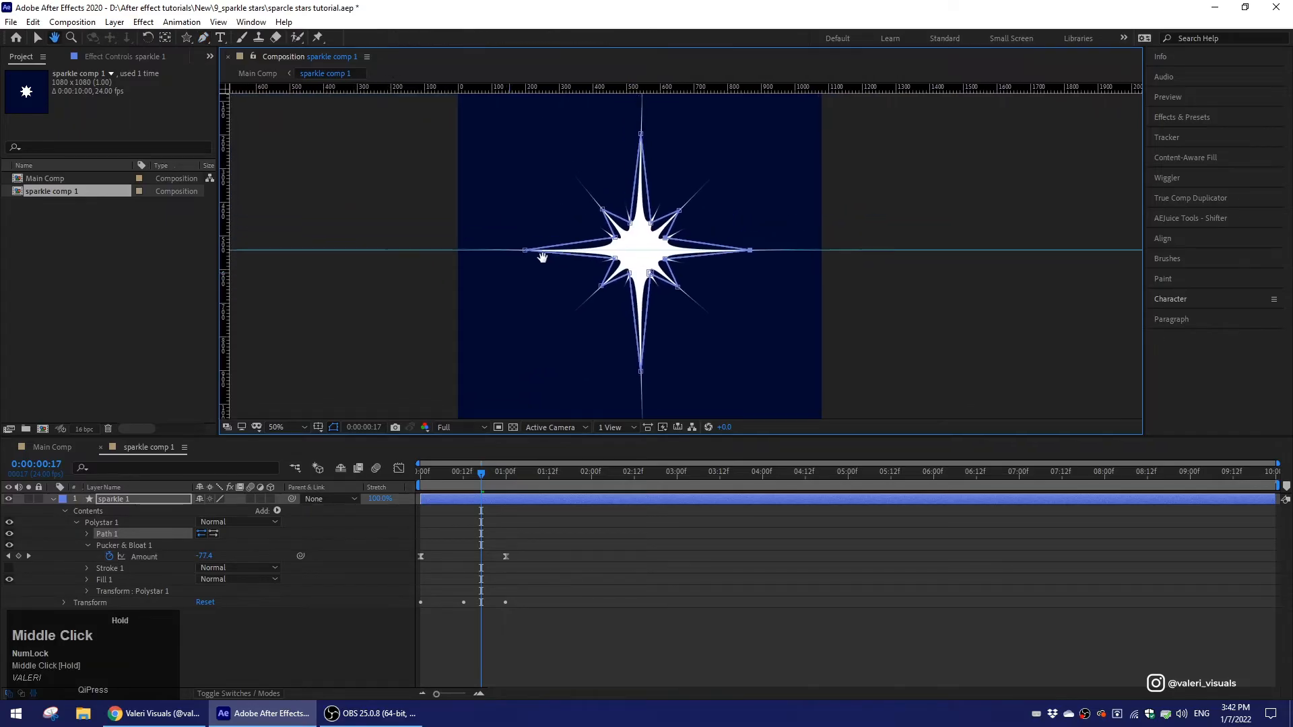
{"action": "left_click", "coordinate": [219, 22]}
{"action": "left_click", "coordinate": [242, 143]}
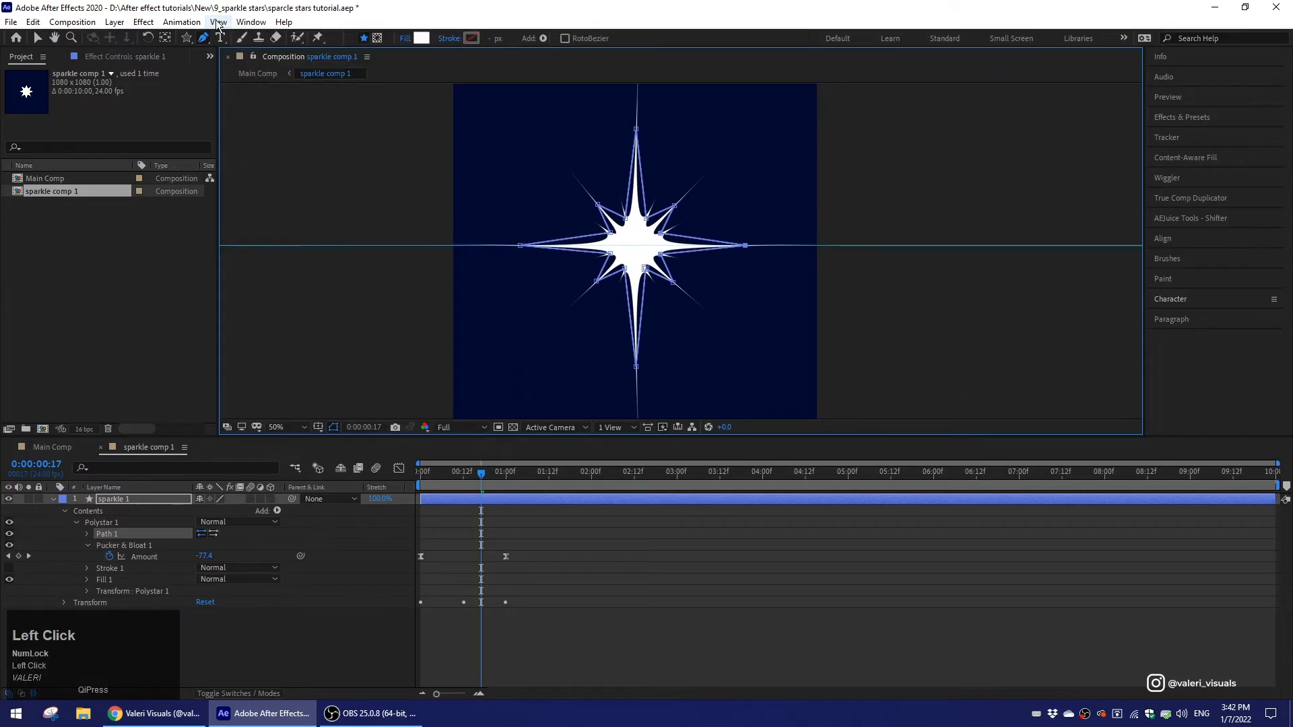
{"action": "left_click", "coordinate": [218, 22]}
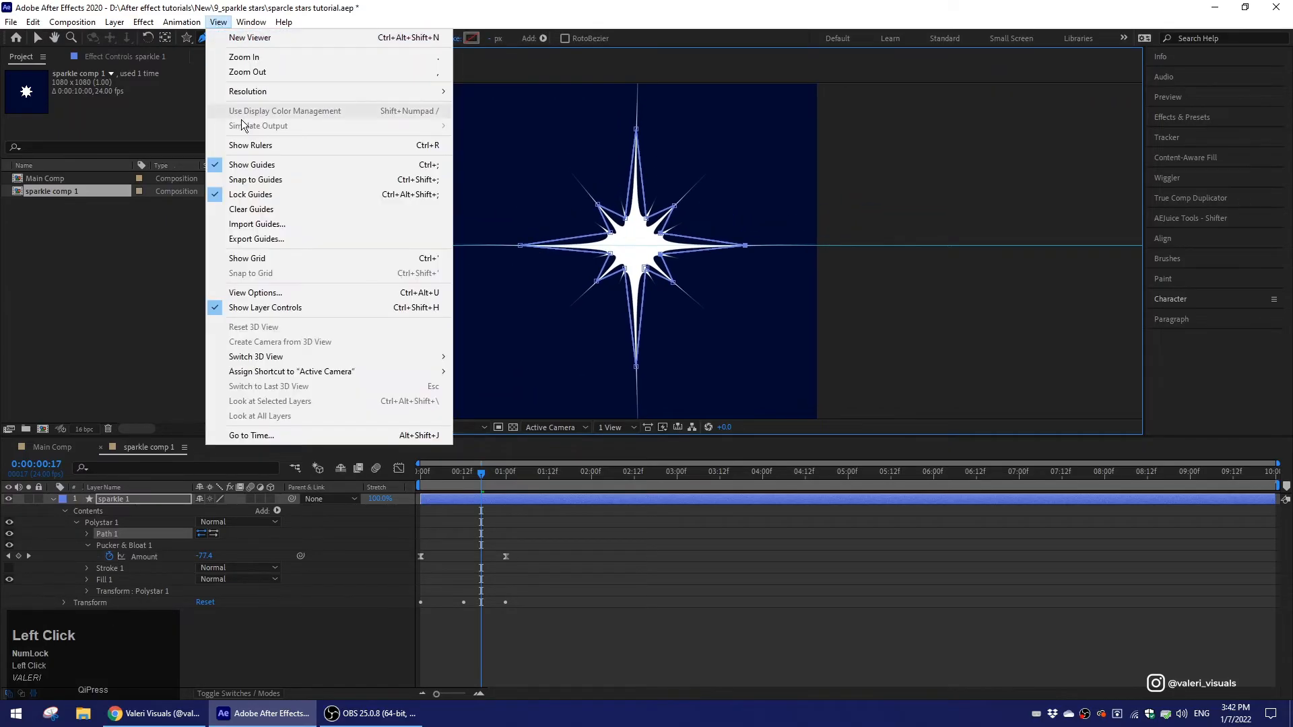
{"action": "left_click", "coordinate": [249, 210]}
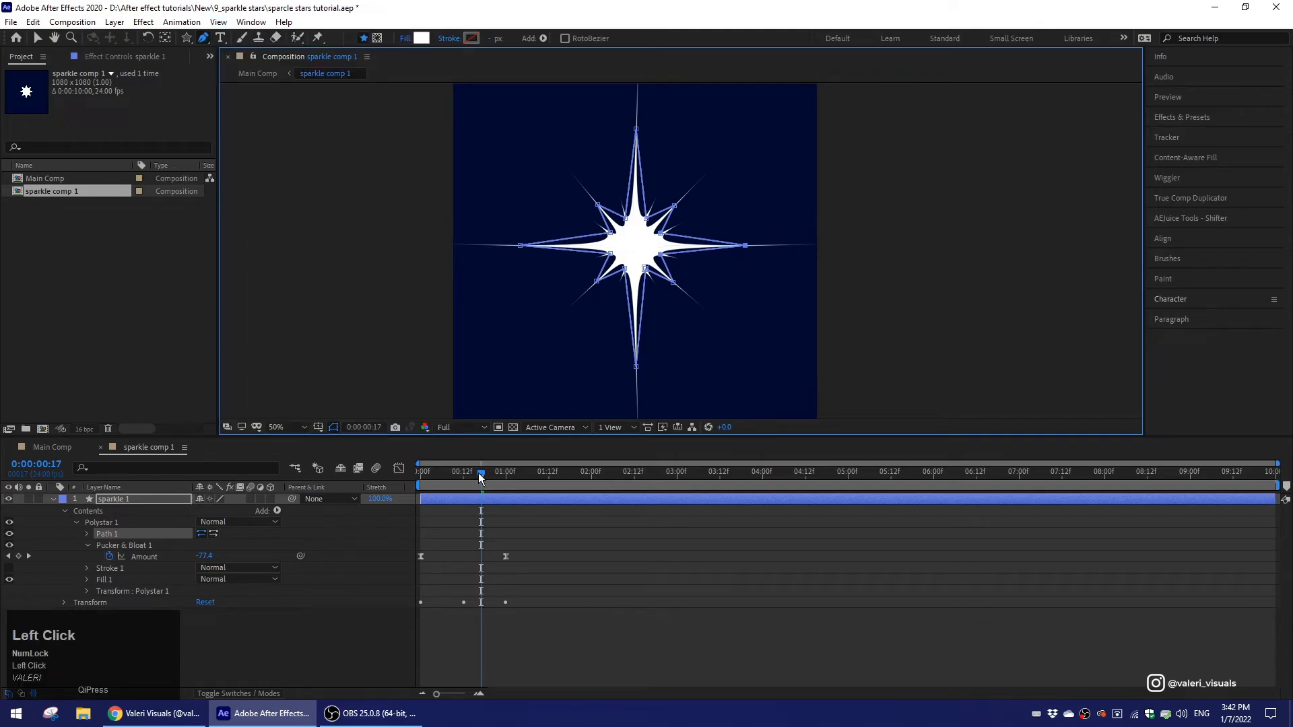
{"action": "key", "text": "space"}
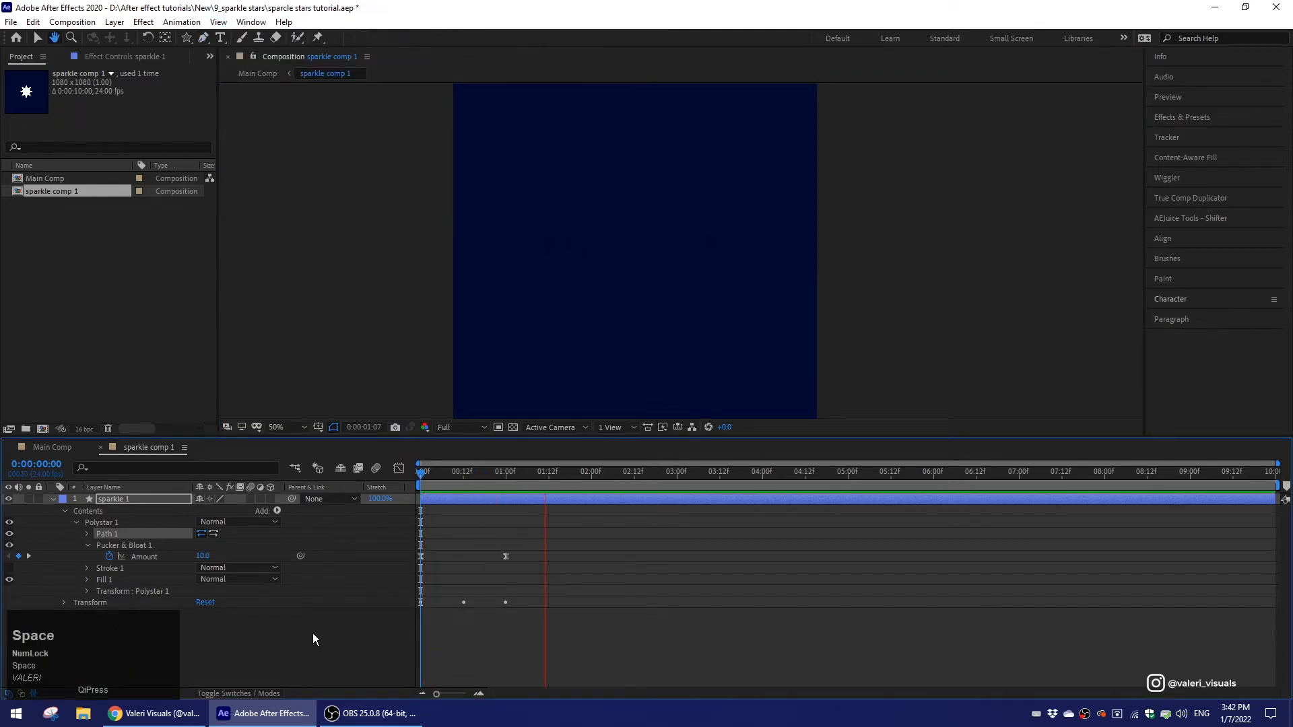
Show only the keyframed properties of sparkle 1 and trim the layer's end to 0:00:01:00.
{"action": "left_click", "coordinate": [53, 499]}
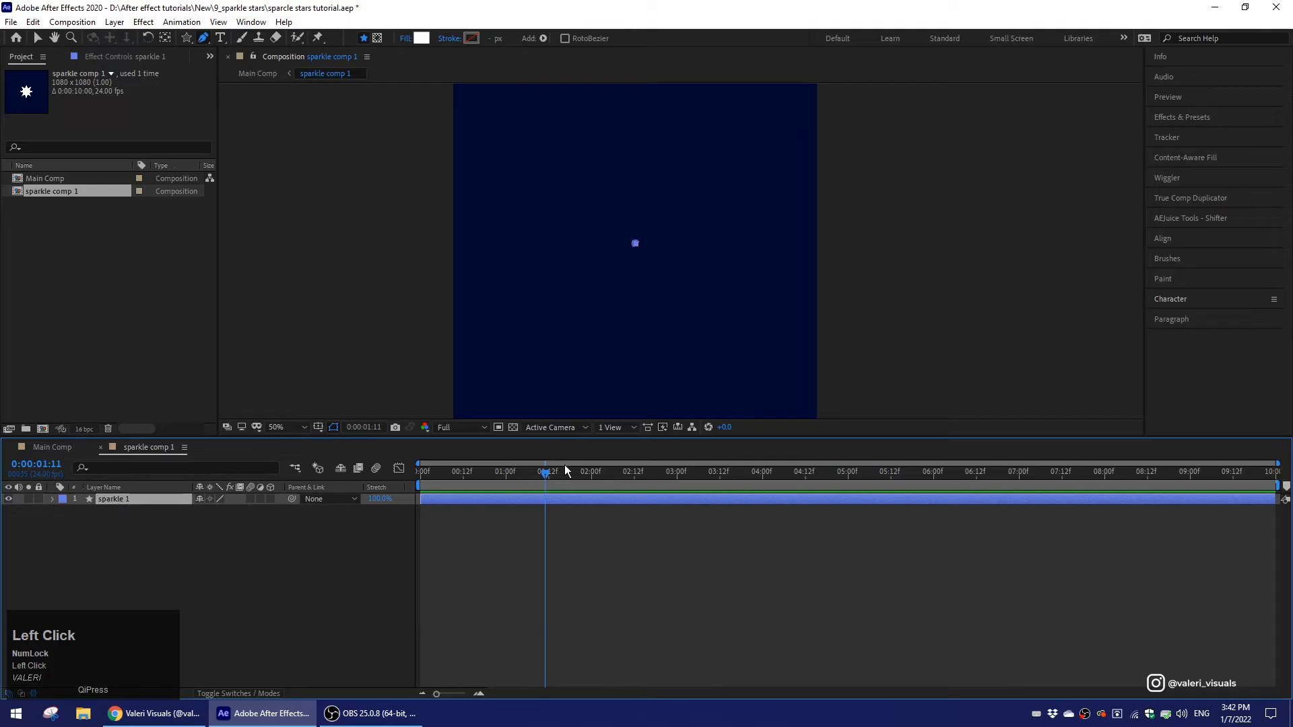
{"action": "key", "text": "u"}
{"action": "left_click_drag", "start_coordinate": [545, 478], "coordinate": [506, 479]}
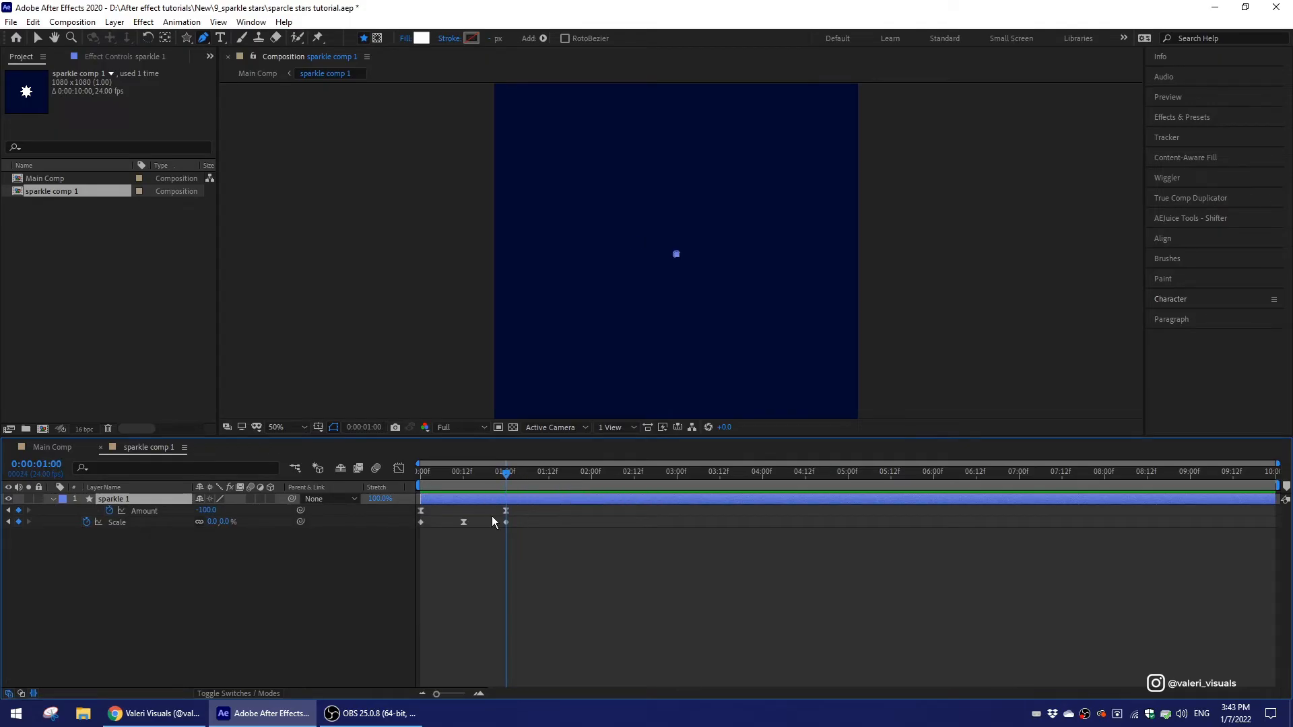
{"action": "key", "text": "alt+bracketright"}
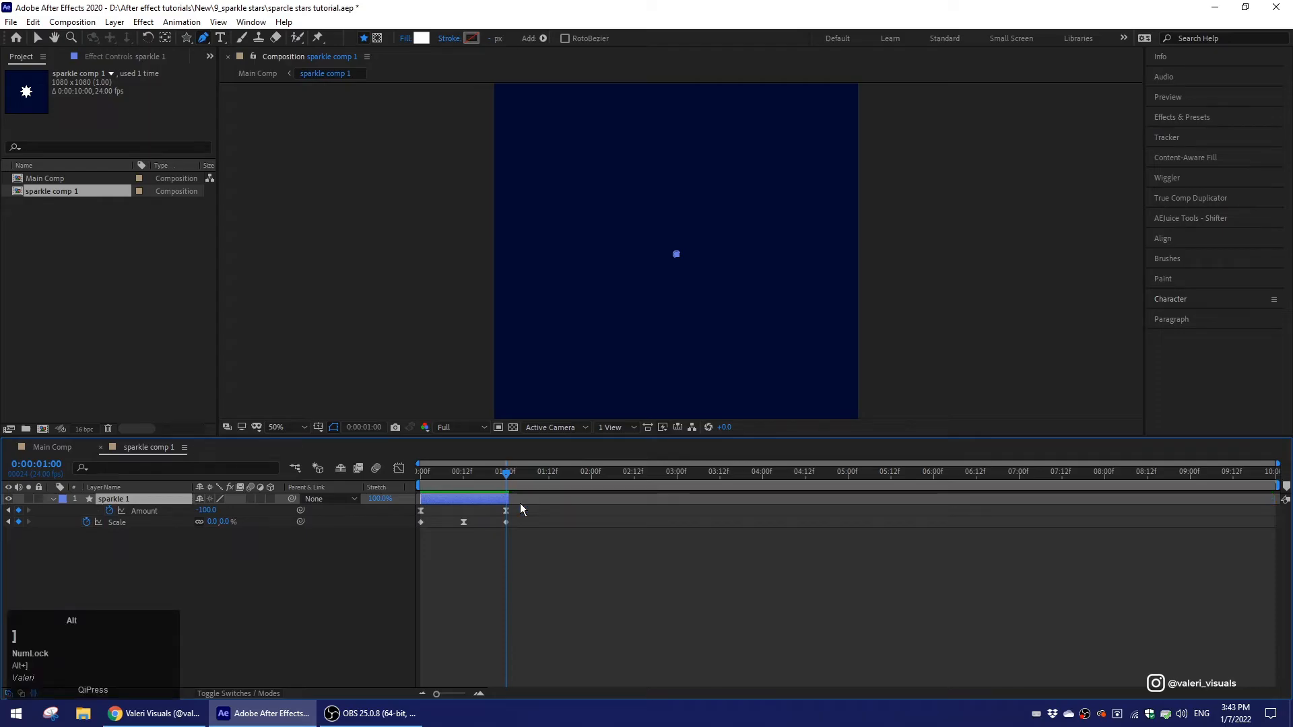
At 0:00:00:12, find the Stylize Glow effect and apply it to sparkle 1.
{"action": "left_click_drag", "start_coordinate": [504, 475], "coordinate": [463, 482]}
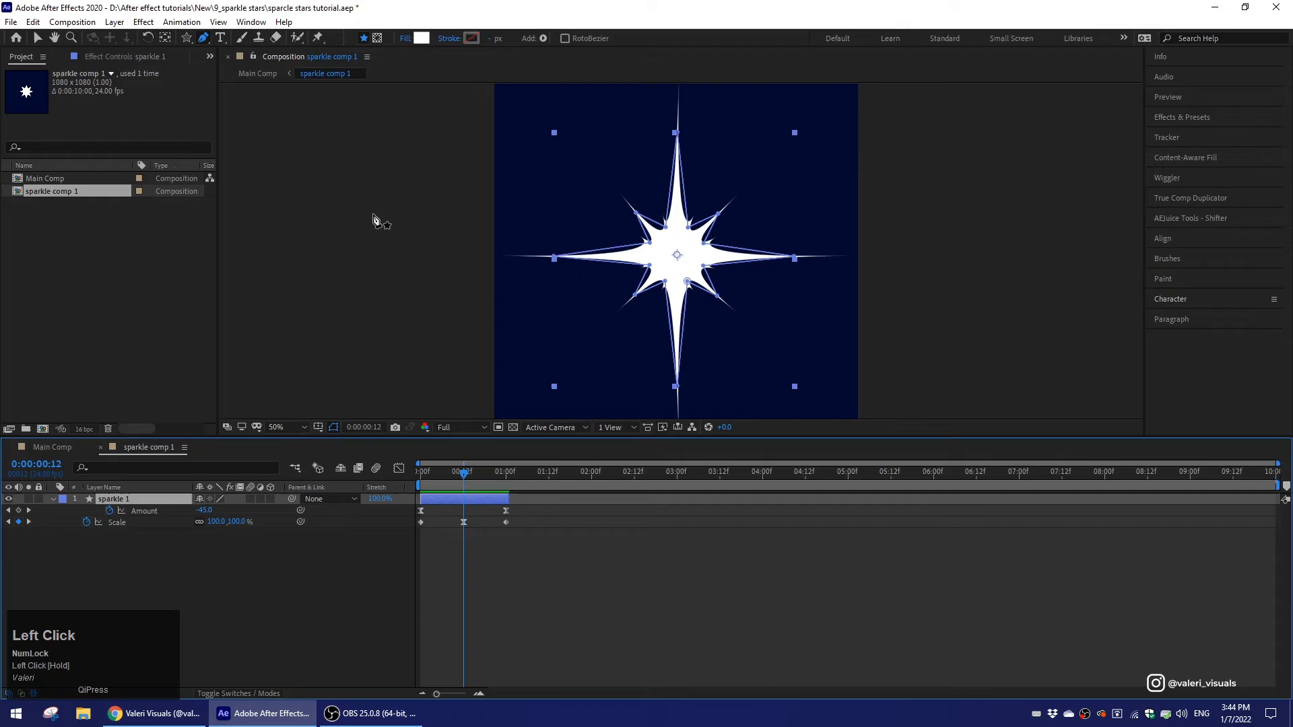
{"action": "left_click", "coordinate": [251, 22]}
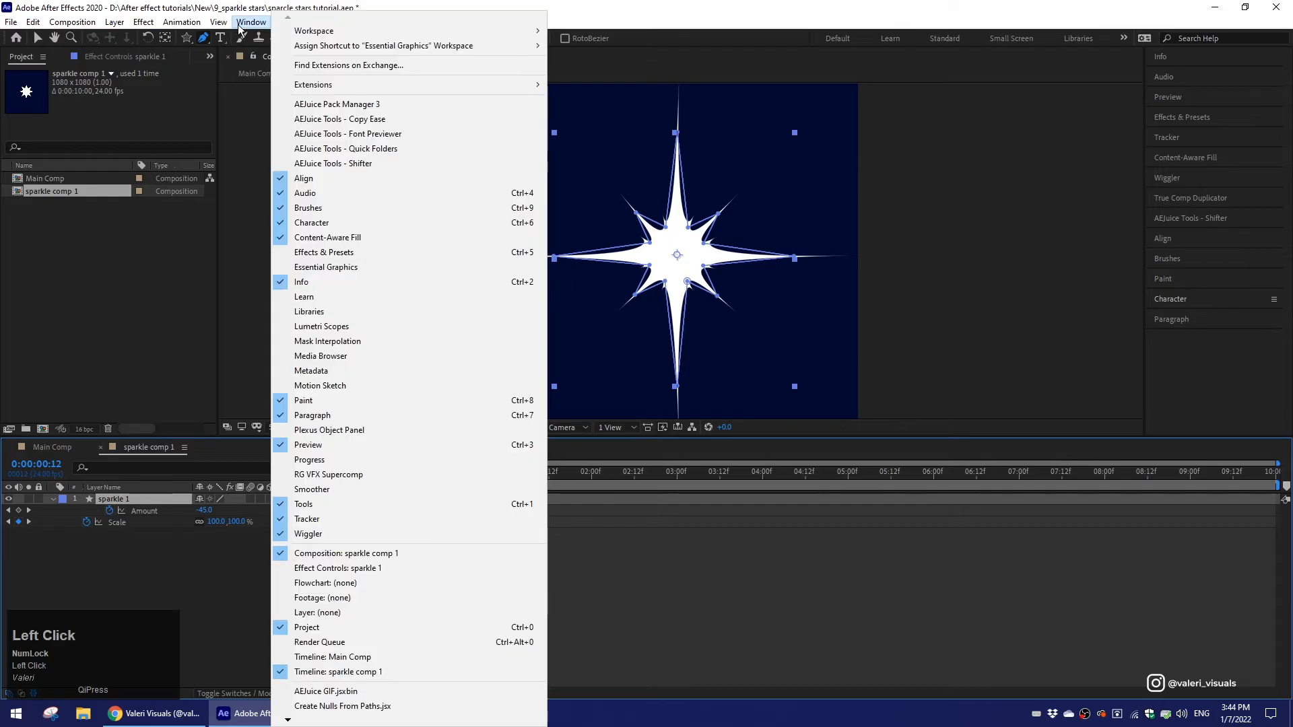
{"action": "left_click", "coordinate": [327, 261]}
{"action": "left_click", "coordinate": [1180, 135]}
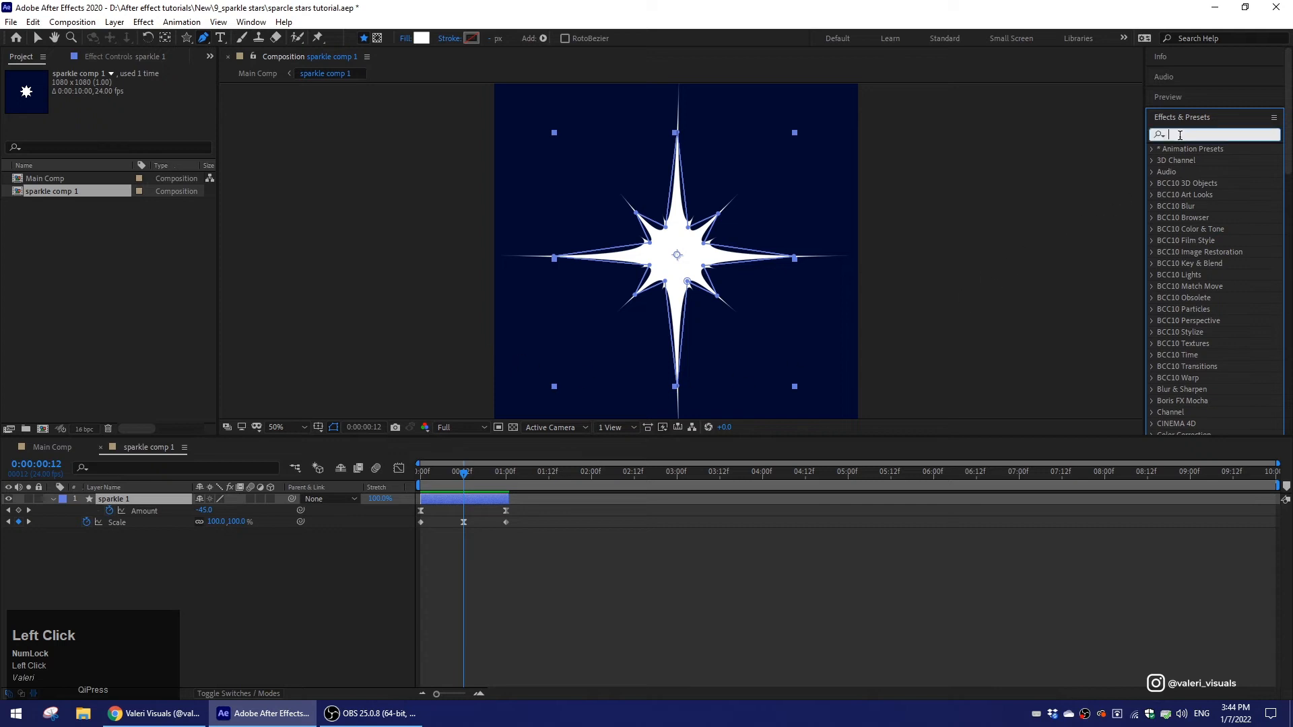
{"action": "type", "text": "glow"}
{"action": "scroll", "coordinate": [1194, 205], "scroll_direction": "down", "scroll_amount": 8}
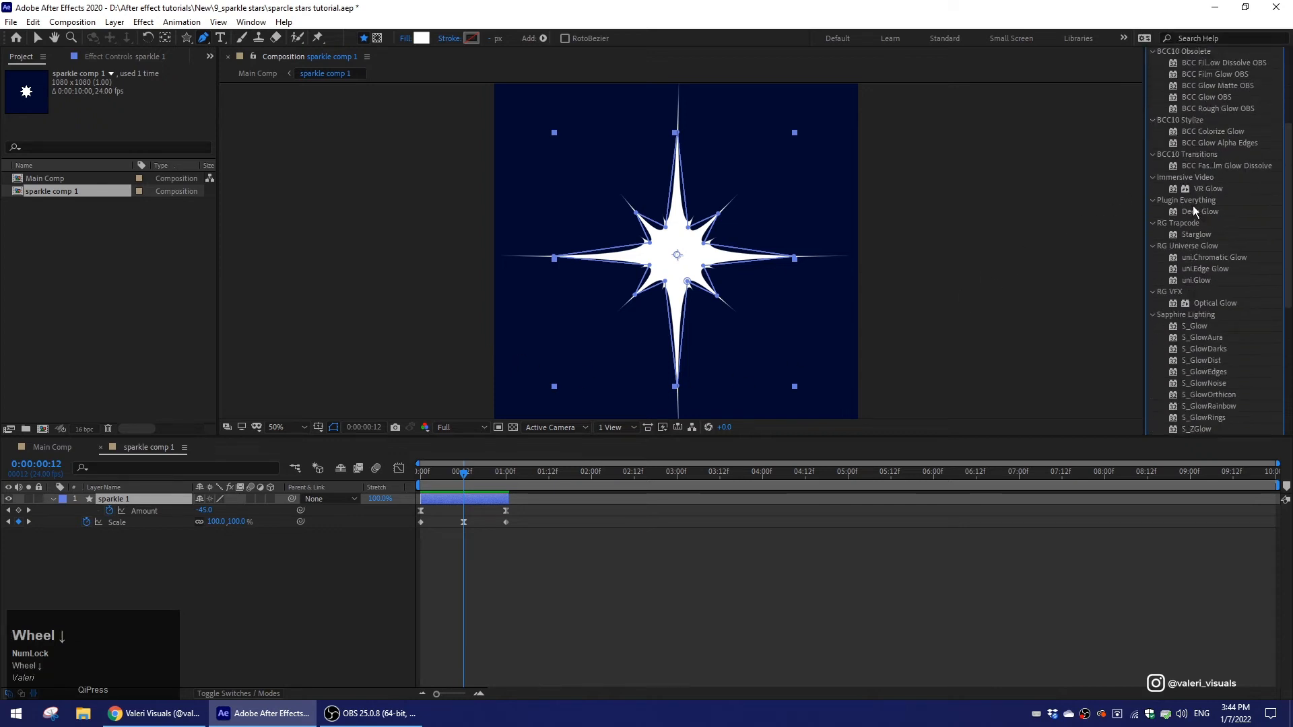
{"action": "left_click", "coordinate": [1203, 360]}
{"action": "left_click_drag", "start_coordinate": [1203, 357], "coordinate": [135, 499]}
Set the Glow Radius to 150.
{"action": "type", "text": "15"}
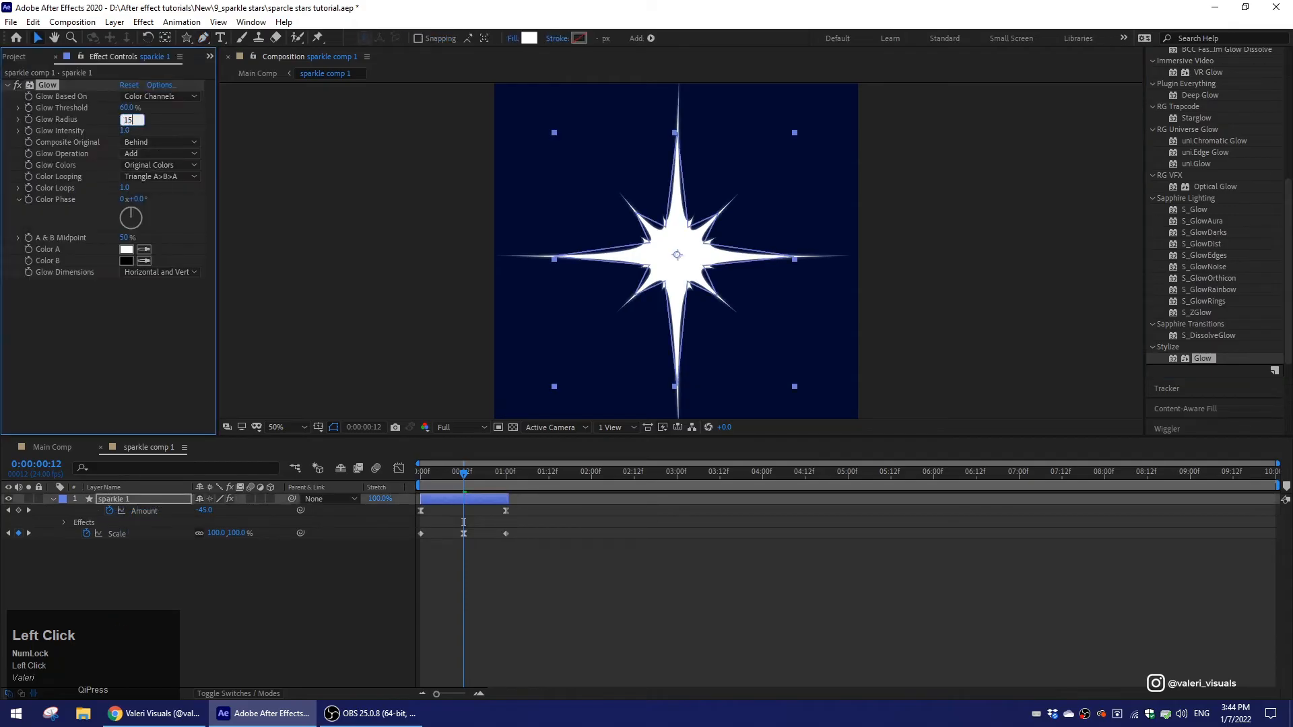
{"action": "type", "text": "0"}
{"action": "key", "text": "Return"}
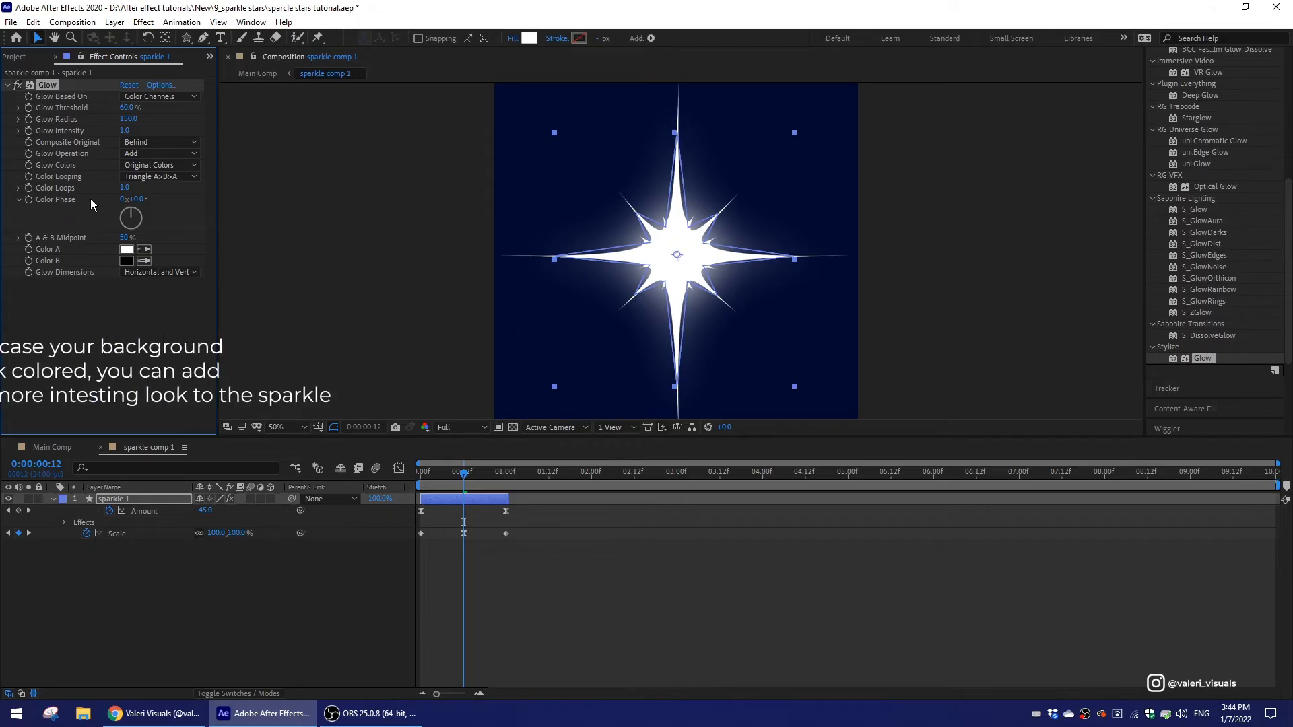
Duplicate sparkle 1, place the copy beneath it as sparkle 2 and offset its start by about two frames.
{"action": "left_click", "coordinate": [52, 499]}
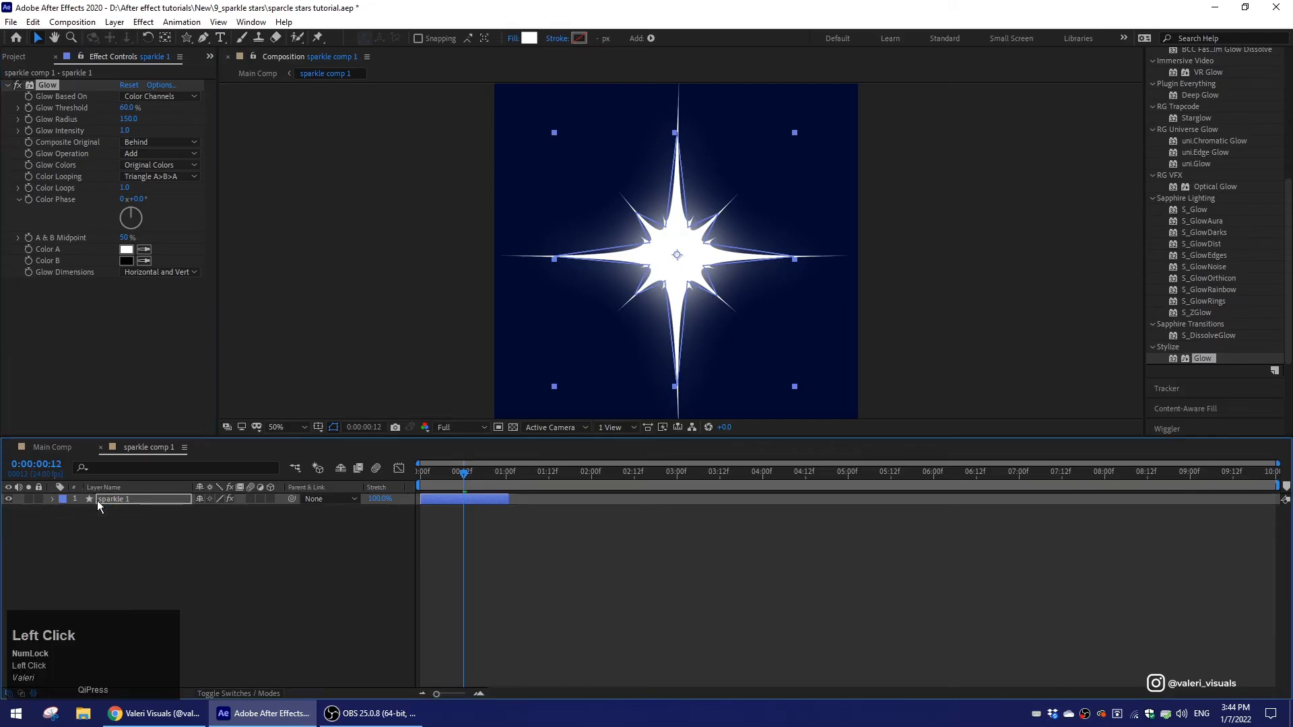
{"action": "left_click", "coordinate": [128, 499]}
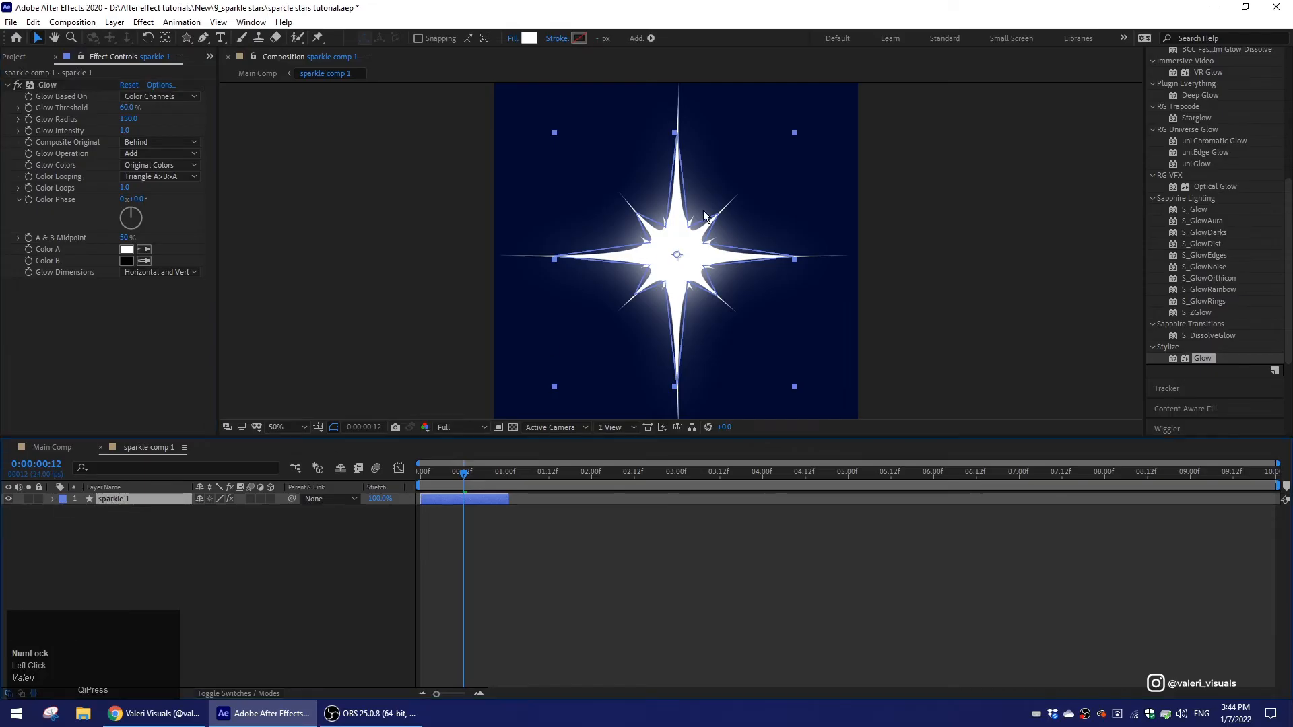
{"action": "scroll", "coordinate": [701, 220], "scroll_direction": "up", "scroll_amount": 1}
{"action": "left_click_drag", "start_coordinate": [505, 238], "coordinate": [586, 257]}
{"action": "left_click", "coordinate": [452, 499]}
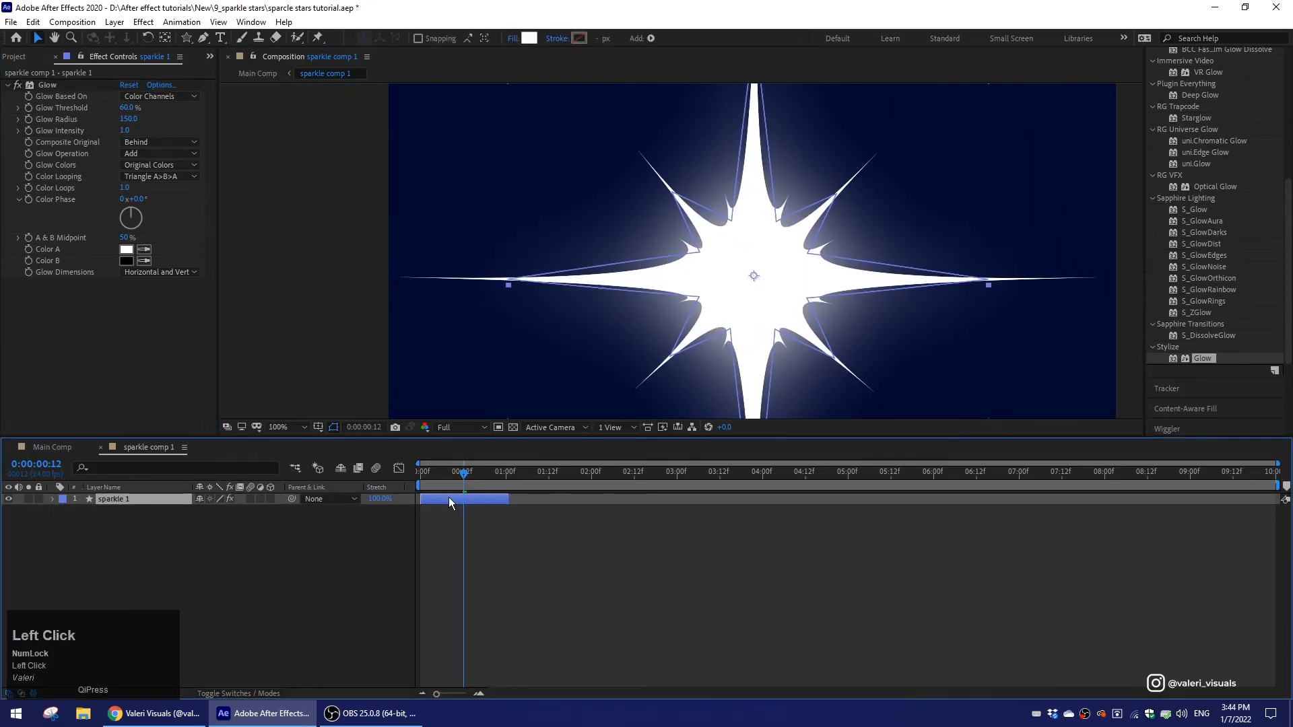
{"action": "key", "text": "ctrl+d"}
{"action": "left_click_drag", "start_coordinate": [150, 501], "coordinate": [441, 510]}
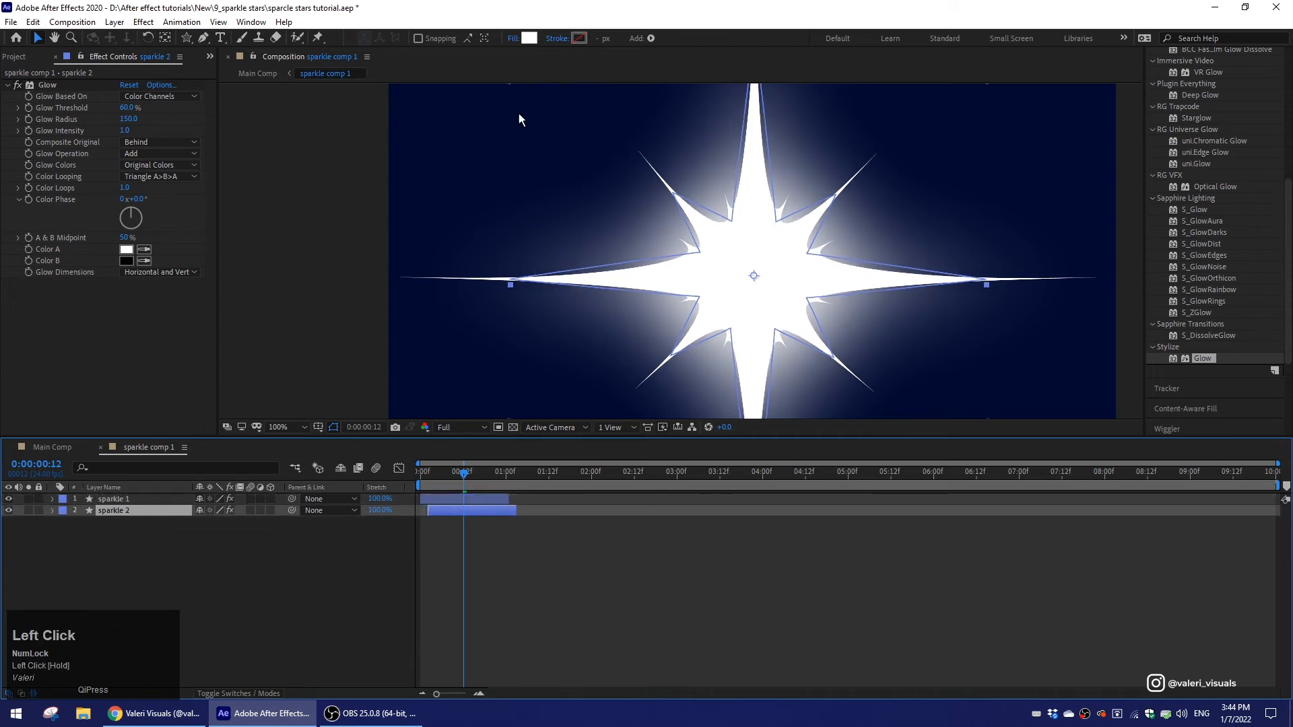
Change the fill colour of sparkle 2 to bright blue, about 0096FF.
{"action": "left_click", "coordinate": [528, 38]}
{"action": "left_click_drag", "start_coordinate": [391, 297], "coordinate": [391, 301]}
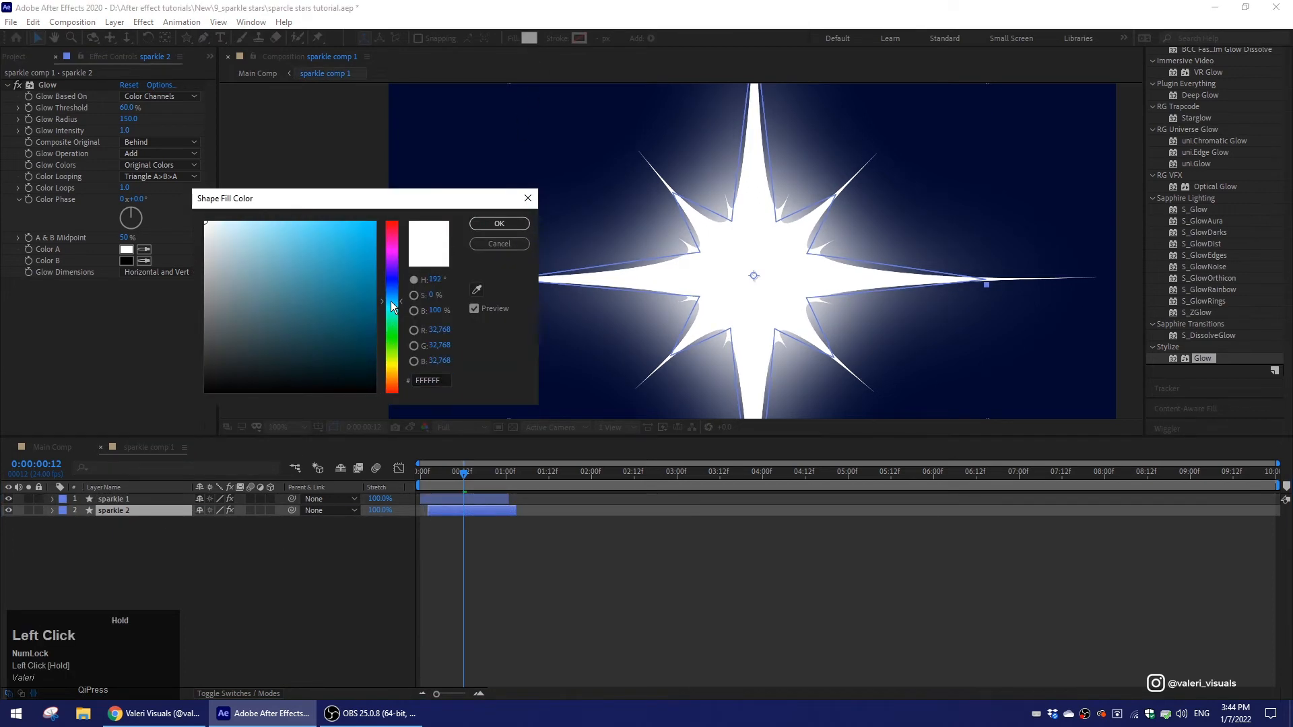
{"action": "left_click_drag", "start_coordinate": [358, 241], "coordinate": [407, 190]}
{"action": "mouse_move", "coordinate": [394, 314]}
{"action": "left_mouse_down"}
{"action": "mouse_move", "coordinate": [394, 286]}
{"action": "mouse_move", "coordinate": [394, 301]}
{"action": "left_mouse_up"}
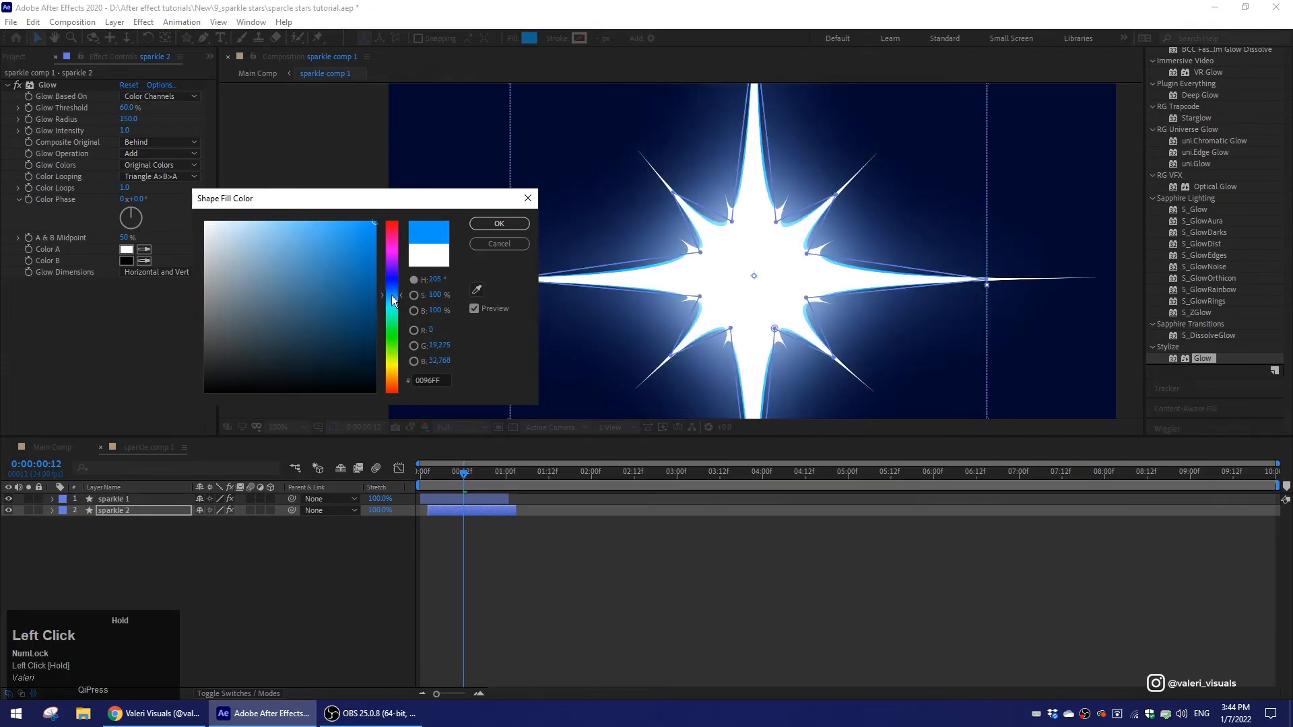
{"action": "left_click", "coordinate": [499, 223]}
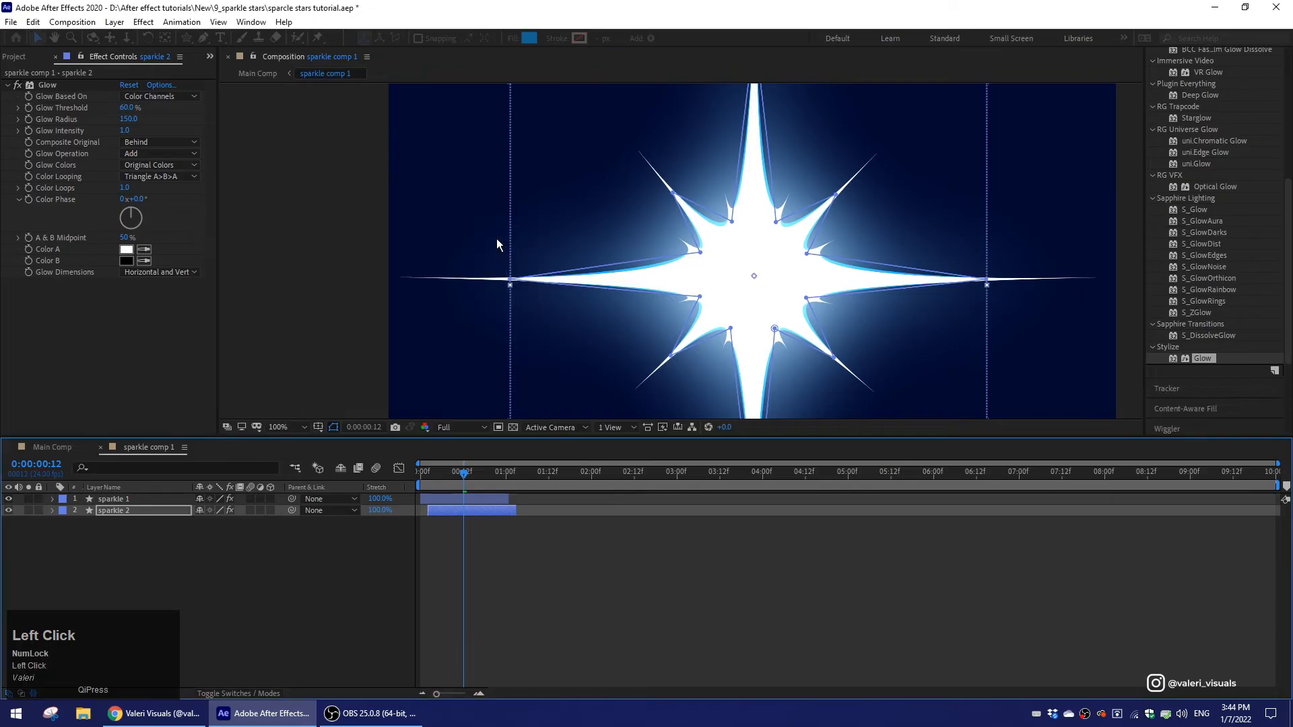
Duplicate sparkle 2, place the copy beneath it as sparkle 3 and offset it by about two more frames.
{"action": "left_click", "coordinate": [489, 511]}
{"action": "key", "text": "ctrl+d"}
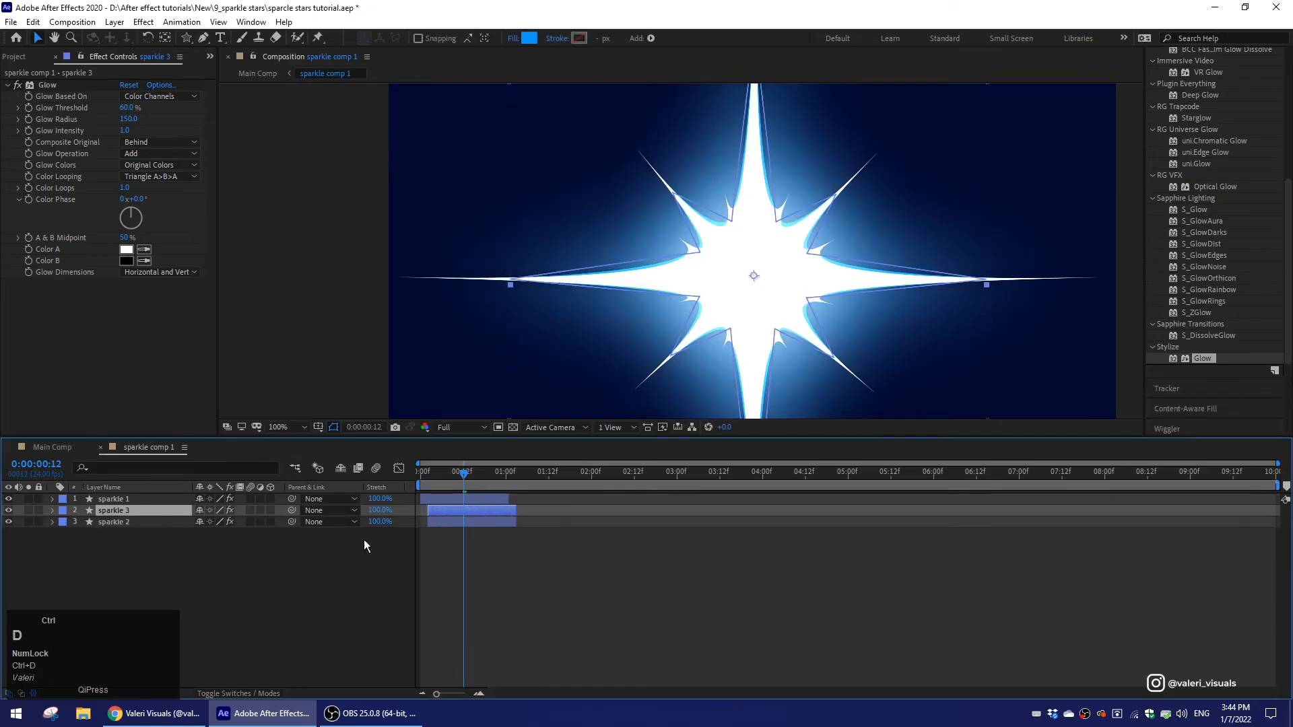
{"action": "left_click_drag", "start_coordinate": [124, 511], "coordinate": [128, 530]}
{"action": "left_click_drag", "start_coordinate": [447, 520], "coordinate": [455, 522]}
At 0:00:00:22, change the fill colour of sparkle 3 to a deeper blue, about 003CFF.
{"action": "left_click_drag", "start_coordinate": [467, 472], "coordinate": [499, 473]}
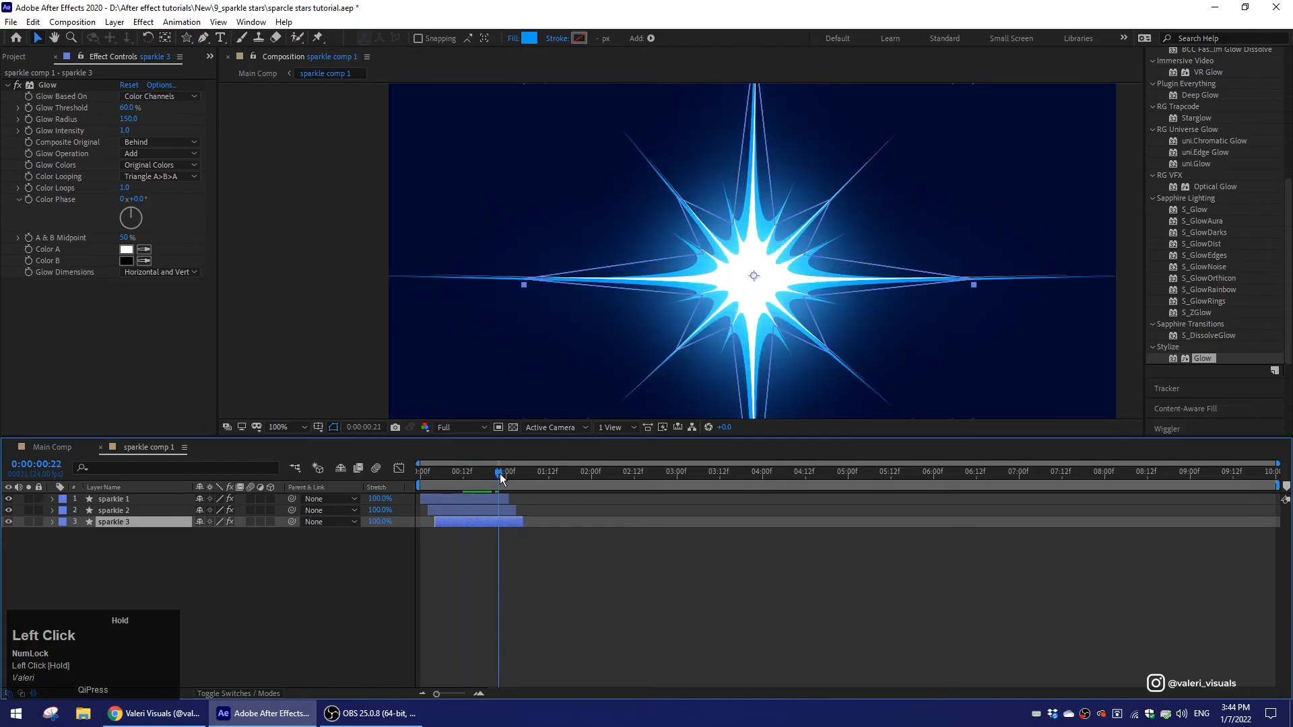
{"action": "left_click", "coordinate": [529, 37]}
{"action": "left_click_drag", "start_coordinate": [398, 303], "coordinate": [394, 291]}
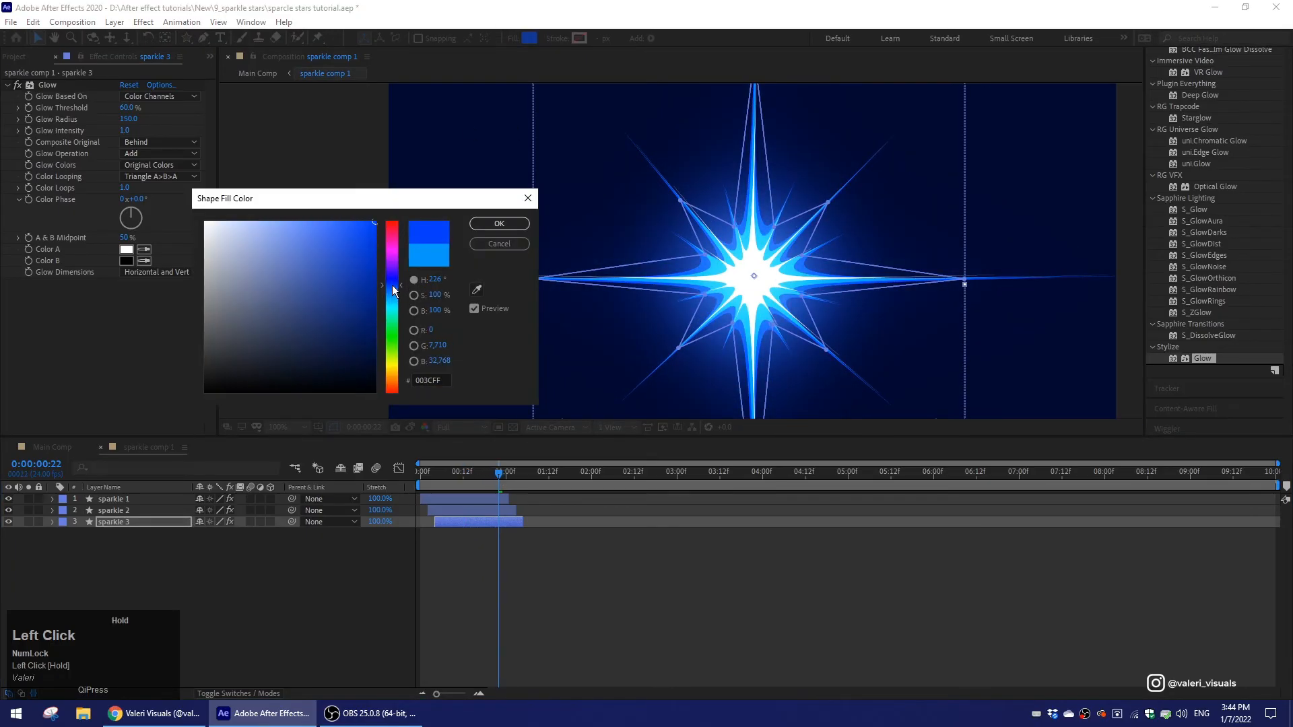
{"action": "left_click", "coordinate": [485, 225]}
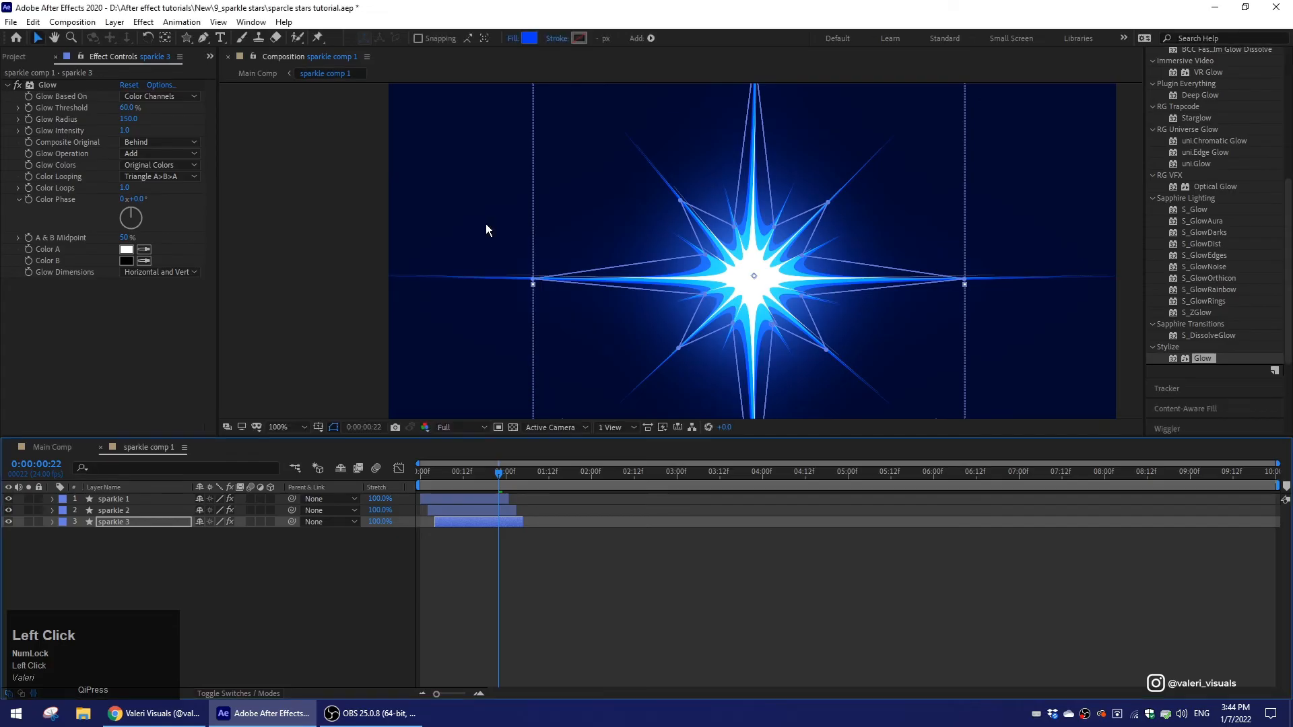
Fit the composition to the viewer and preview the three-layer sparkle from the start.
{"action": "left_click_drag", "start_coordinate": [475, 474], "coordinate": [317, 475]}
{"action": "left_click", "coordinate": [286, 427]}
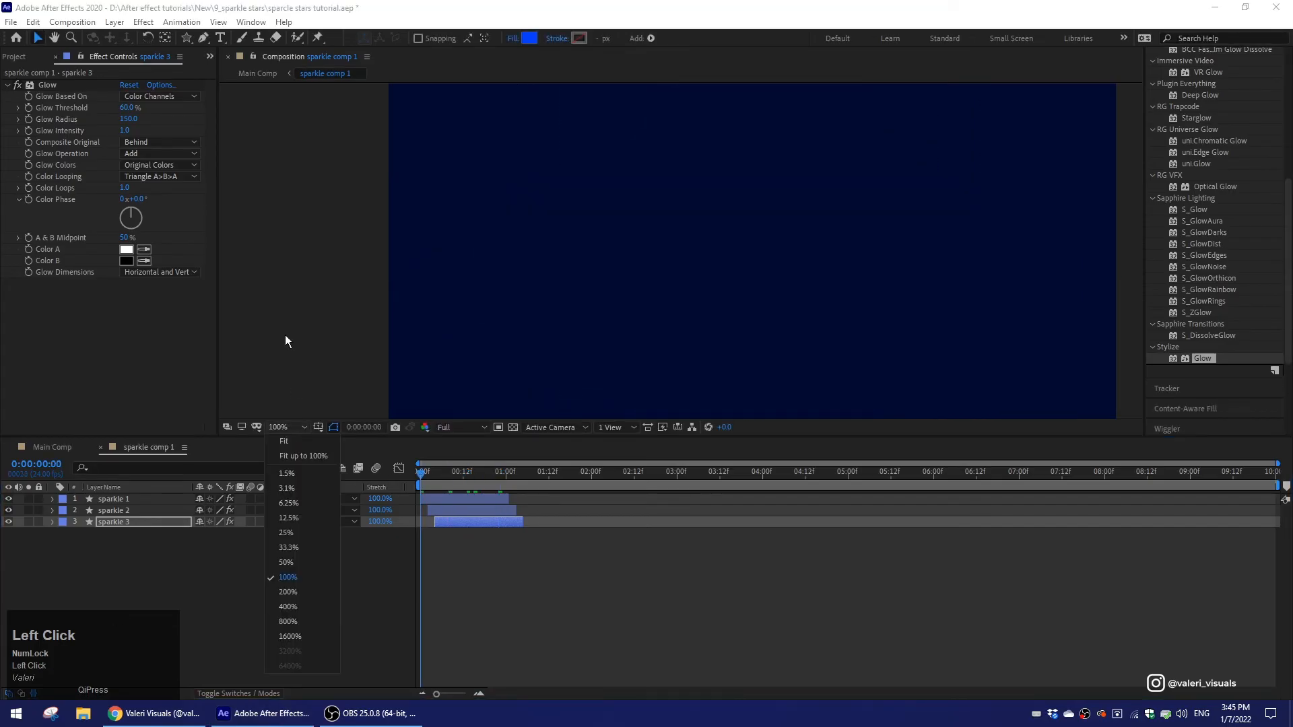
{"action": "left_click", "coordinate": [290, 441]}
{"action": "key", "text": "space"}
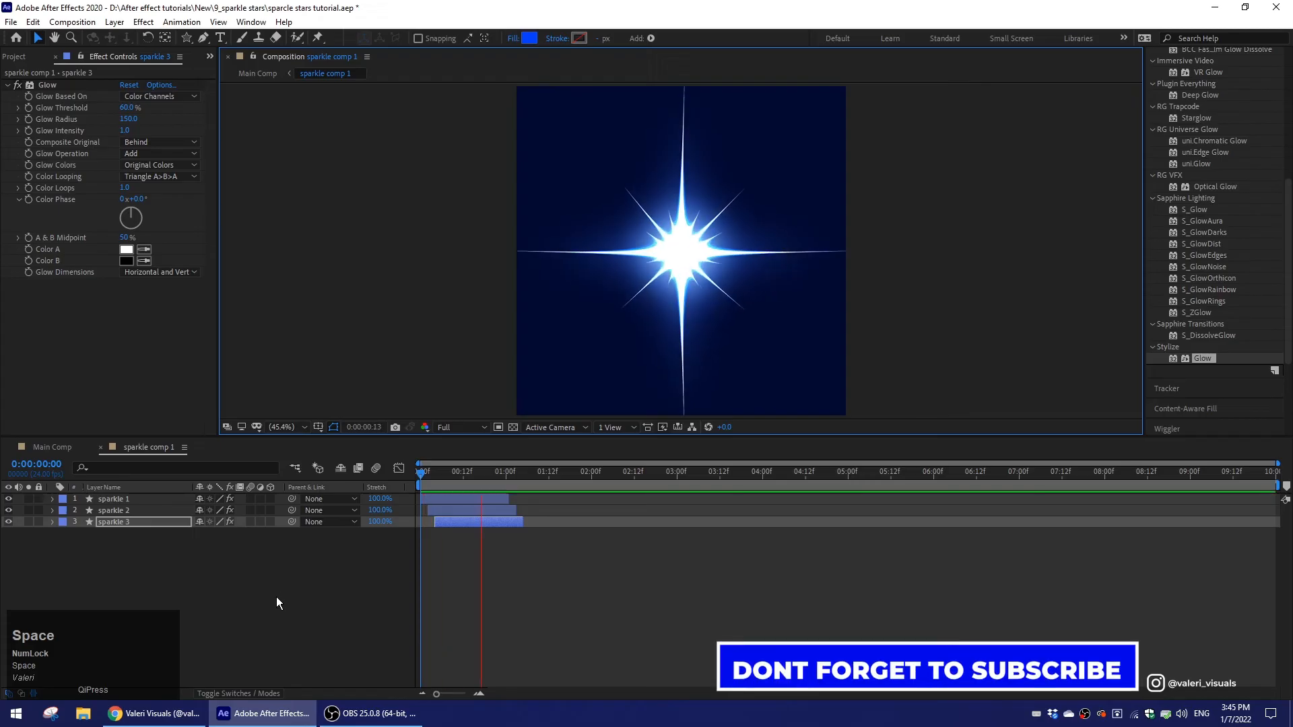
{"action": "key", "text": "space"}
{"action": "left_click_drag", "start_coordinate": [547, 476], "coordinate": [374, 498]}
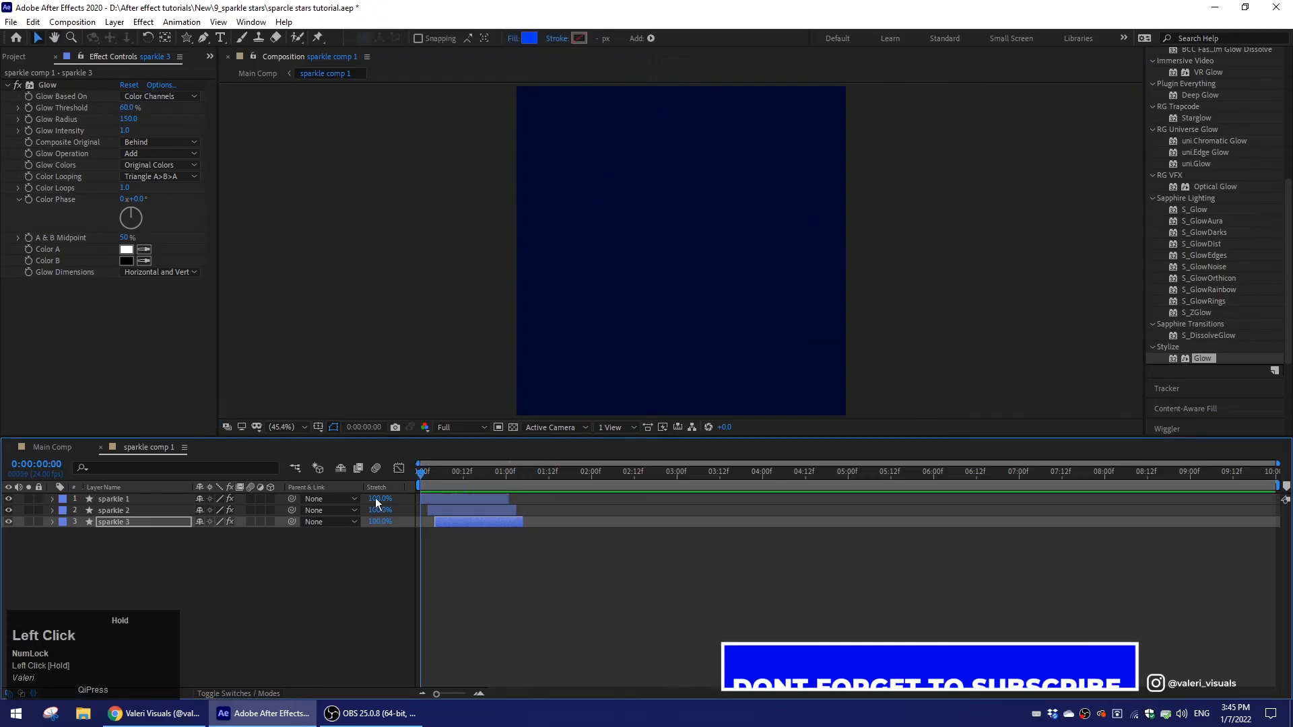
{"action": "key", "text": "space"}
End the work area of sparkle comp 1 at 0:00:01:05 and trim the composition to it.
{"action": "left_click_drag", "start_coordinate": [529, 475], "coordinate": [523, 477]}
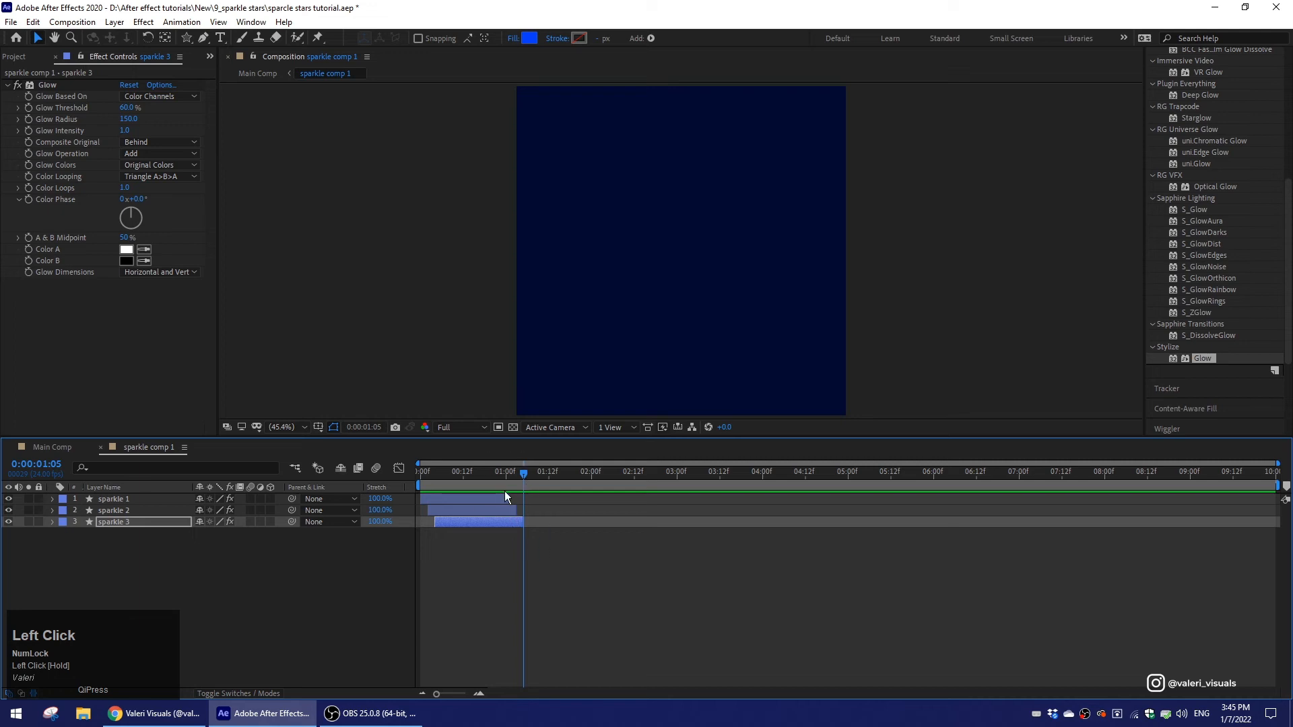
{"action": "key", "text": "n"}
{"action": "right_click", "coordinate": [504, 485]}
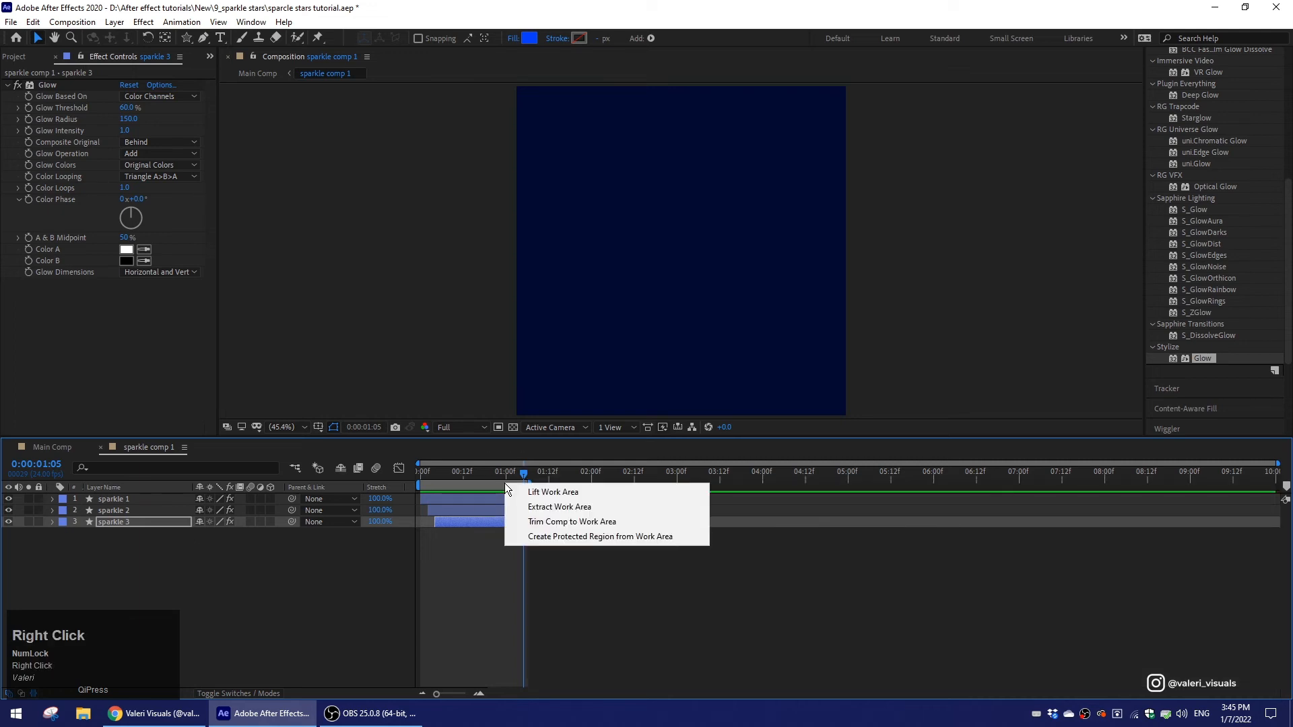
{"action": "left_click", "coordinate": [538, 522]}
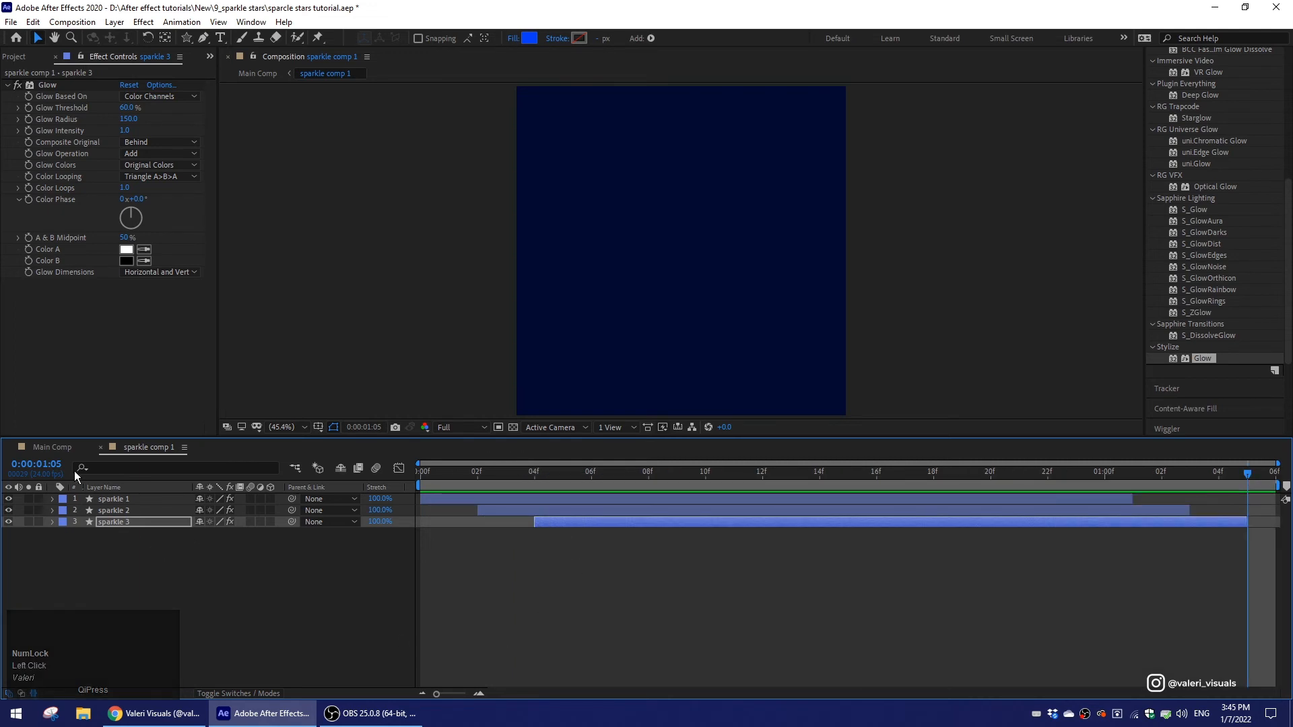
In Main Comp, hide the rulers, clear the guides and turn off the title/action safe overlay.
{"action": "left_click", "coordinate": [60, 446]}
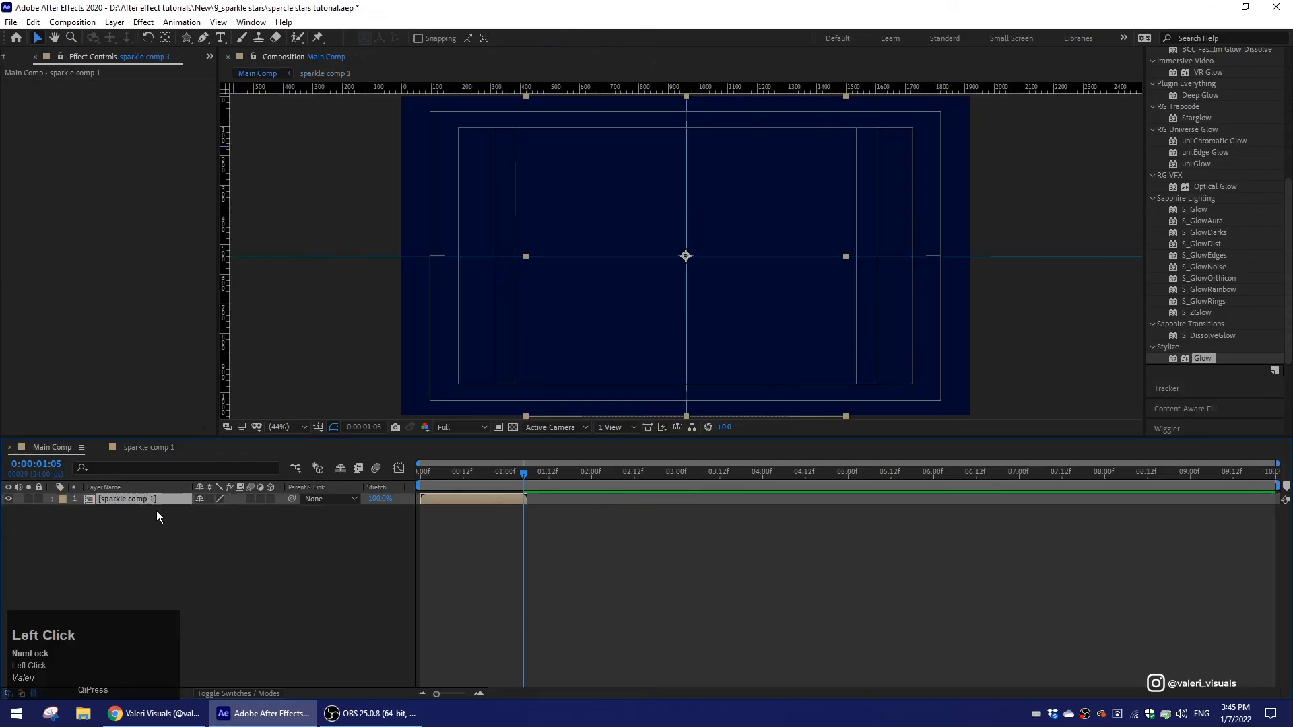
{"action": "left_click", "coordinate": [218, 22]}
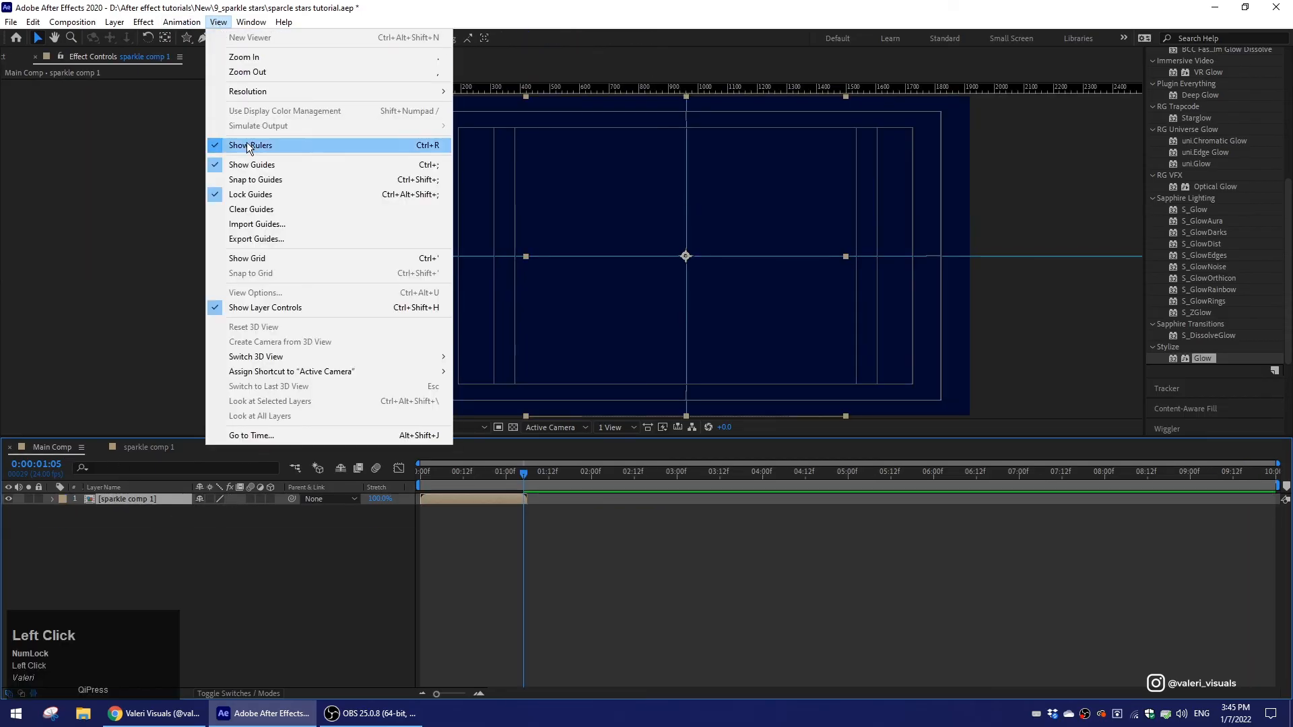
{"action": "left_click", "coordinate": [249, 145]}
{"action": "left_click", "coordinate": [221, 23]}
{"action": "left_click", "coordinate": [251, 208]}
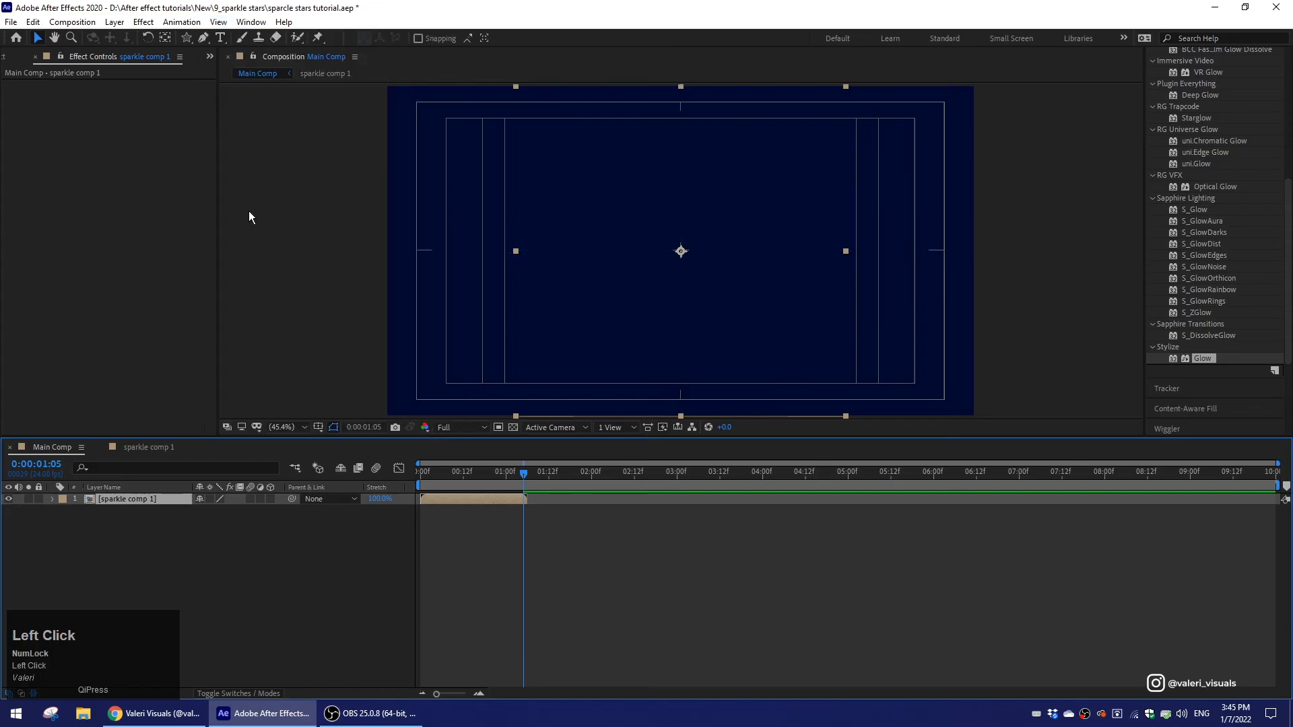
{"action": "left_click", "coordinate": [334, 427]}
{"action": "left_click", "coordinate": [332, 447]}
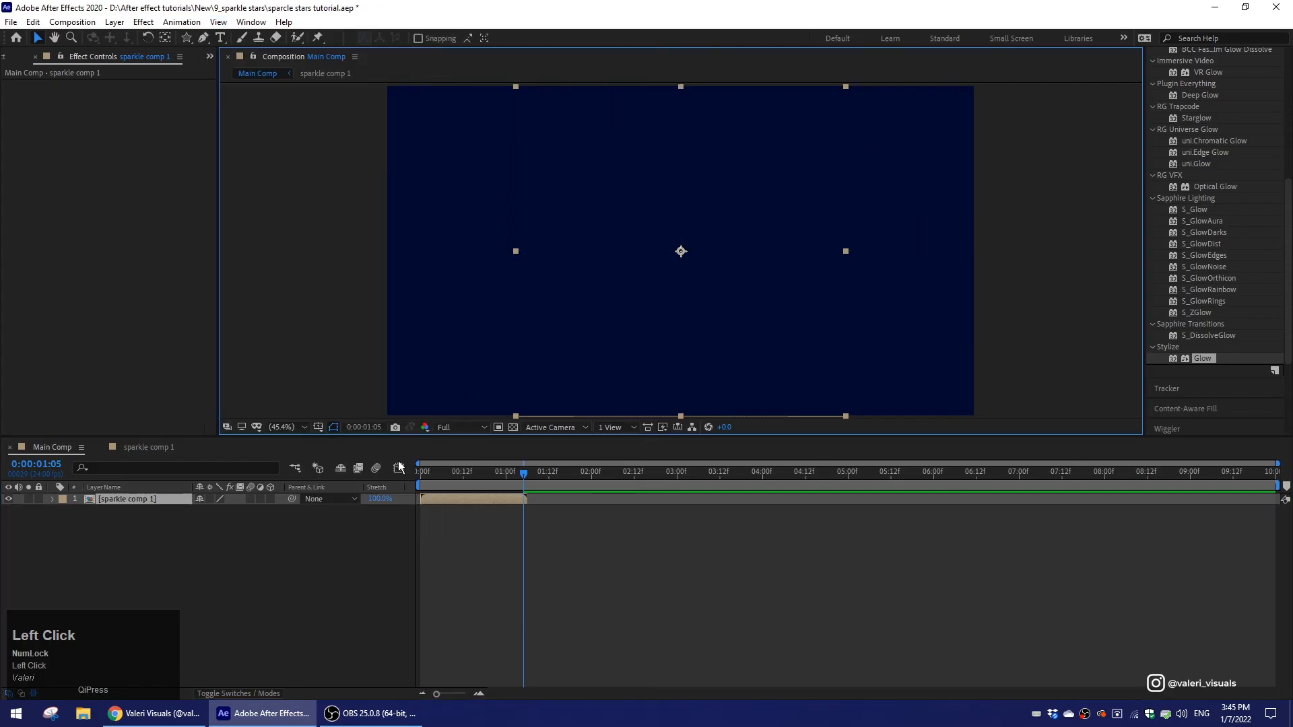
Turn on Collapse Transformations for the sparkle comp 1 layer so its rays extend past the precomp bounds, checking around 0:00:00:17.
{"action": "left_click_drag", "start_coordinate": [519, 474], "coordinate": [484, 482]}
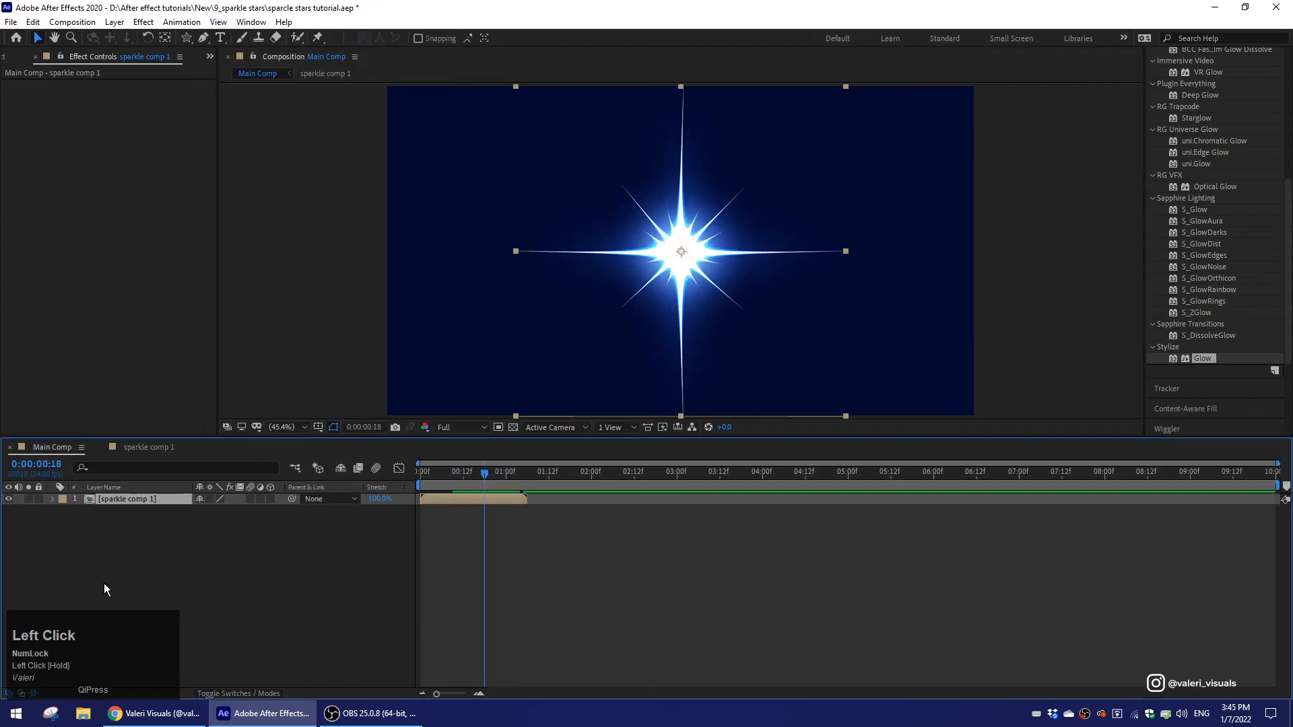
{"action": "left_click", "coordinate": [210, 499]}
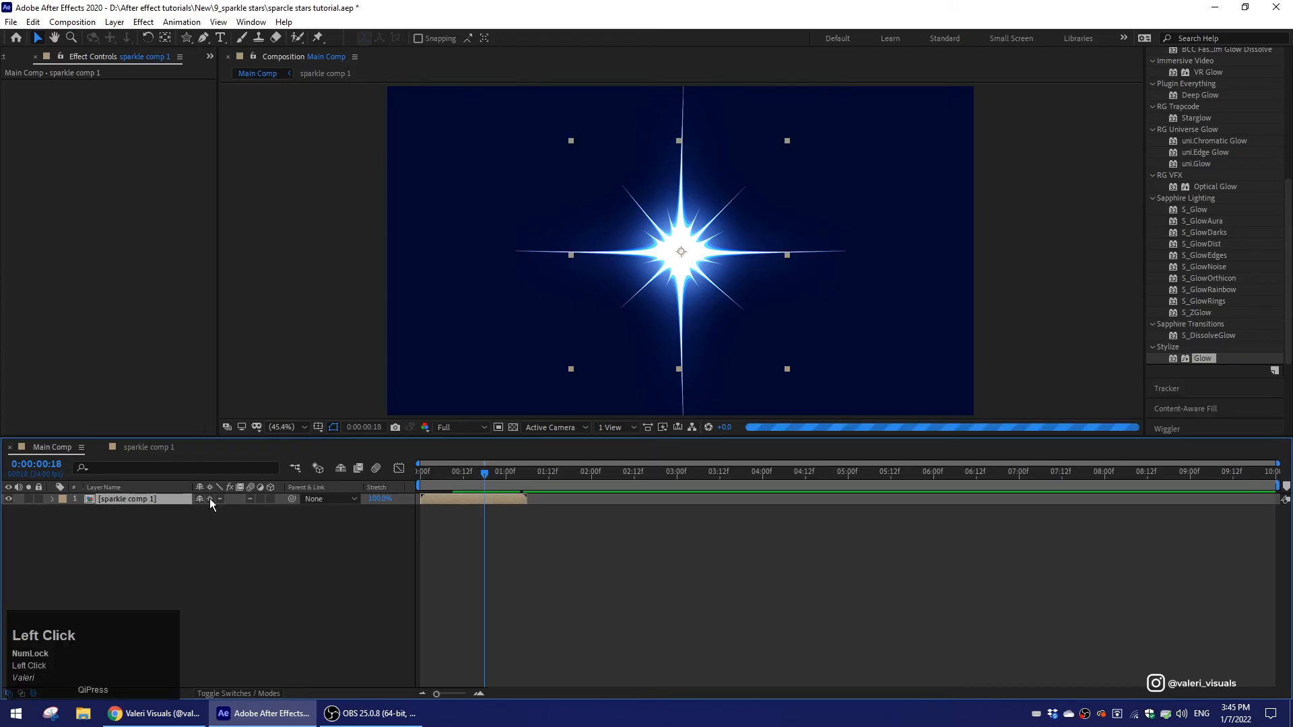
{"action": "left_click_drag", "start_coordinate": [465, 476], "coordinate": [482, 479]}
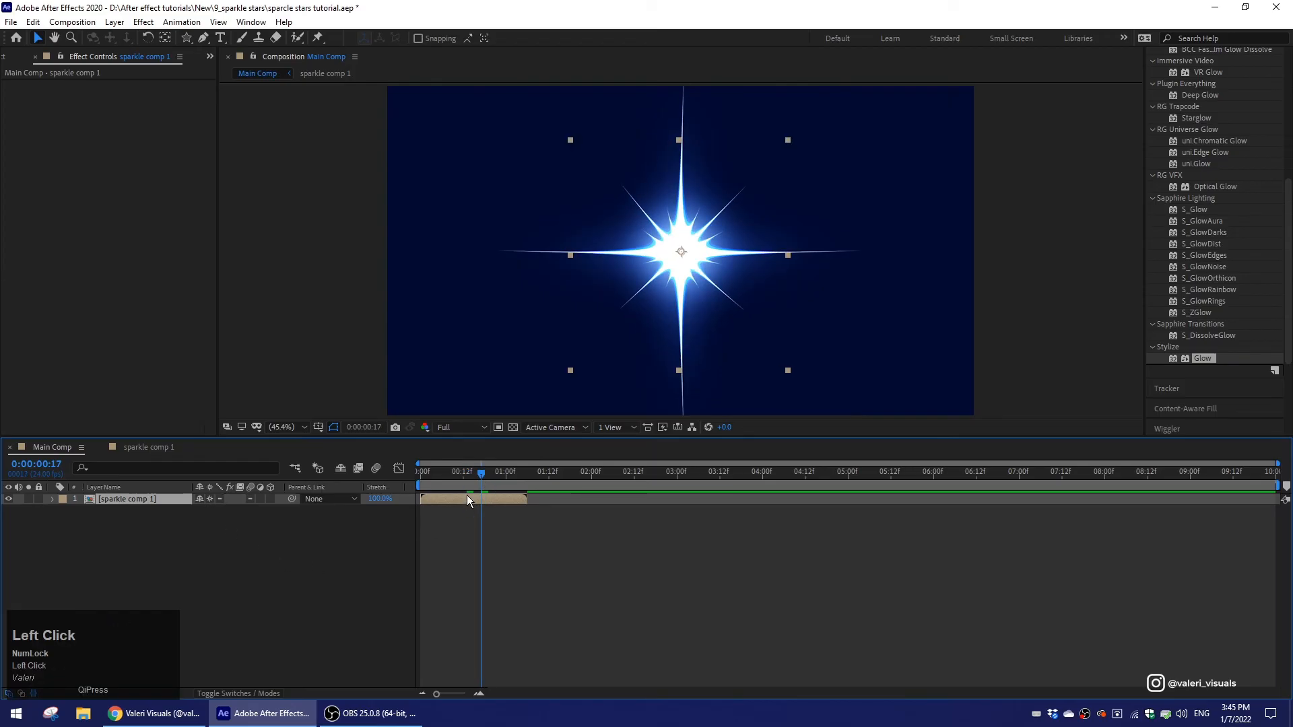
Duplicate the sparkle comp 1 layer, move the copy up and left of the central star, and scale it to 50%.
{"action": "key", "text": "ctrl+d"}
{"action": "left_click_drag", "start_coordinate": [681, 252], "coordinate": [533, 193]}
{"action": "key", "text": "s"}
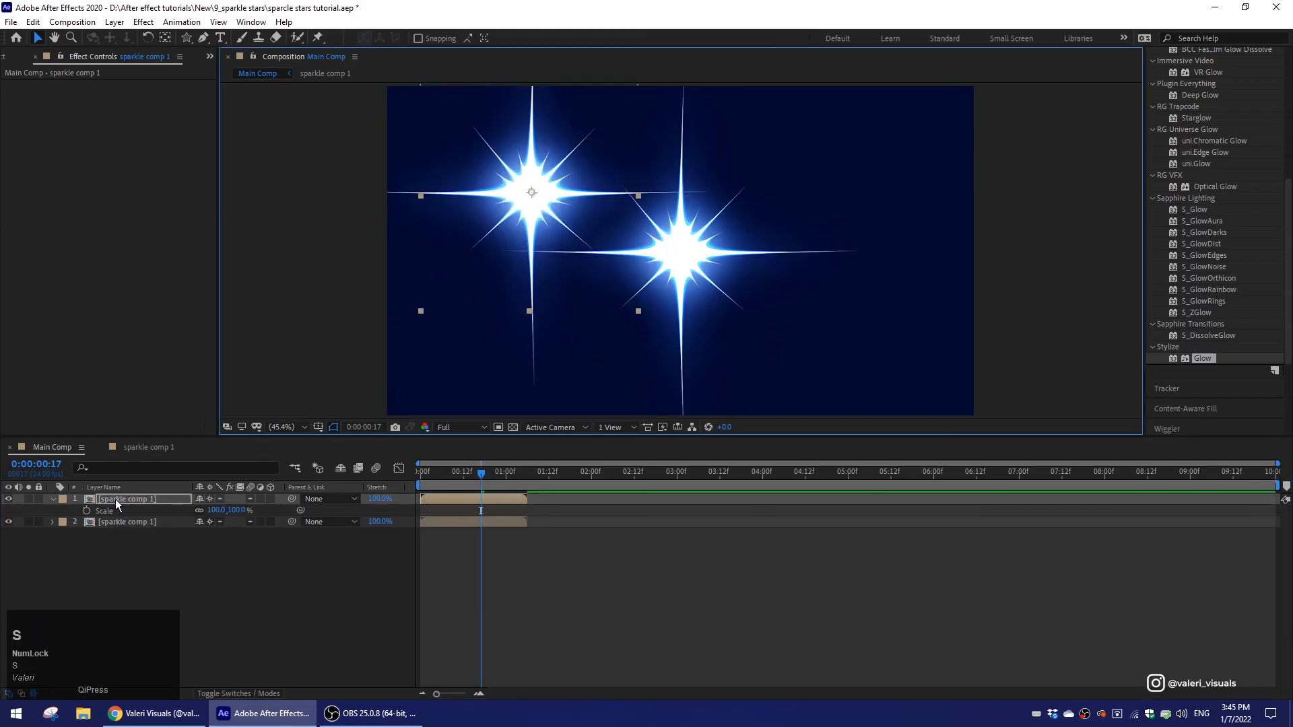
{"action": "left_click", "coordinate": [217, 512]}
{"action": "type", "text": "50"}
{"action": "key", "text": "Return"}
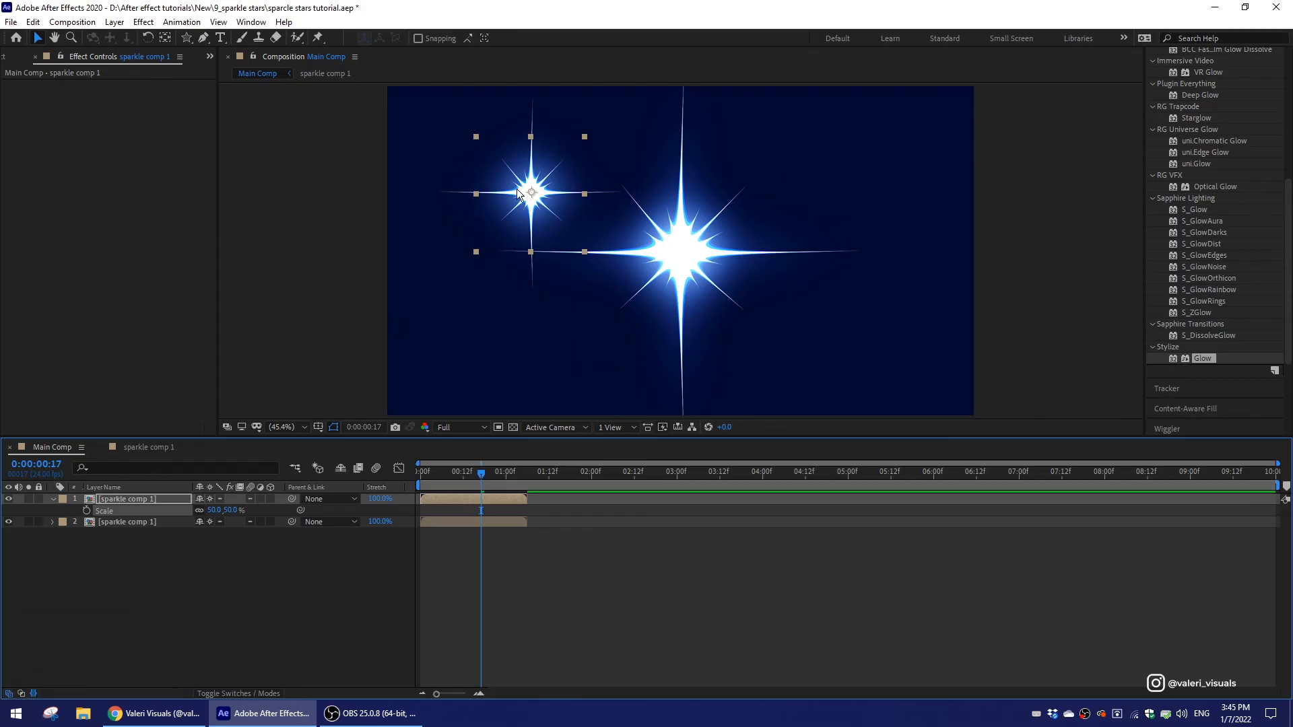
Duplicate the 50% sparkle, place the copy down and right of the central star, and scale it to 20%.
{"action": "left_click_drag", "start_coordinate": [515, 189], "coordinate": [841, 291]}
{"action": "left_click", "coordinate": [143, 499]}
{"action": "key", "text": "ctrl+d"}
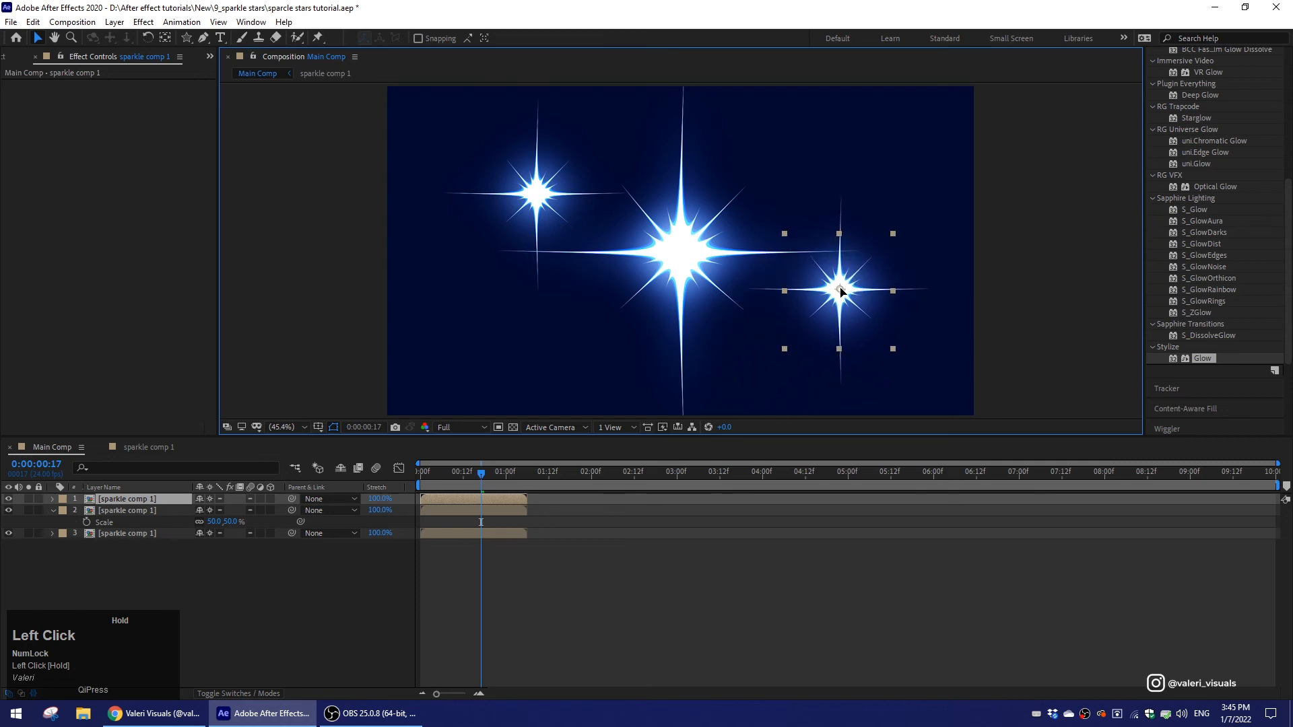
{"action": "key", "text": "s"}
{"action": "left_click", "coordinate": [212, 512]}
{"action": "type", "text": "20"}
{"action": "key", "text": "Return"}
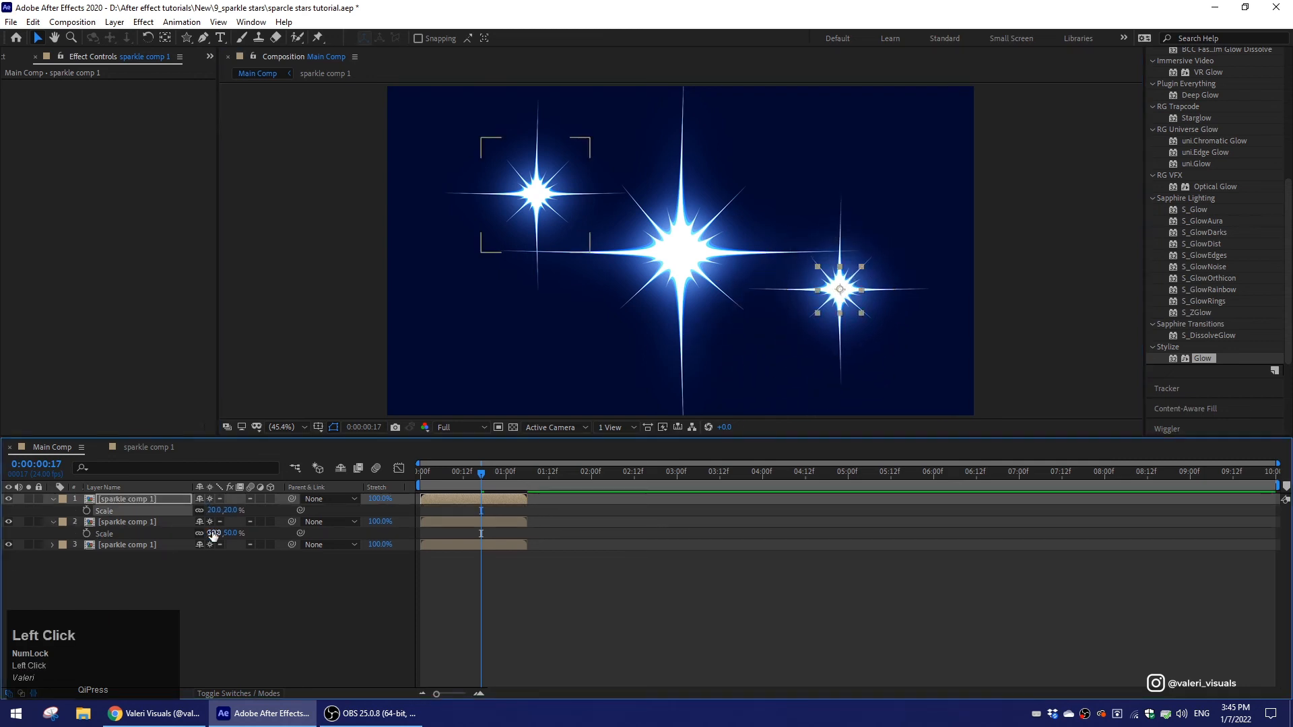
Scale the central sparkle to 80% and shift the smallest sparkle slightly closer to it.
{"action": "left_click", "coordinate": [128, 543]}
{"action": "key", "text": "s"}
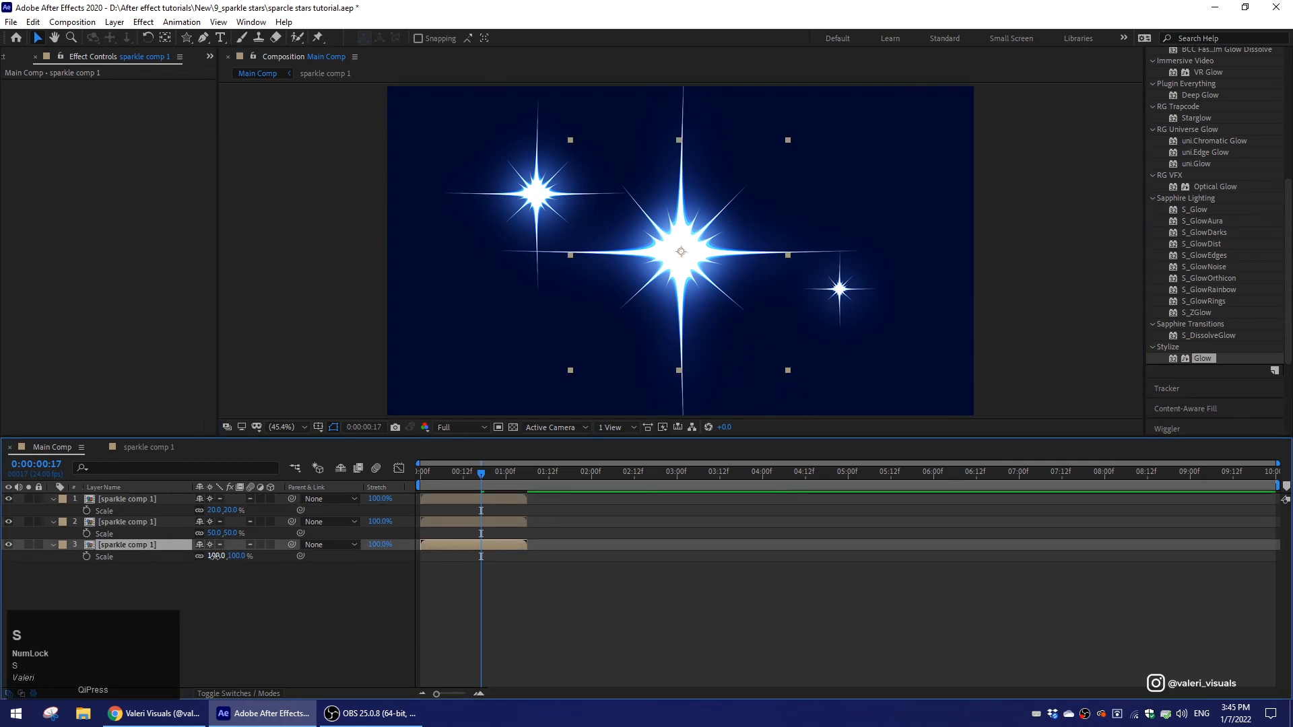
{"action": "left_click_drag", "start_coordinate": [214, 557], "coordinate": [213, 559]}
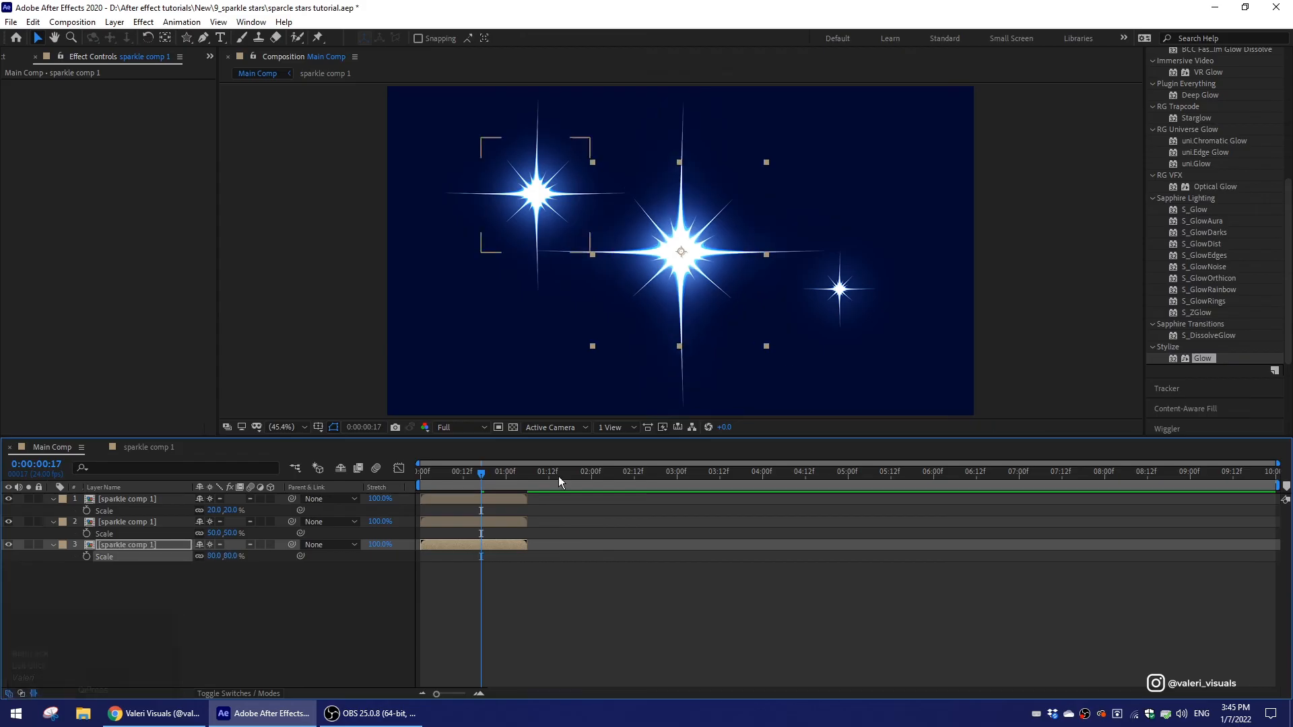
{"action": "left_click", "coordinate": [840, 290]}
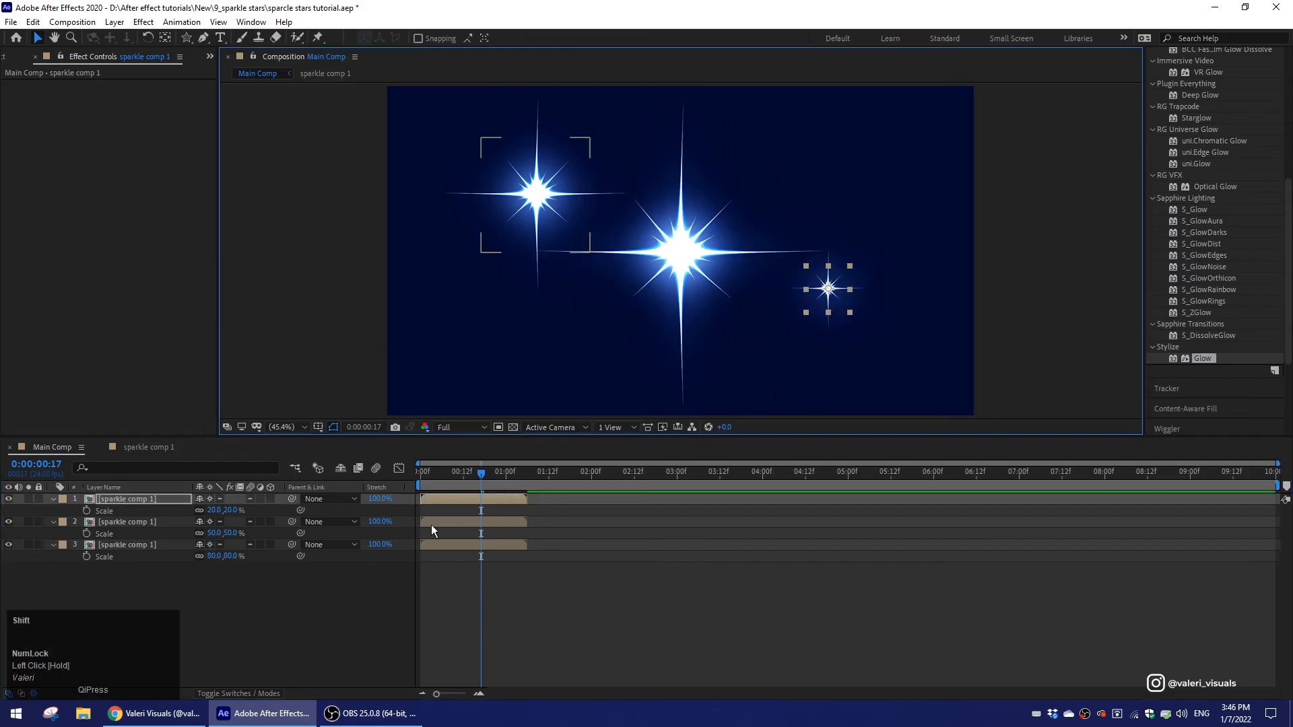
Stagger the layers in time, starting the 50% sparkle about 4 frames in and the 20% sparkle about 8 frames in.
{"action": "left_click", "coordinate": [439, 524], "text": "shift"}
{"action": "left_click_drag", "start_coordinate": [438, 523], "coordinate": [458, 500]}
{"action": "left_click", "coordinate": [445, 496]}
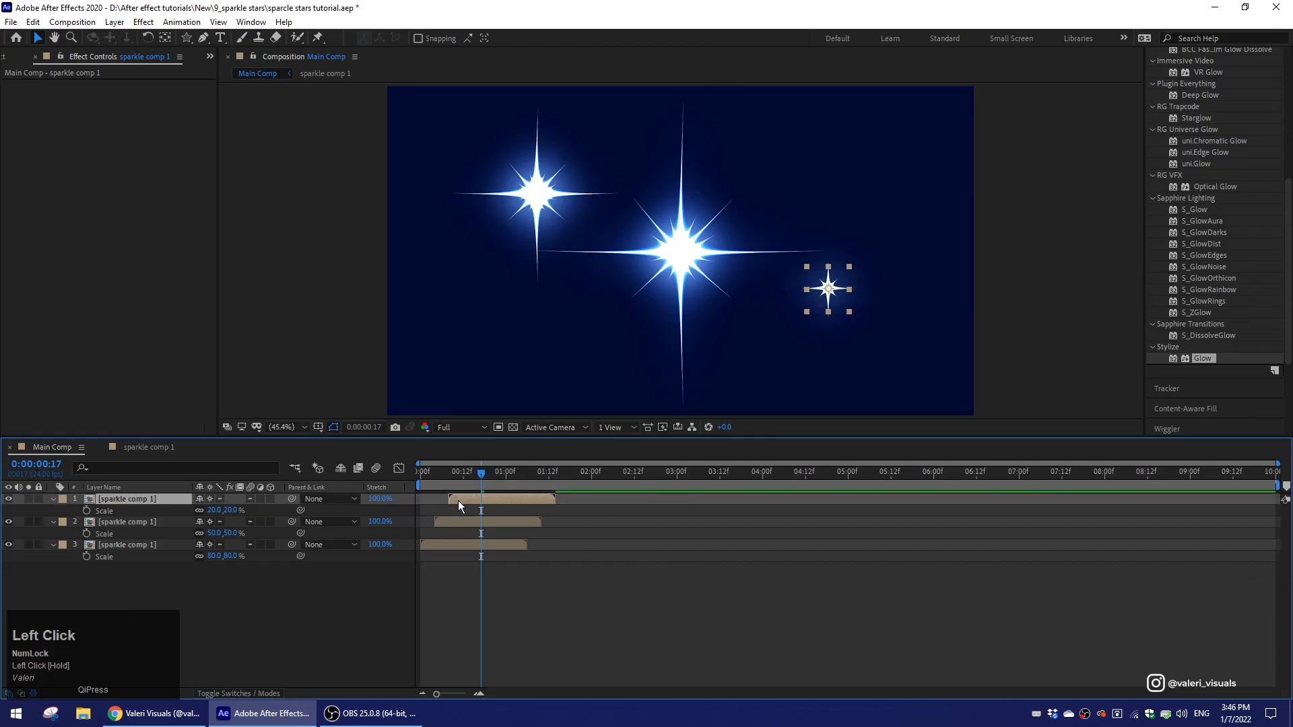
End the Main Comp work area at 0:00:01:15 and collapse the Scale properties of all three layers.
{"action": "left_click", "coordinate": [548, 486]}
{"action": "left_click_drag", "start_coordinate": [549, 486], "coordinate": [560, 485]}
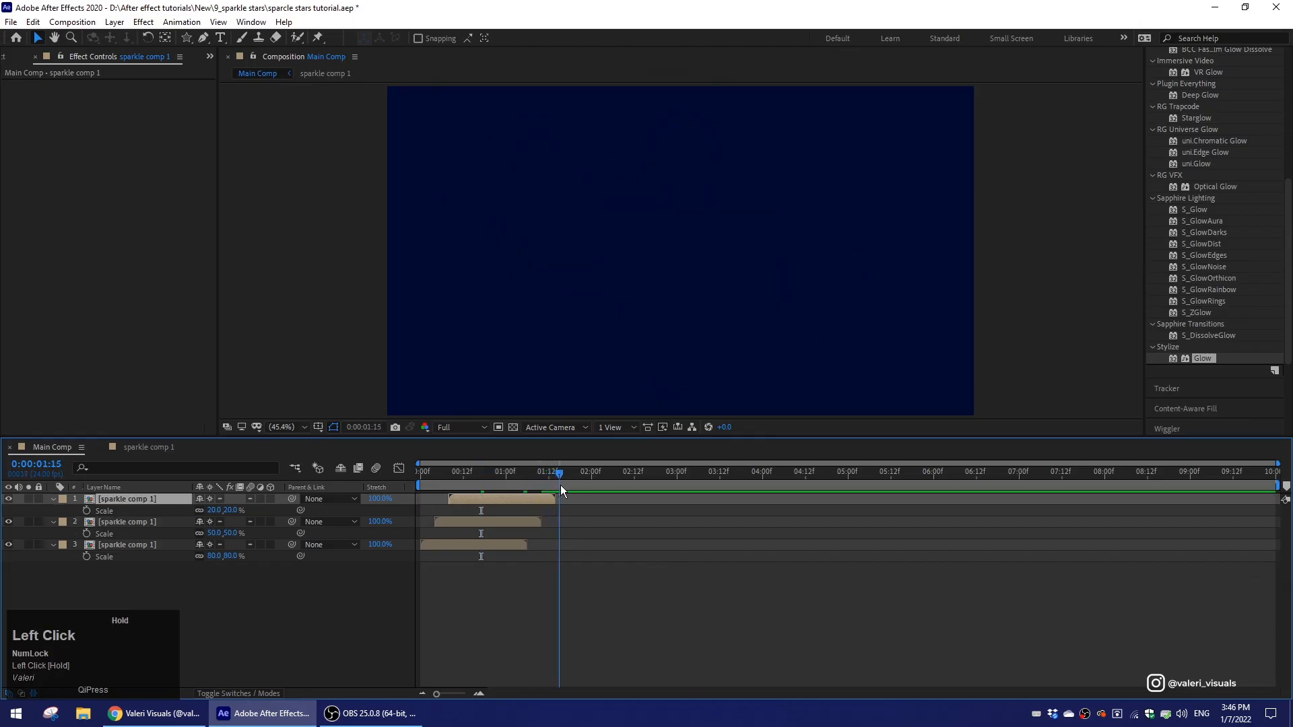
{"action": "key", "text": "n"}
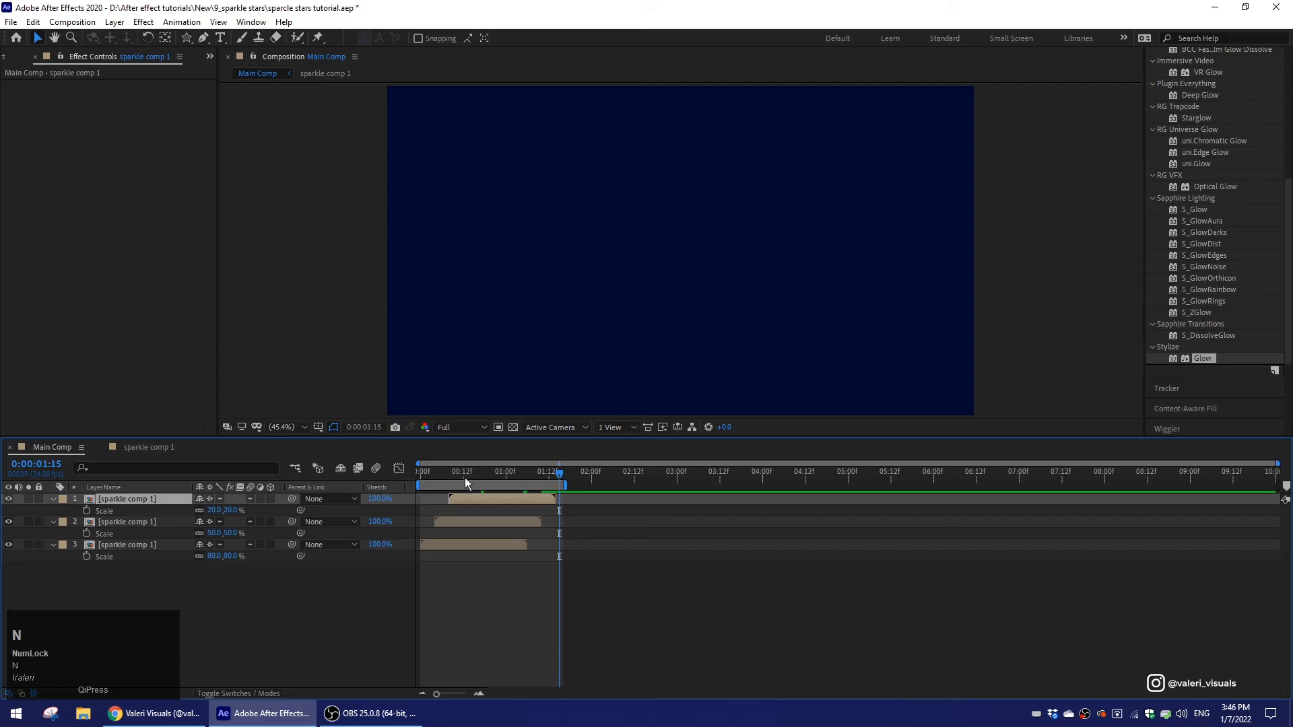
{"action": "left_click", "coordinate": [290, 625]}
{"action": "key", "text": "u"}
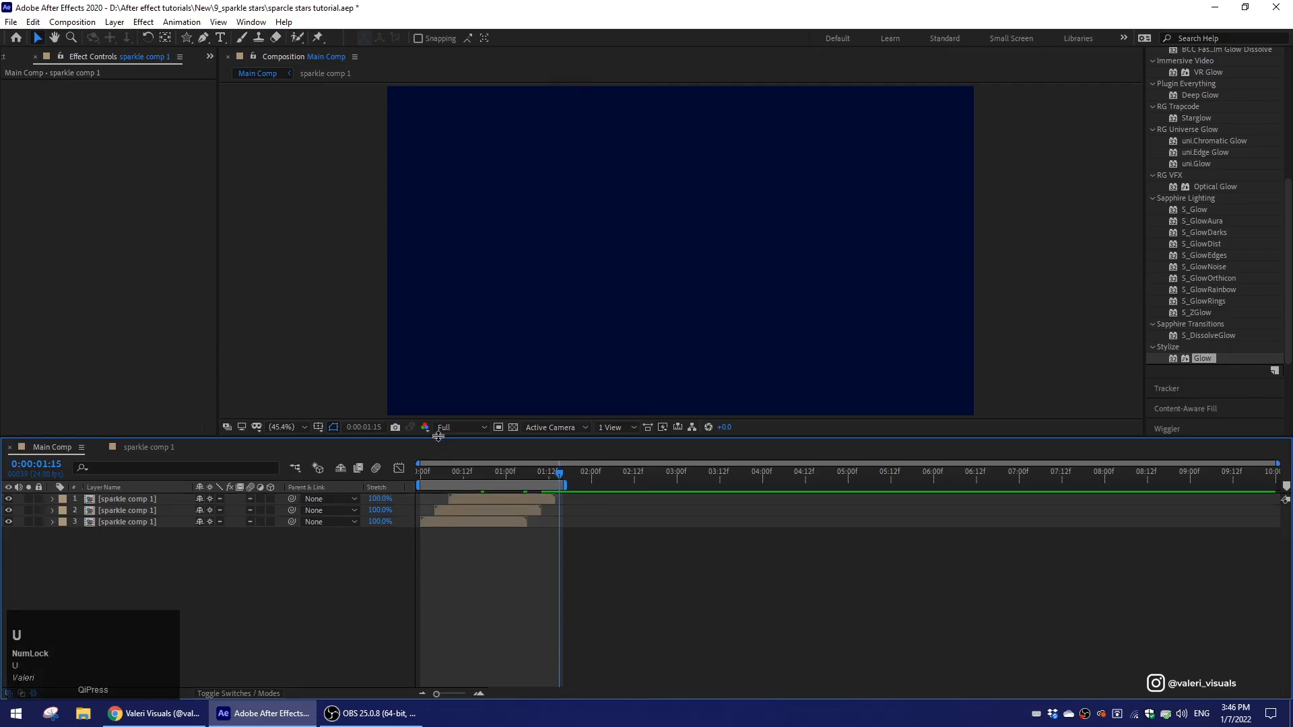
Enlarge the composition viewer and preview the three staggered sparkles from the start.
{"action": "left_click_drag", "start_coordinate": [439, 436], "coordinate": [438, 577]}
{"action": "left_click_drag", "start_coordinate": [544, 612], "coordinate": [260, 629]}
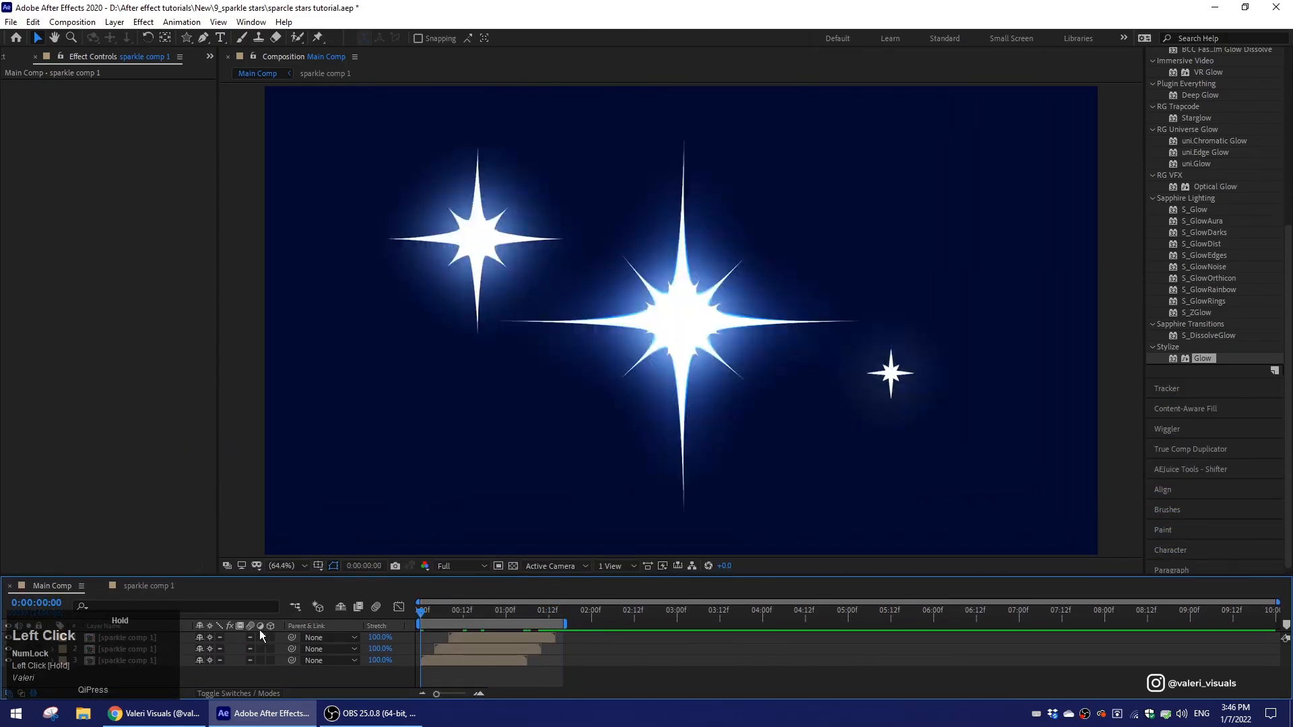
{"action": "key", "text": "space"}
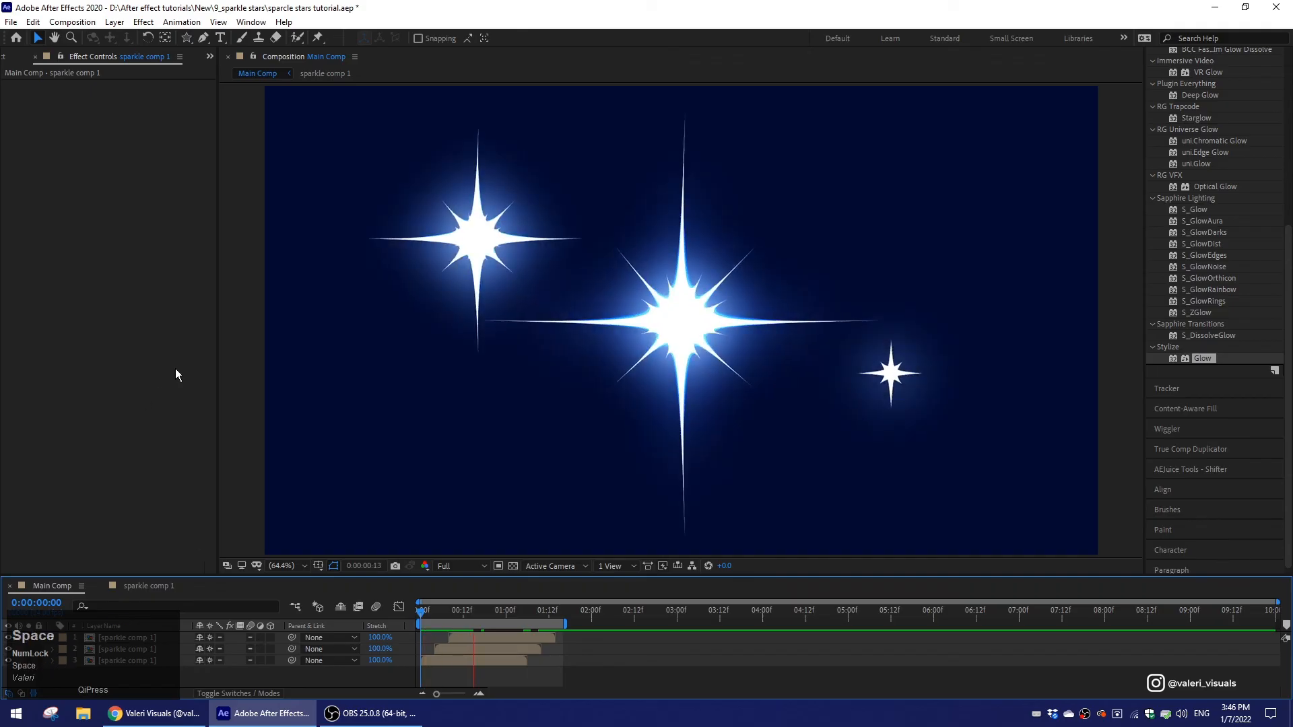